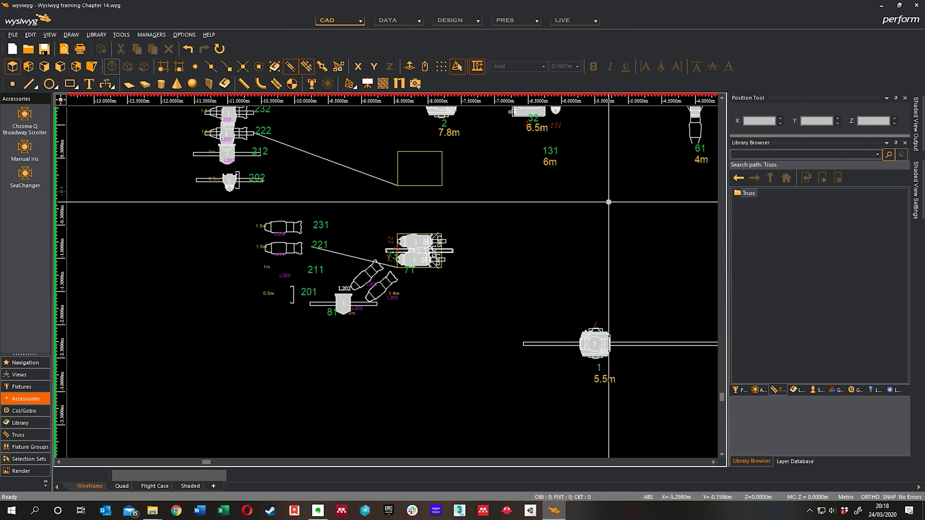
pyautogui.scroll(-2, 609, 202)
# Pan the plan view so the whole rig and its main pipes are in view.
pyautogui.moveTo(492, 216)
pyautogui.mouseDown(button='middle')
pyautogui.moveTo(465, 284)
pyautogui.moveTo(448, 289)
pyautogui.mouseUp(button='middle')
pyautogui.scroll(2, 526, 312)
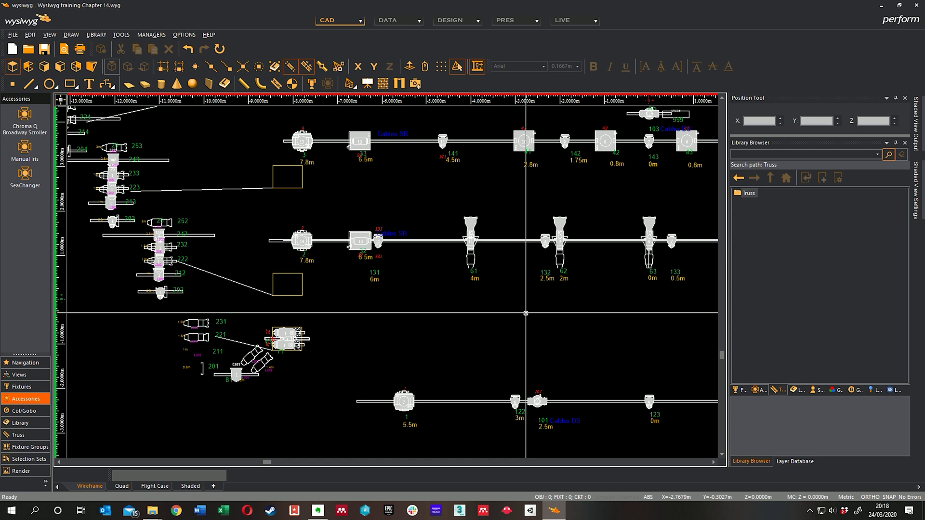
pyautogui.scroll(-2, 525, 313)
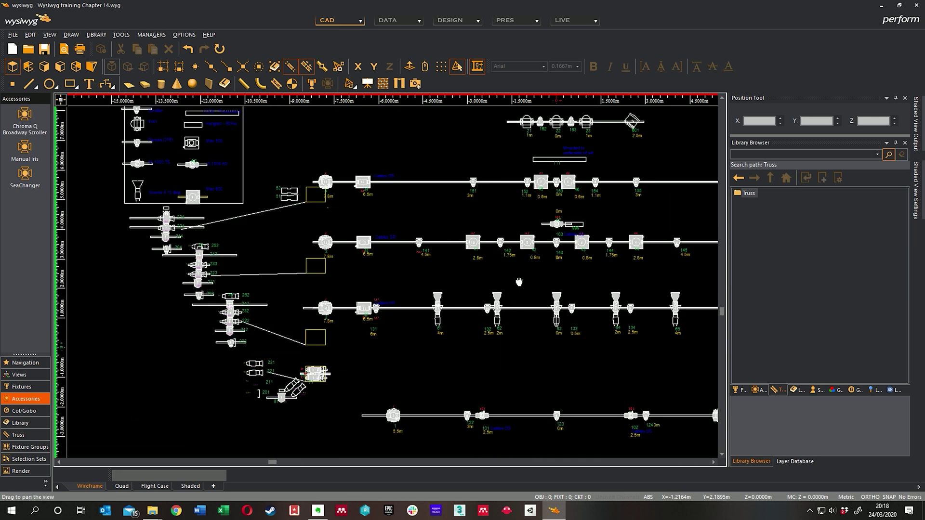
pyautogui.moveTo(492, 246)
pyautogui.mouseDown(button='middle')
pyautogui.moveTo(369, 275)
pyautogui.moveTo(390, 267)
pyautogui.mouseUp(button='middle')
pyautogui.scroll(-2, 376, 273)
pyautogui.scroll(2, 393, 251)
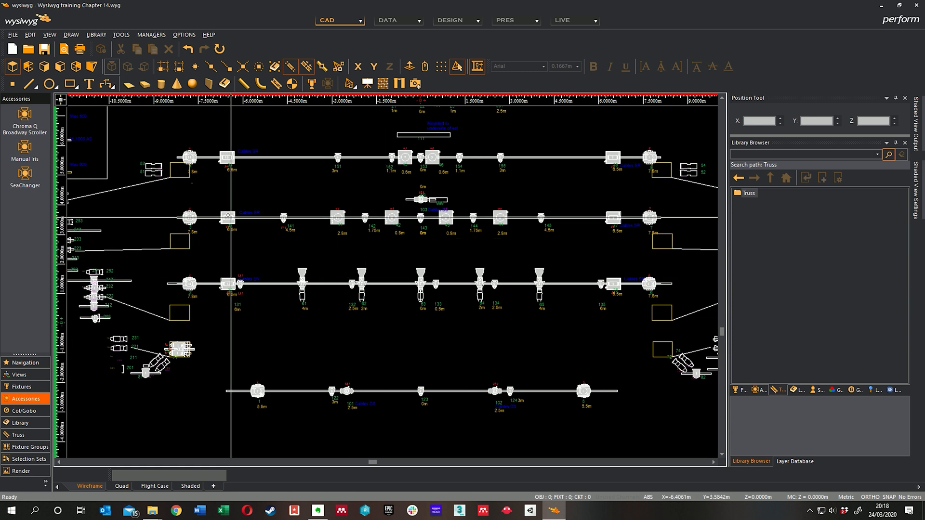
# Start the Gobo Wizard and name the new custom gobo 'Logo'.
pyautogui.click(94, 35)
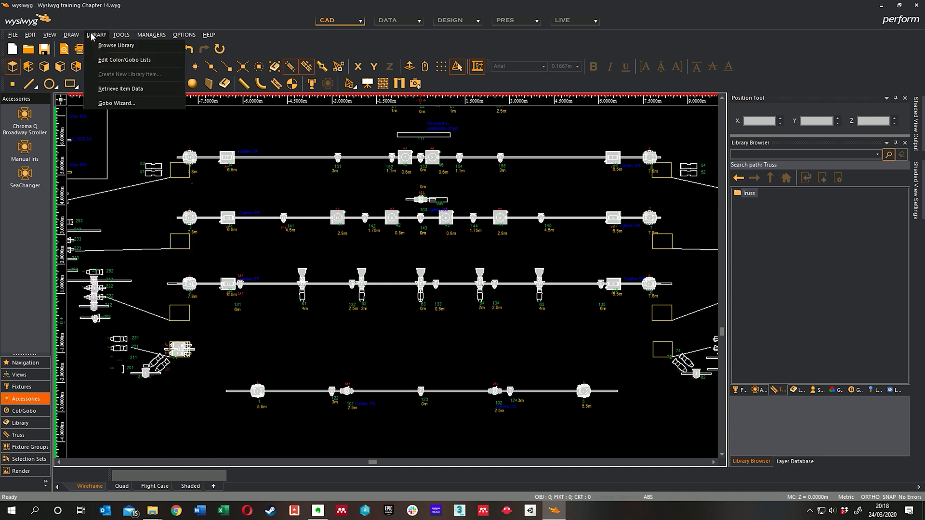
pyautogui.click(115, 102)
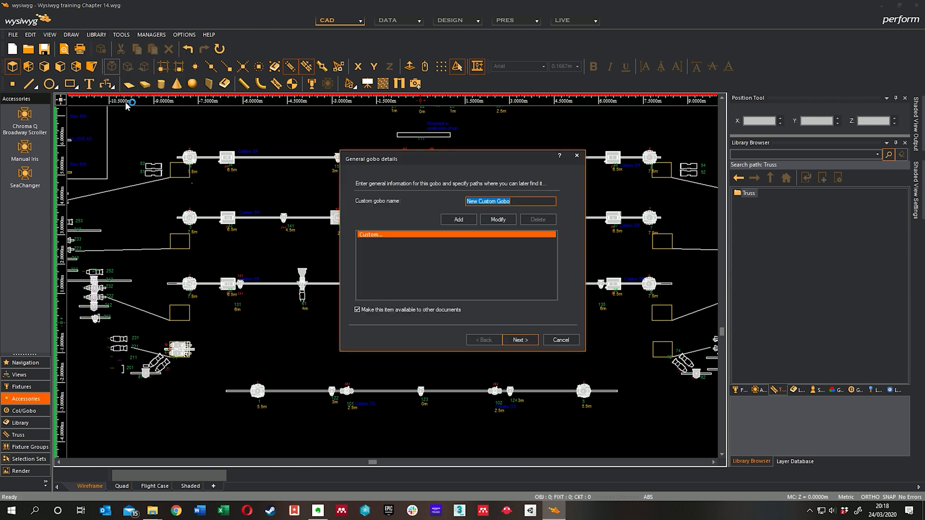
pyautogui.click(517, 201)
pyautogui.moveTo(521, 201); pyautogui.dragTo(426, 194)
pyautogui.write('Logo')
# Add the library path Custom\Logo, share the gobo with other documents, and continue to the image step.
pyautogui.click(462, 221)
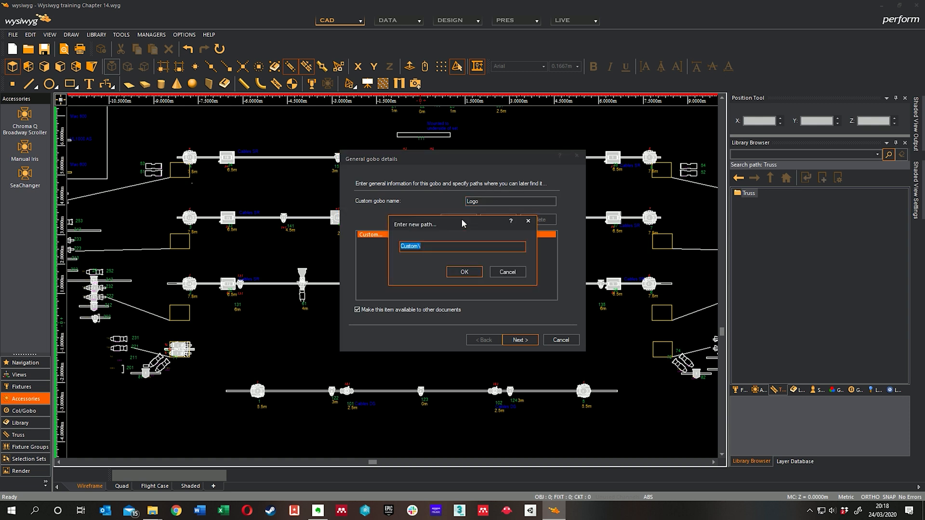
pyautogui.moveTo(470, 224)
pyautogui.mouseDown()
pyautogui.moveTo(610, 205)
pyautogui.moveTo(634, 155)
pyautogui.mouseUp()
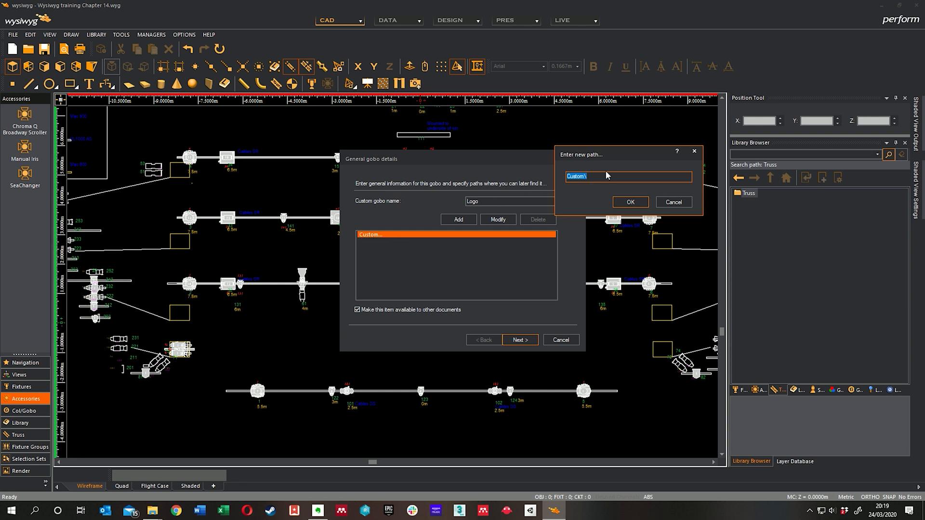
pyautogui.click(613, 177)
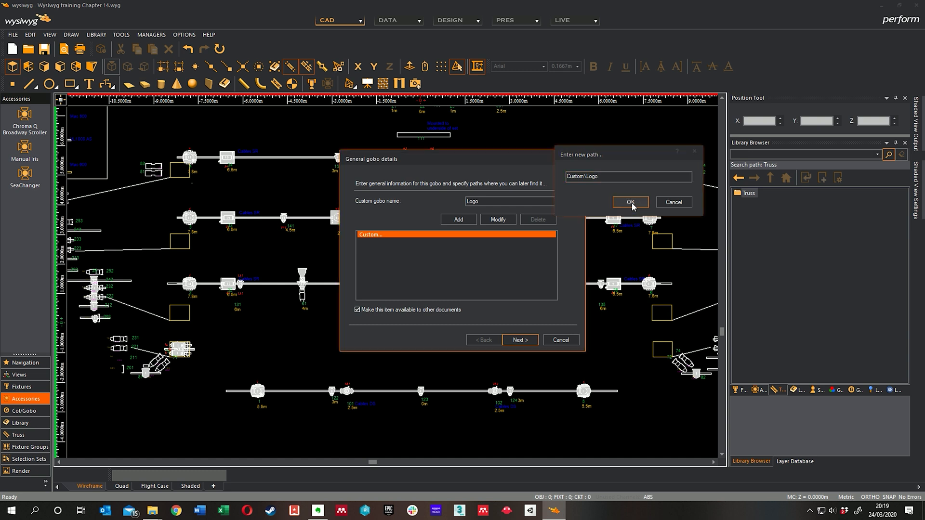
pyautogui.click(631, 205)
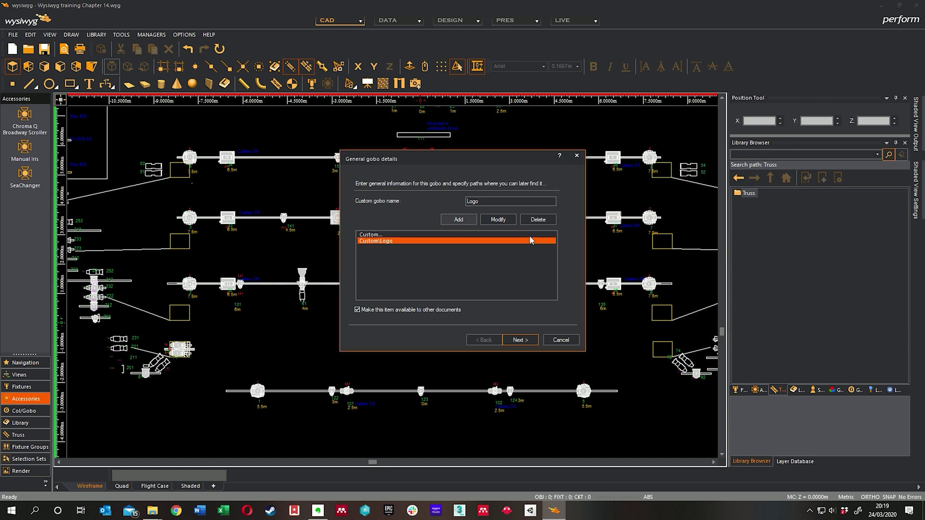
pyautogui.click(384, 241)
pyautogui.click(369, 241)
pyautogui.click(525, 343)
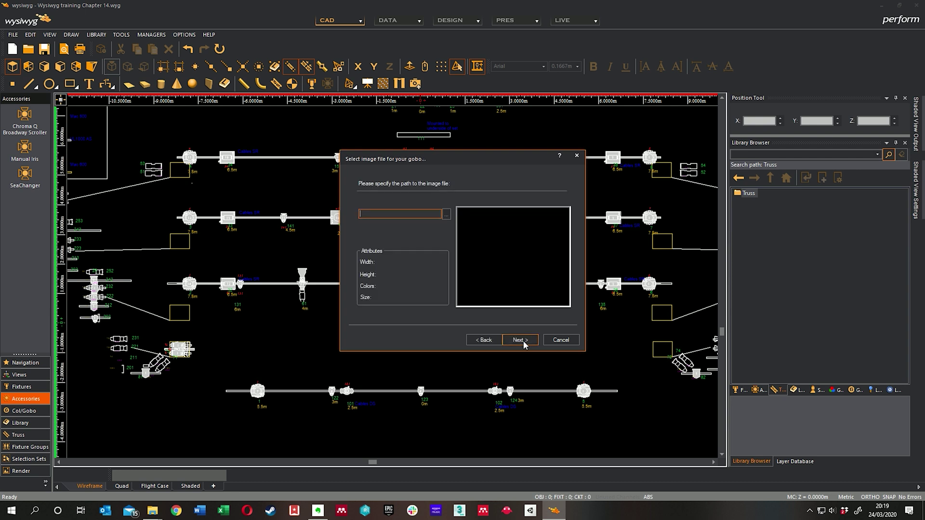
# Choose Logo500.jpg from the Pictures folder as the gobo image, showing its 500 × 500 preview.
pyautogui.click(447, 216)
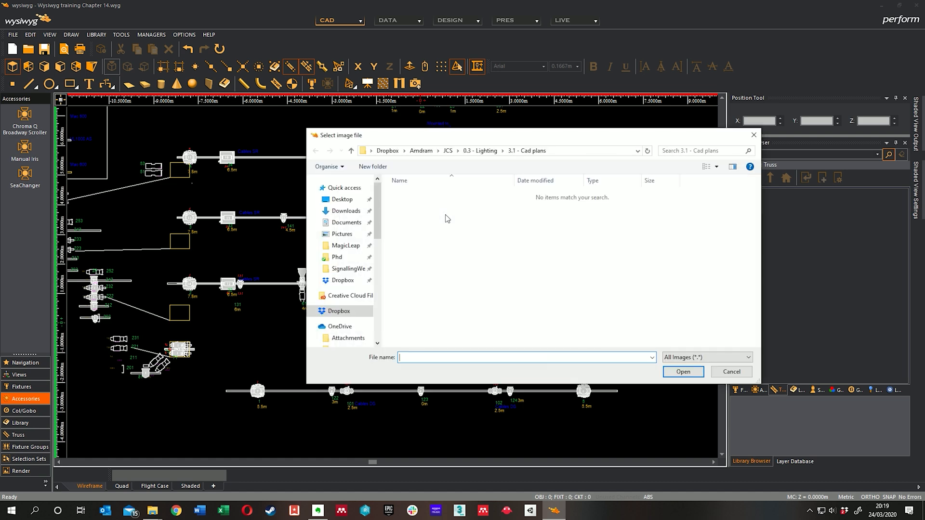
pyautogui.click(342, 235)
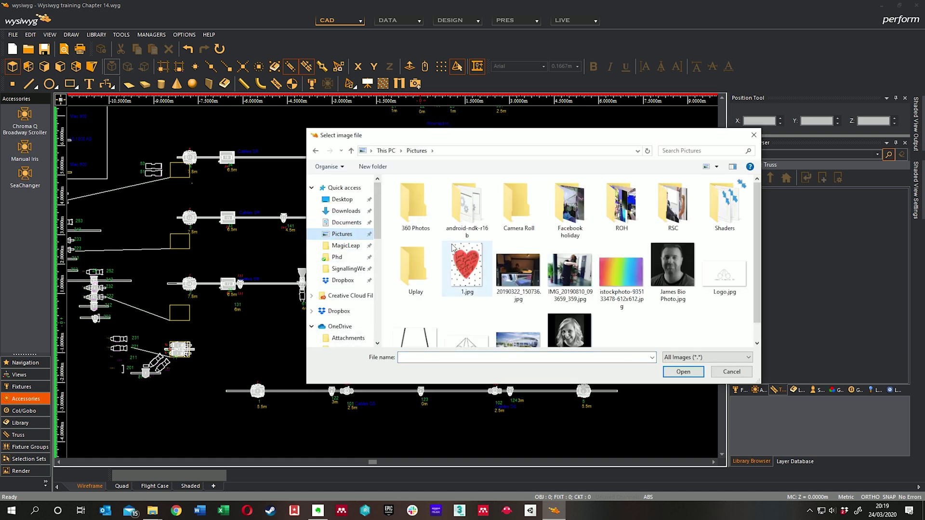
pyautogui.scroll(-1, 468, 275)
pyautogui.click(463, 328)
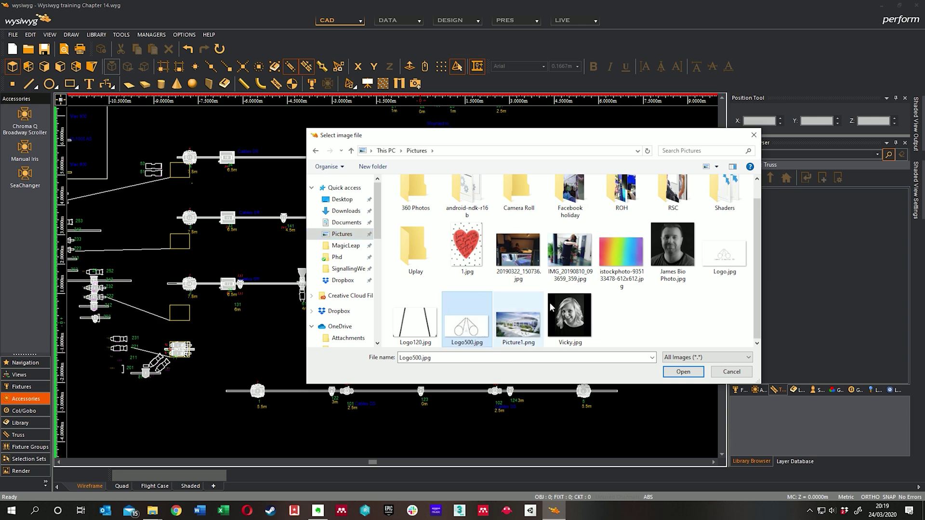
pyautogui.click(683, 372)
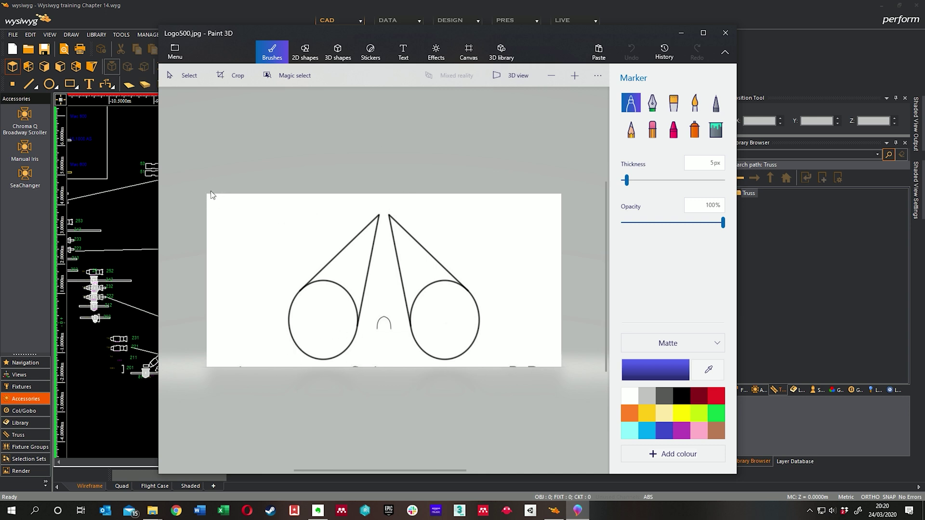
# Draw blue marker strokes through the right circle and around the logo's edges in Paint 3D.
pyautogui.moveTo(458, 217); pyautogui.dragTo(445, 326)
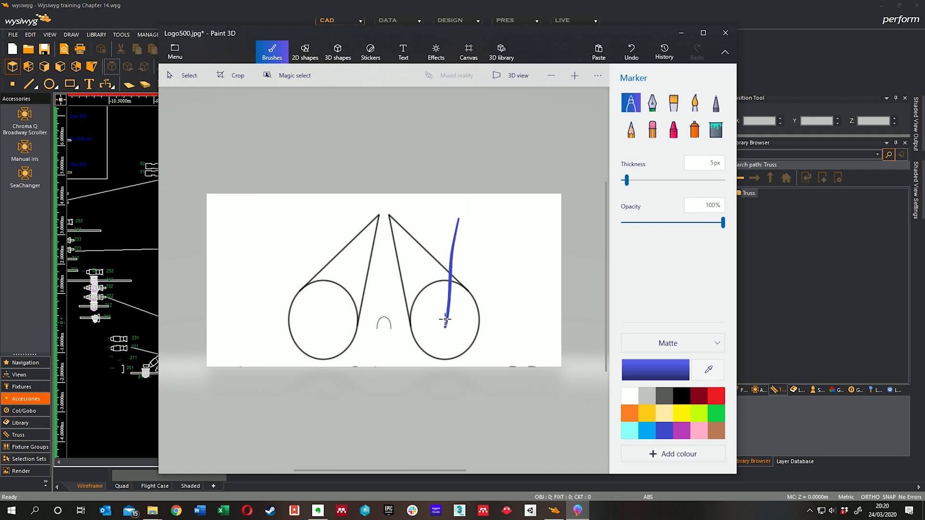
pyautogui.moveTo(299, 195)
pyautogui.mouseDown()
pyautogui.moveTo(293, 354)
pyautogui.moveTo(494, 326)
pyautogui.moveTo(488, 196)
pyautogui.moveTo(248, 201)
pyautogui.mouseUp()
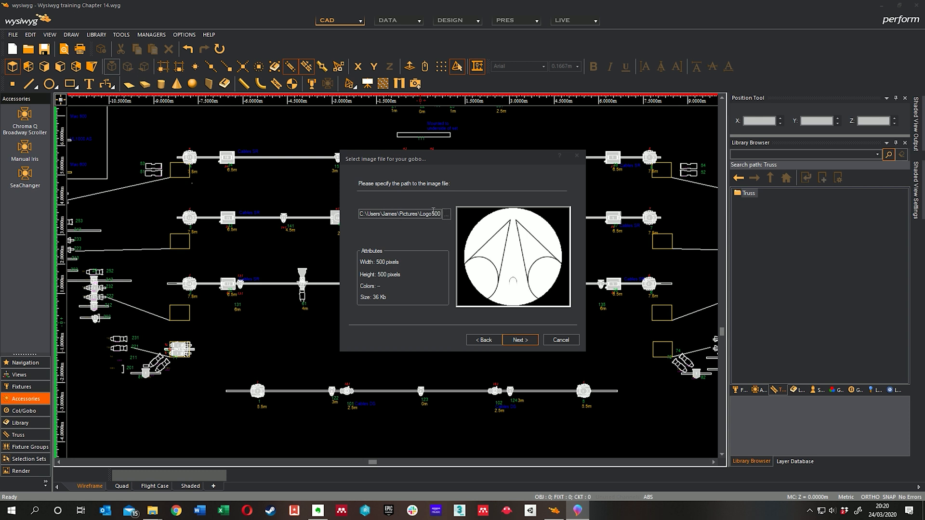
# Check the end of the image file path, then accept the image and advance to the Custom Gobo page.
pyautogui.click(433, 213)
pyautogui.click(430, 214)
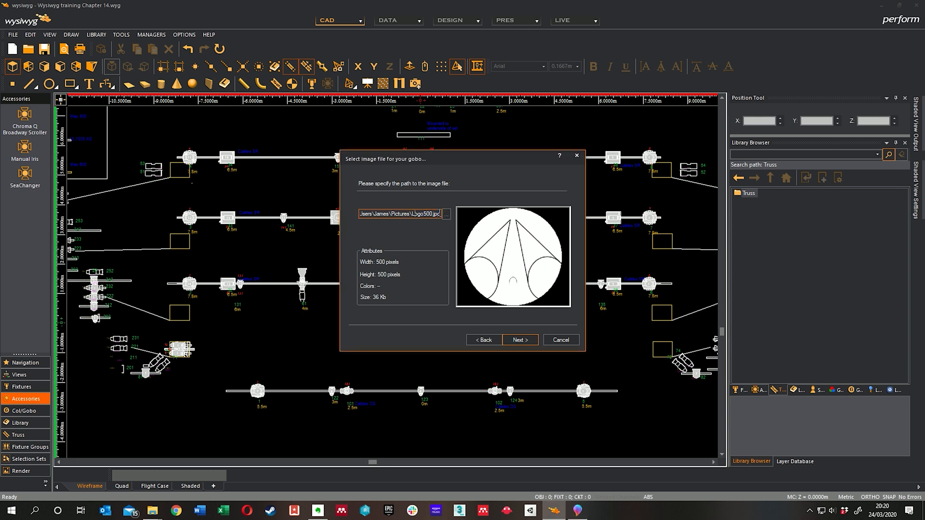
pyautogui.click(521, 339)
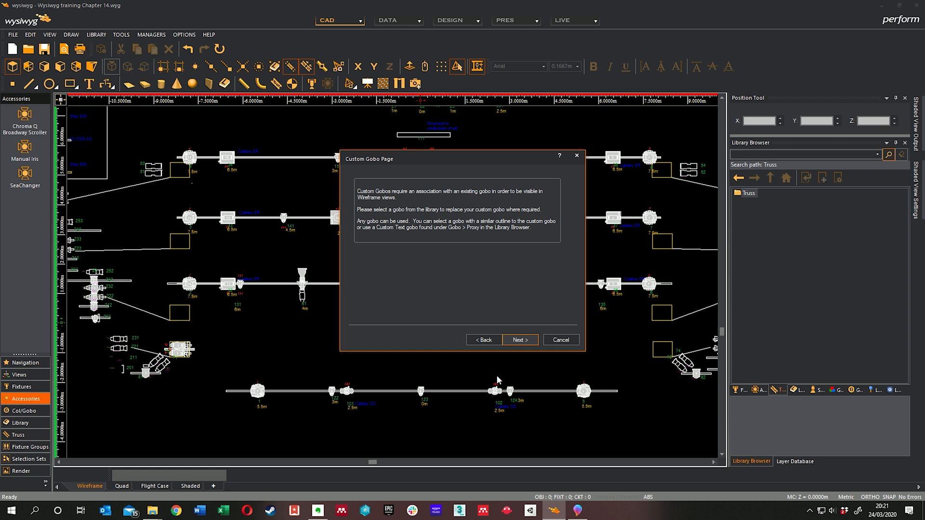
# Search the gobo library for 'circle' and preview the first results, from Acme Broken Circle 2 to G395 Circle of Lights.
pyautogui.click(520, 341)
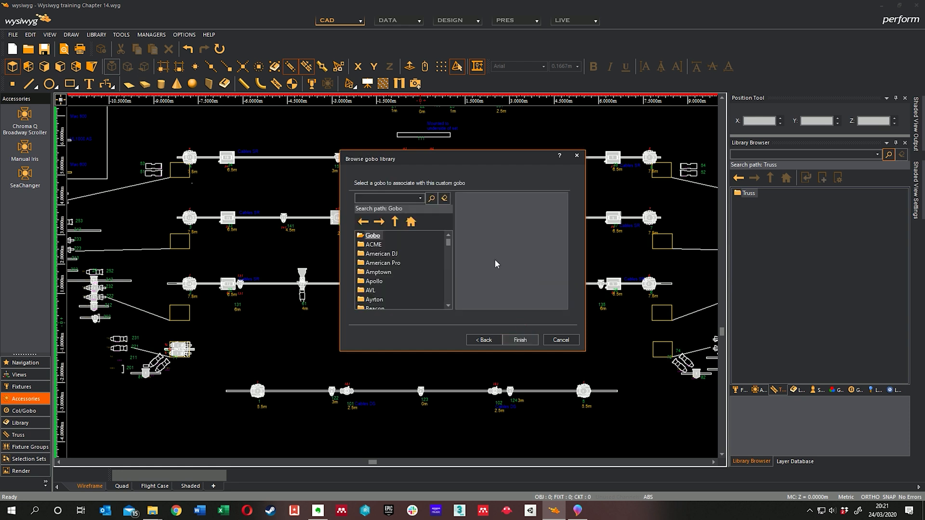
pyautogui.click(383, 198)
pyautogui.press('Return')
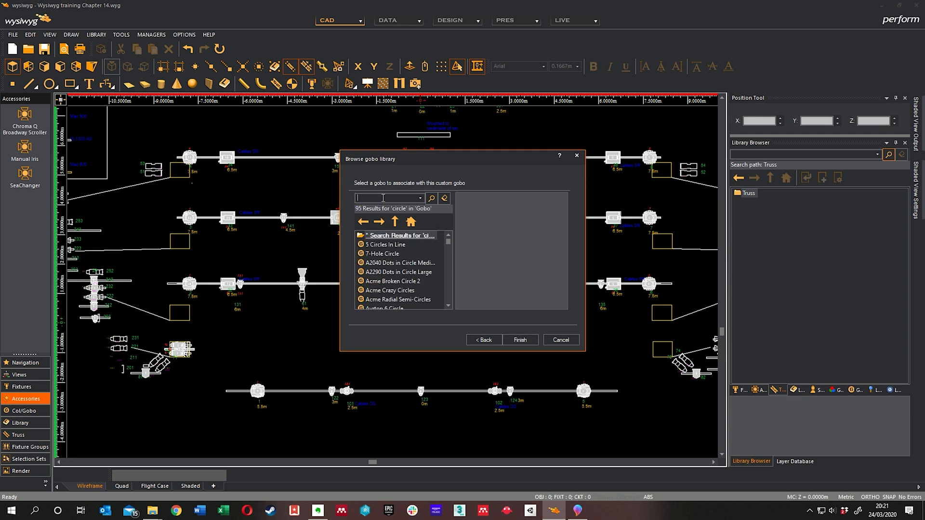
pyautogui.click(390, 282)
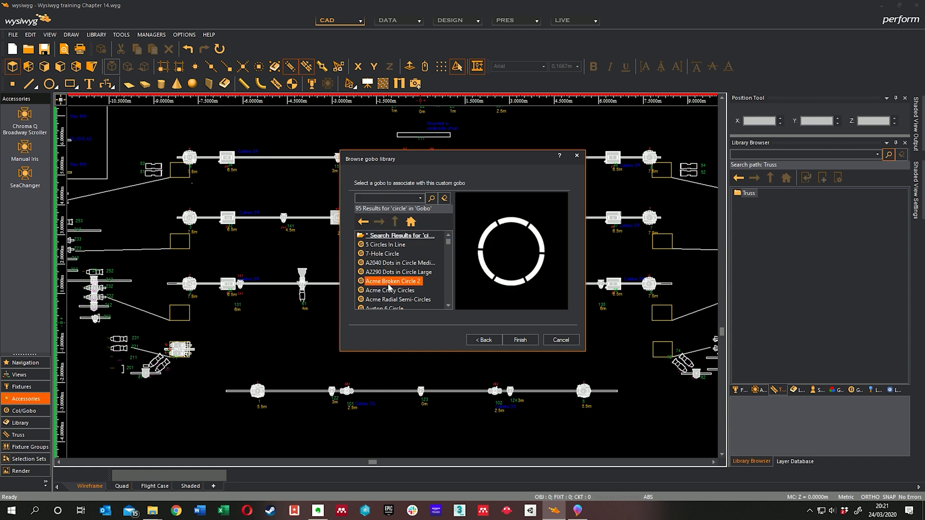
pyautogui.click(391, 272)
pyautogui.click(393, 245)
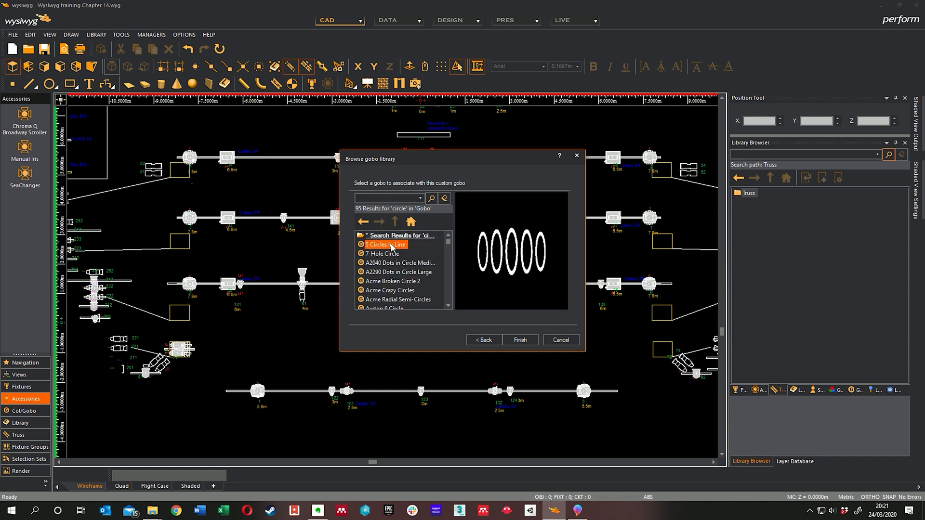
pyautogui.scroll(-2, 392, 275)
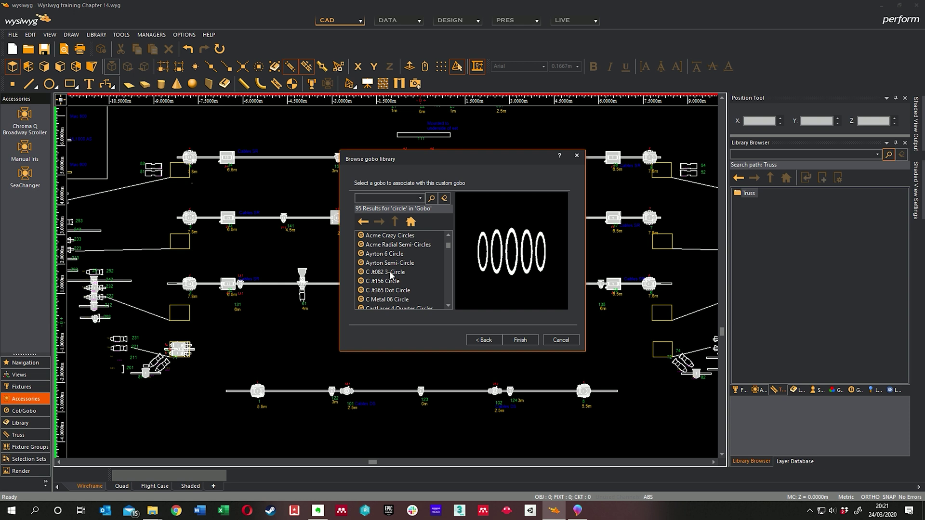
pyautogui.click(389, 262)
pyautogui.click(389, 281)
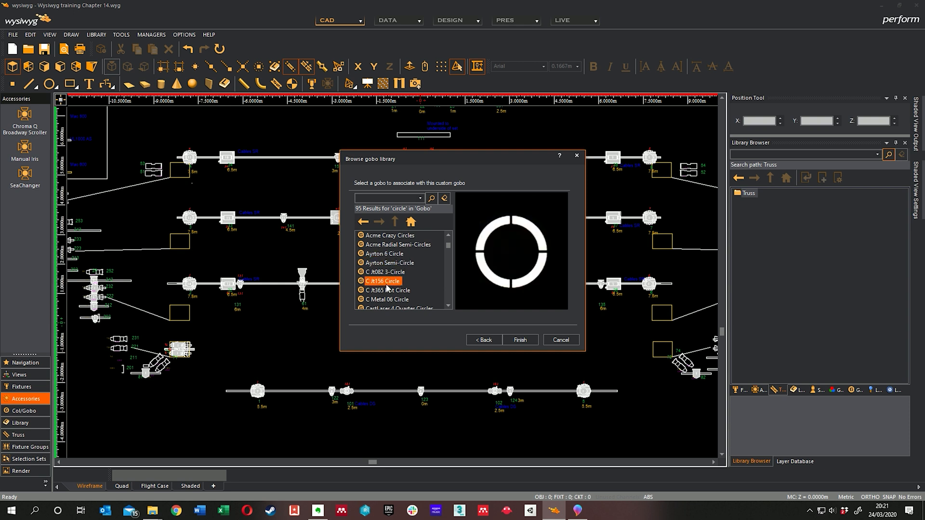
pyautogui.scroll(-2, 389, 293)
pyautogui.click(386, 262)
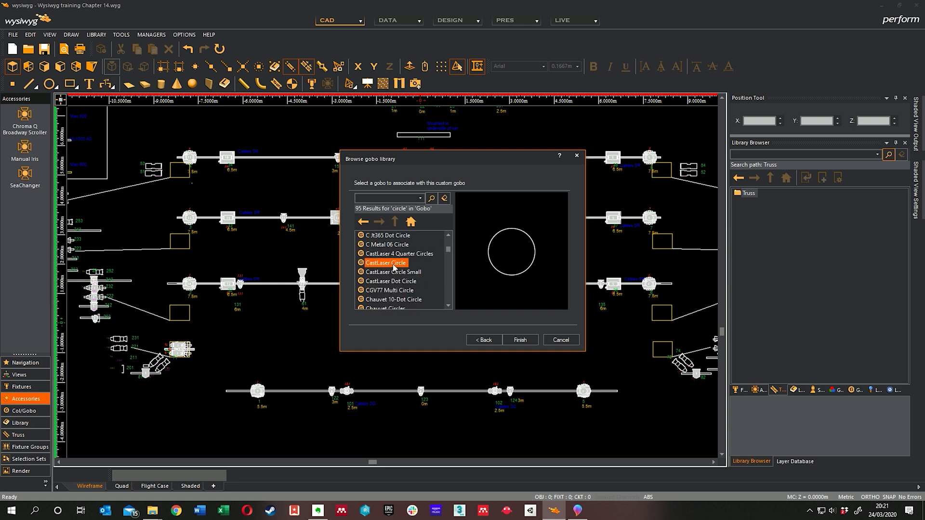
pyautogui.click(399, 254)
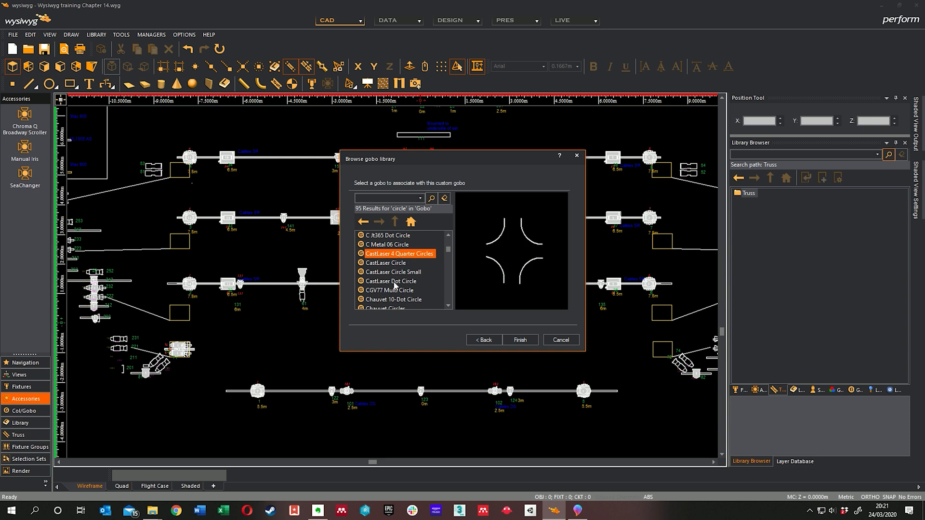
pyautogui.click(394, 300)
pyautogui.scroll(-1, 394, 289)
pyautogui.click(390, 263)
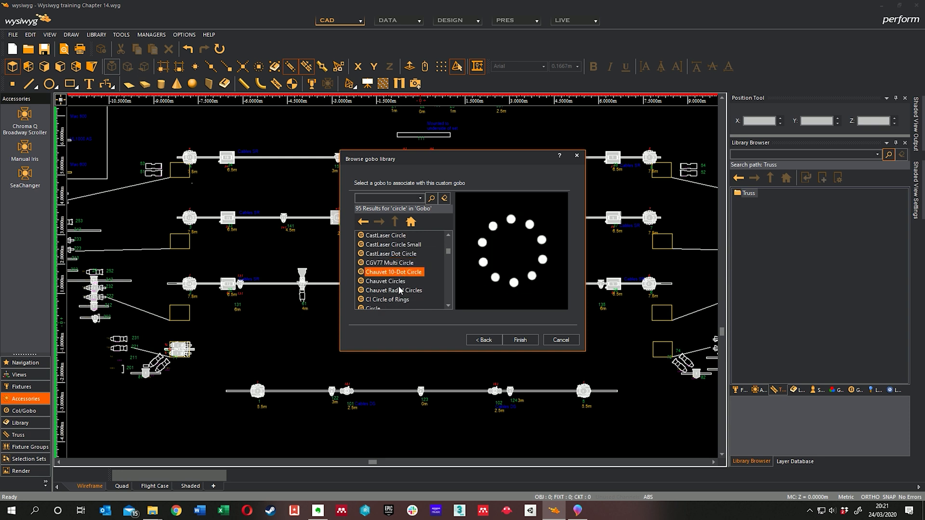
pyautogui.click(397, 290)
pyautogui.scroll(-3, 398, 291)
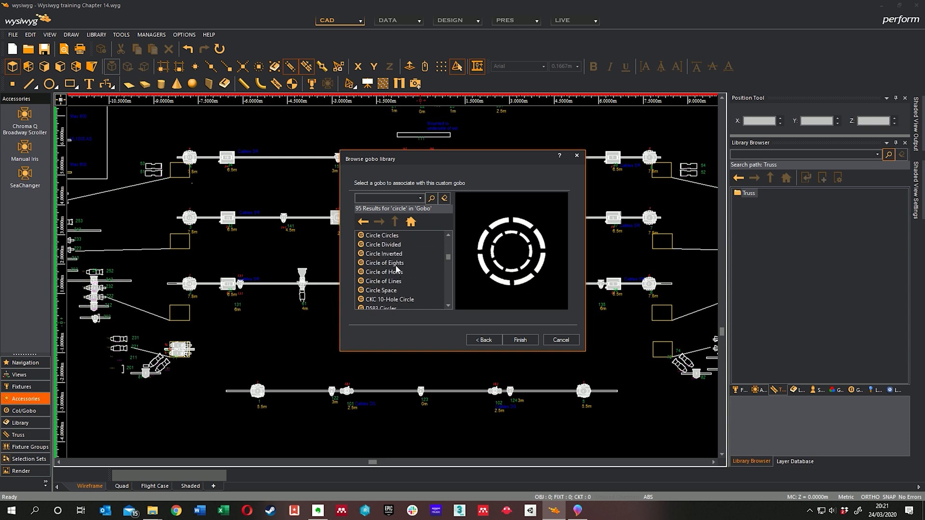
pyautogui.click(384, 263)
pyautogui.click(383, 281)
pyautogui.scroll(-2, 394, 293)
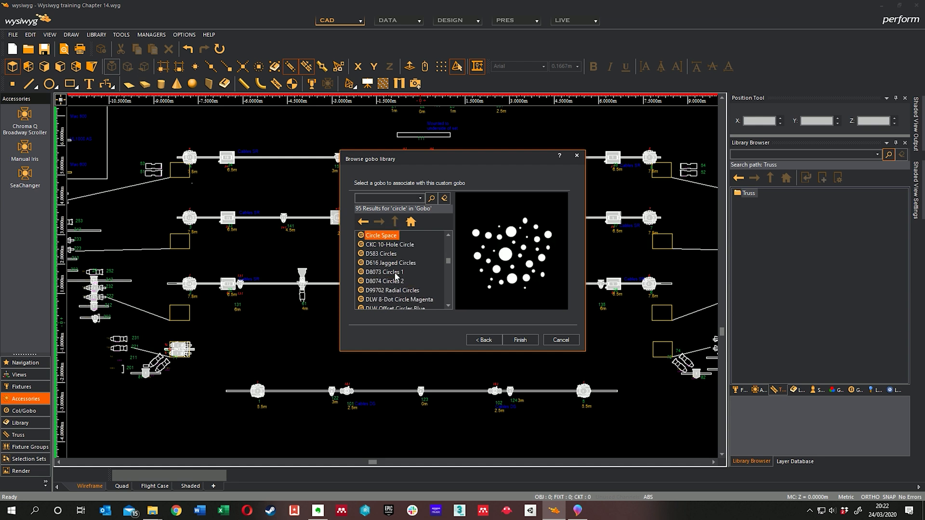
pyautogui.click(391, 262)
pyautogui.click(394, 281)
pyautogui.scroll(-2, 397, 289)
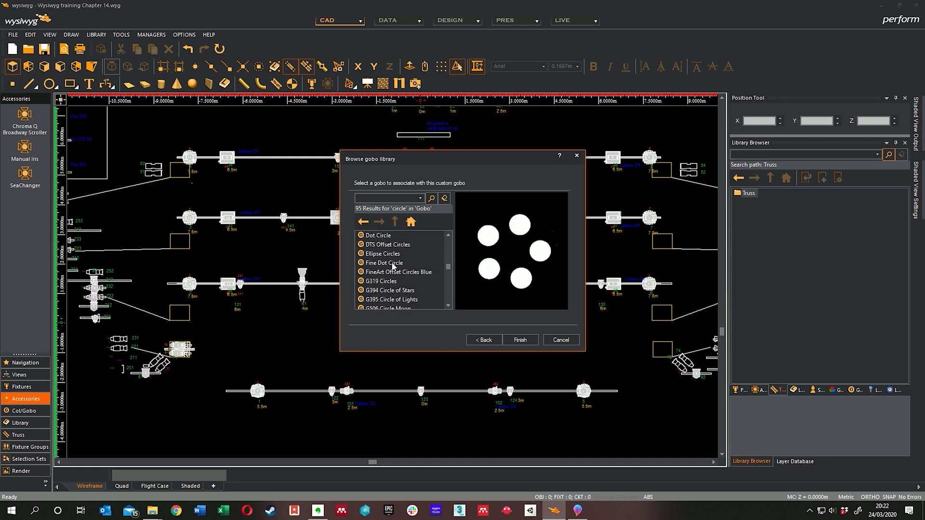
pyautogui.click(385, 262)
pyautogui.click(380, 281)
pyautogui.click(390, 299)
pyautogui.scroll(-2, 395, 296)
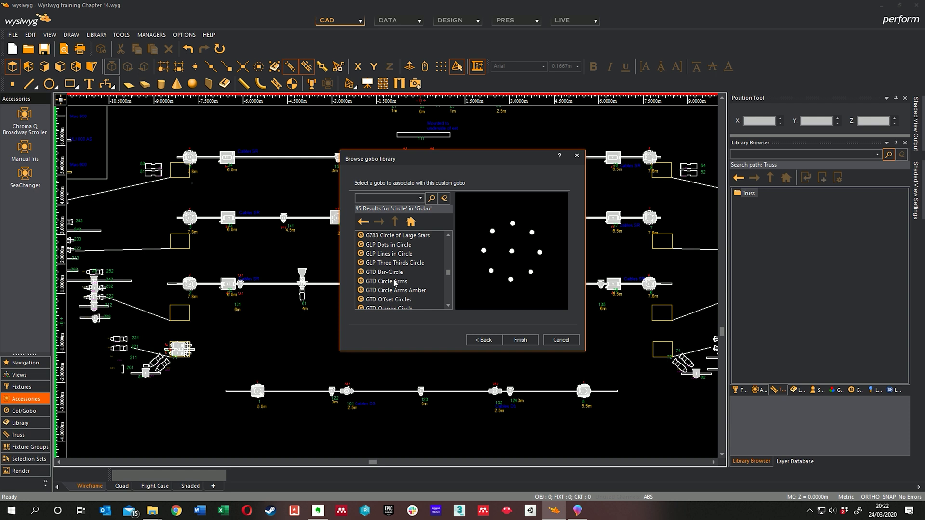
# Preview the remaining circle gobos down the list and choose JB Offset Circles as the associated gobo.
pyautogui.click(394, 262)
pyautogui.click(395, 282)
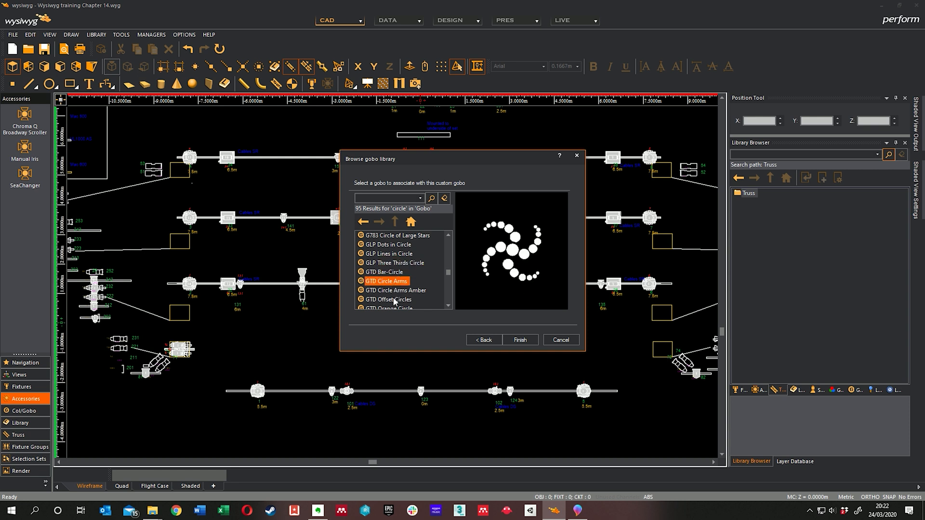
pyautogui.click(395, 299)
pyautogui.scroll(-2, 396, 293)
pyautogui.click(397, 254)
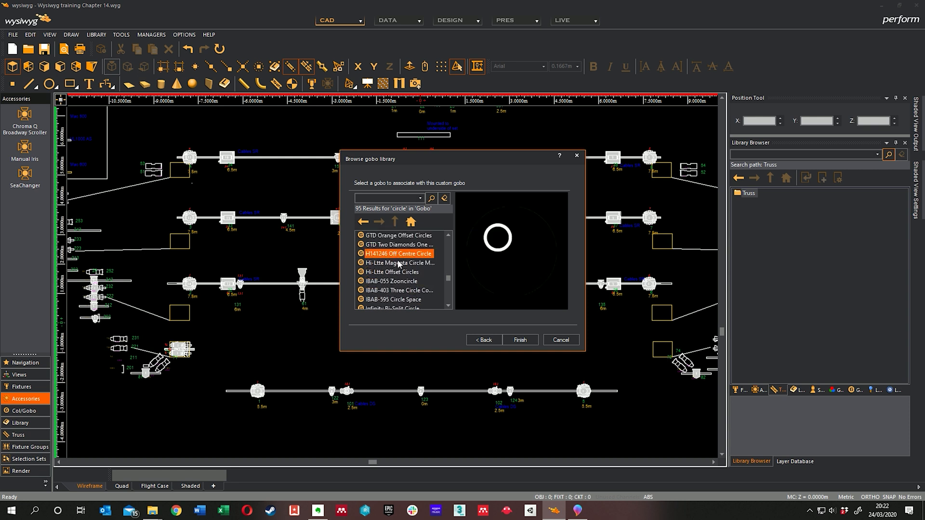
pyautogui.click(394, 281)
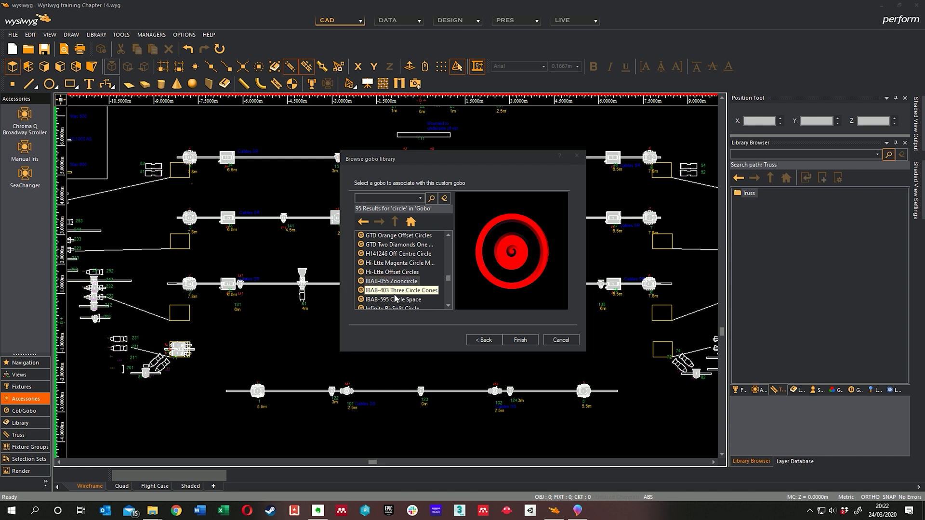
pyautogui.click(394, 299)
pyautogui.click(400, 290)
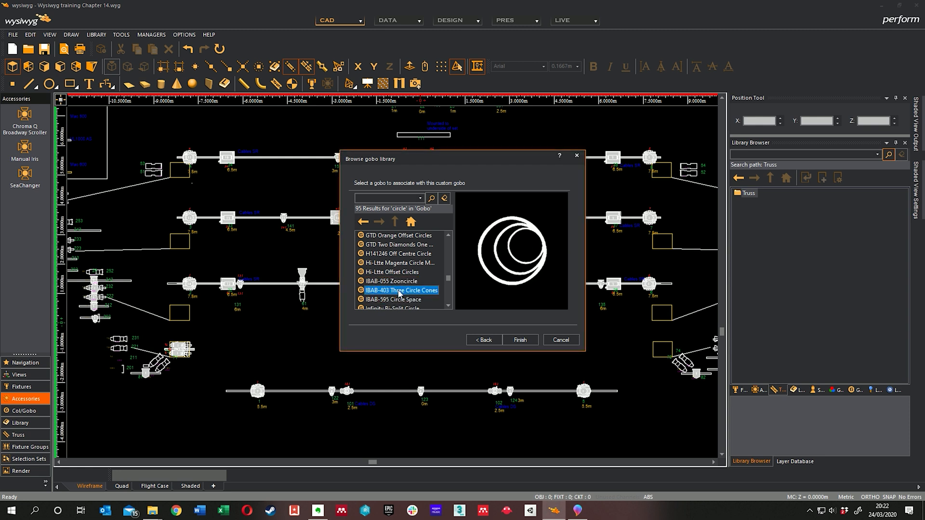
pyautogui.scroll(-2, 376, 285)
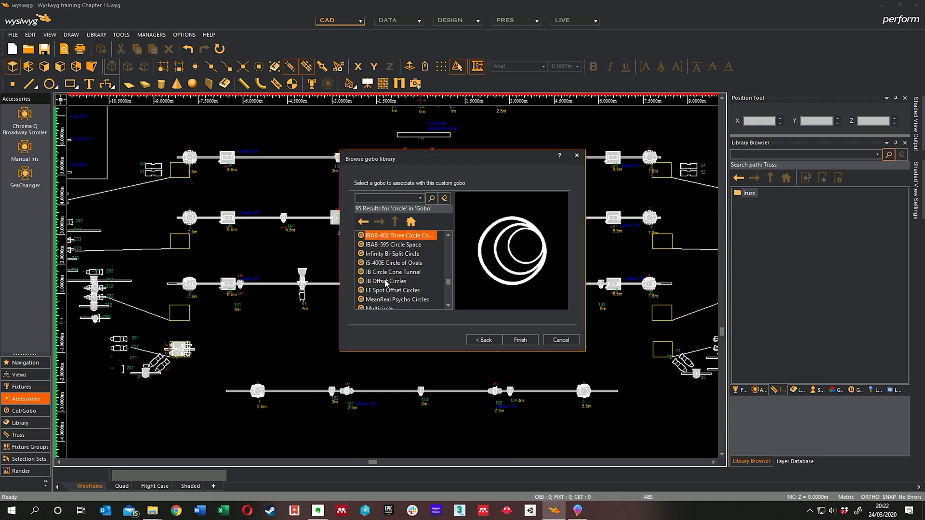
pyautogui.click(386, 282)
pyautogui.click(392, 273)
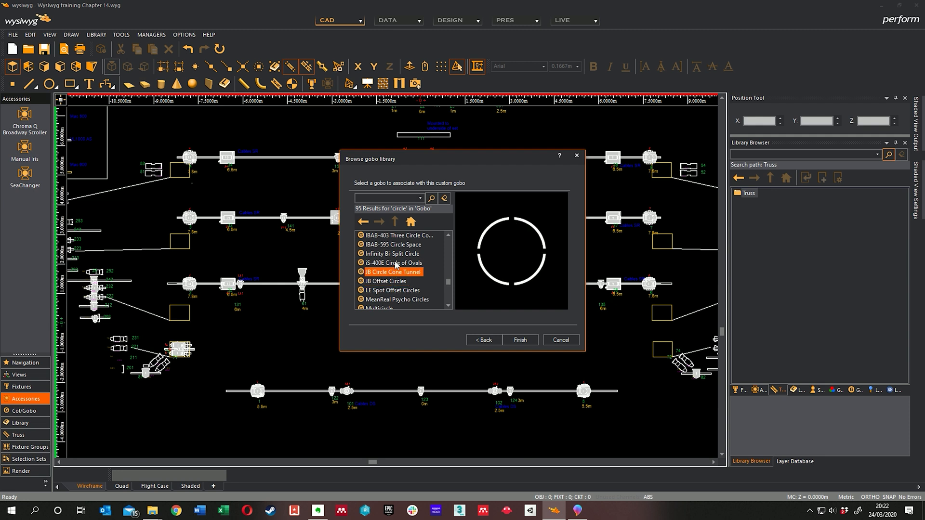
pyautogui.click(397, 245)
pyautogui.click(392, 291)
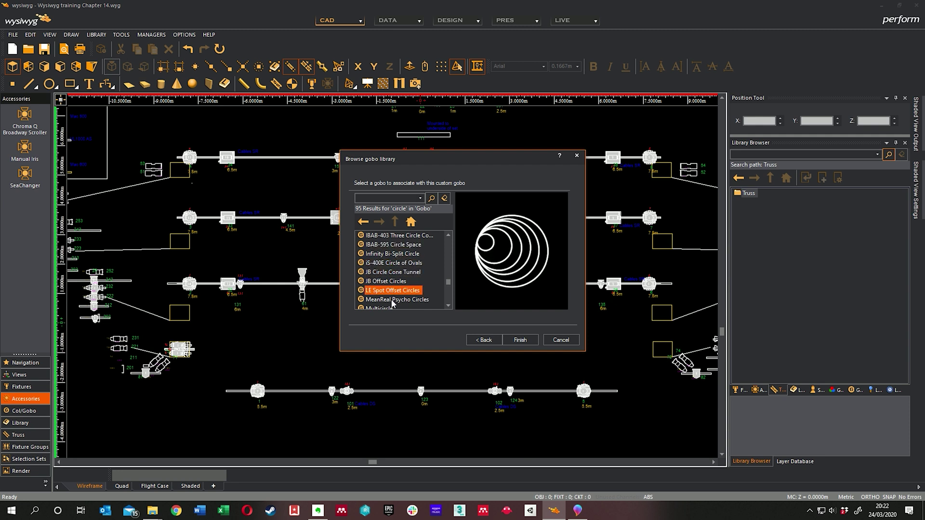
pyautogui.scroll(-2, 394, 300)
pyautogui.click(396, 264)
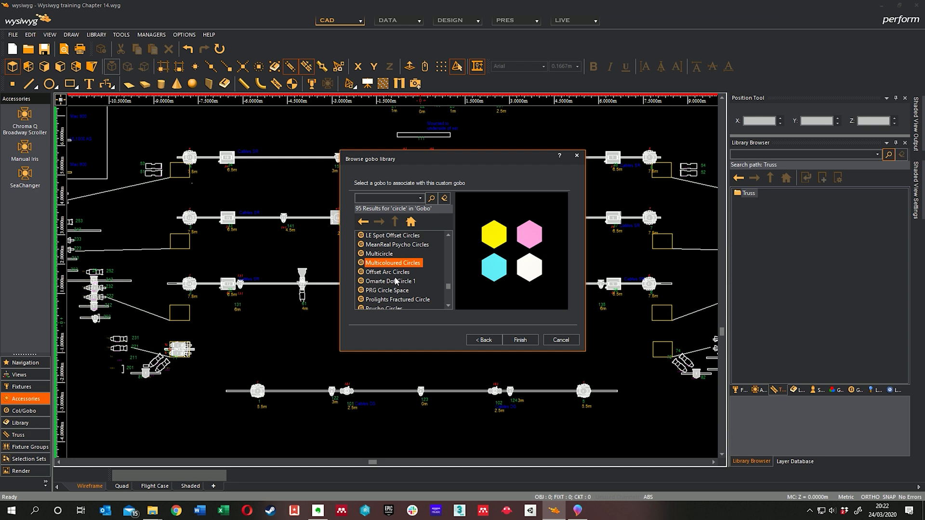
pyautogui.click(395, 280)
pyautogui.click(395, 307)
pyautogui.scroll(-1, 394, 308)
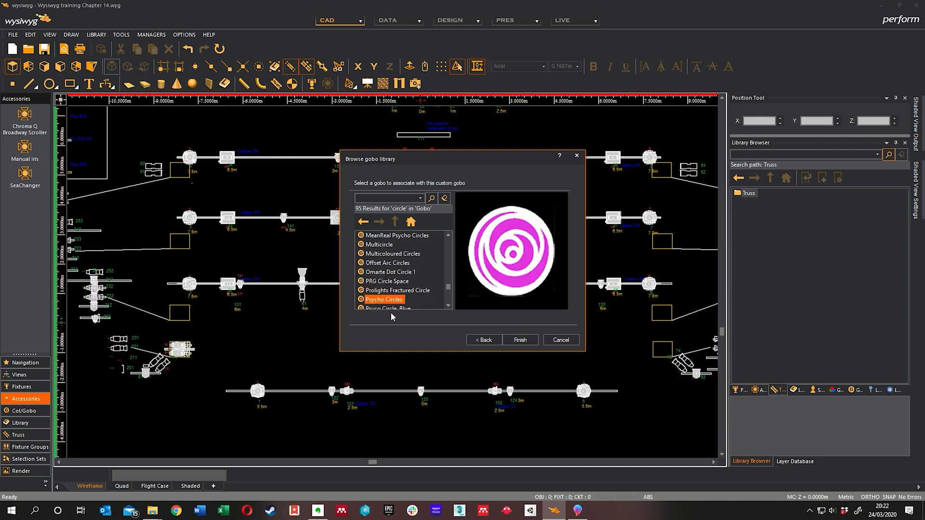
pyautogui.scroll(-1, 396, 304)
pyautogui.click(398, 273)
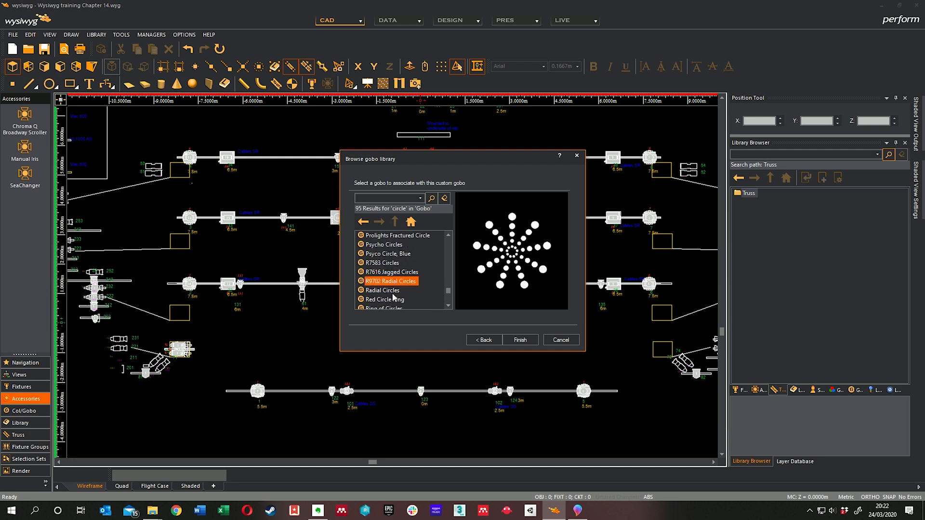
pyautogui.click(394, 291)
pyautogui.scroll(-2, 394, 299)
pyautogui.click(395, 274)
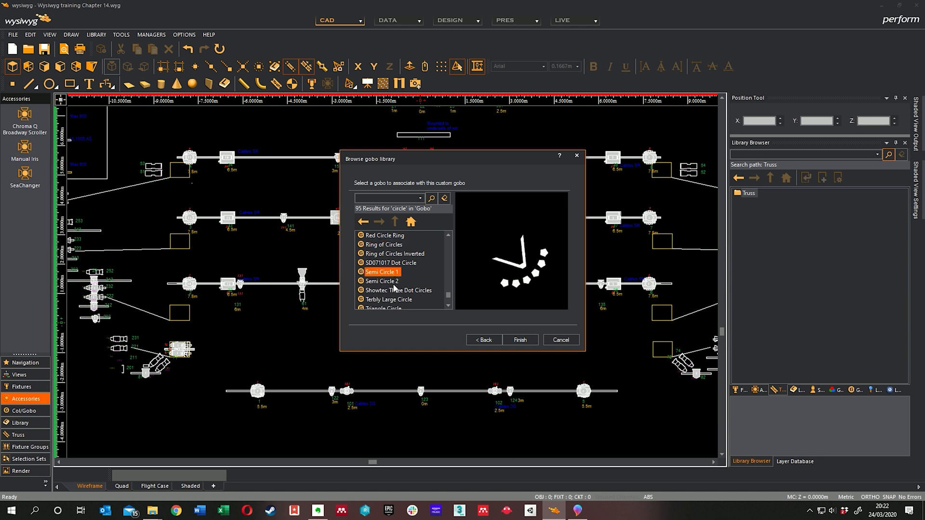
pyautogui.click(394, 274)
pyautogui.click(394, 291)
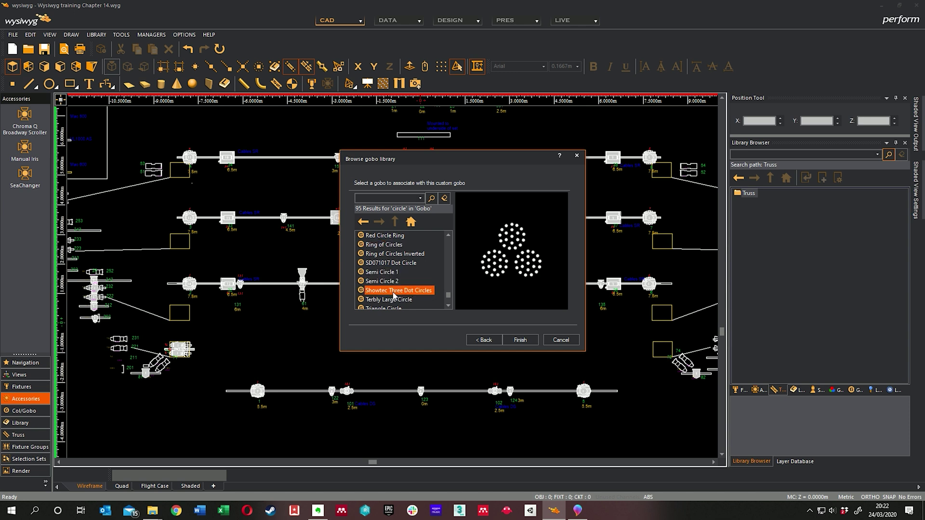
pyautogui.click(394, 301)
pyautogui.click(394, 268)
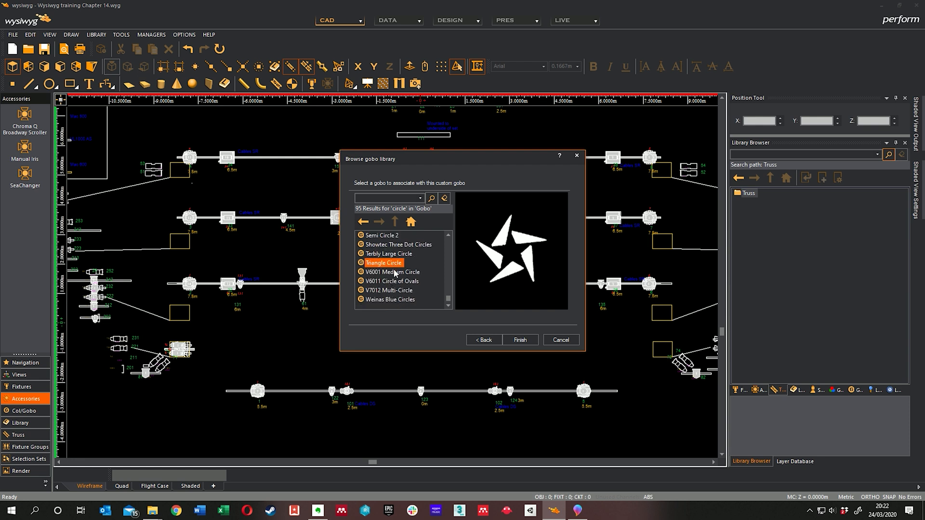
pyautogui.click(395, 281)
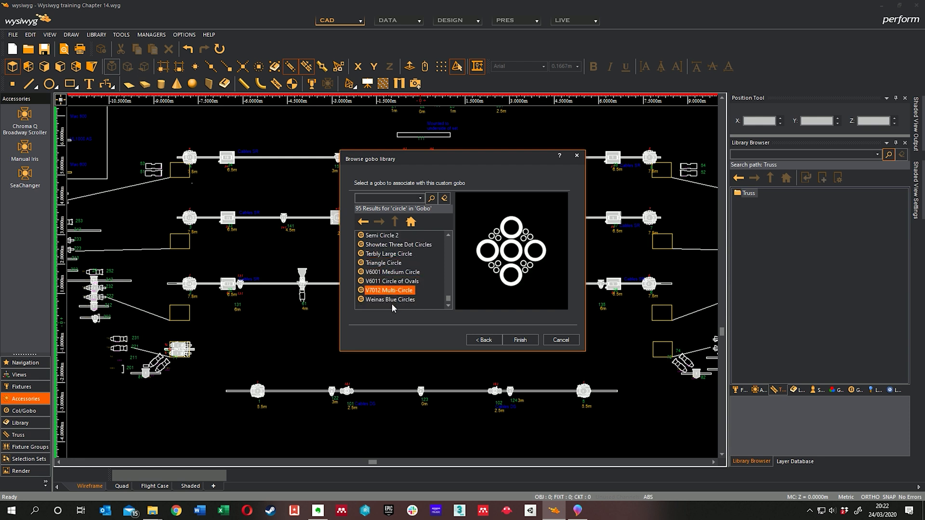
pyautogui.click(395, 300)
pyautogui.scroll(2, 397, 285)
pyautogui.scroll(2, 397, 282)
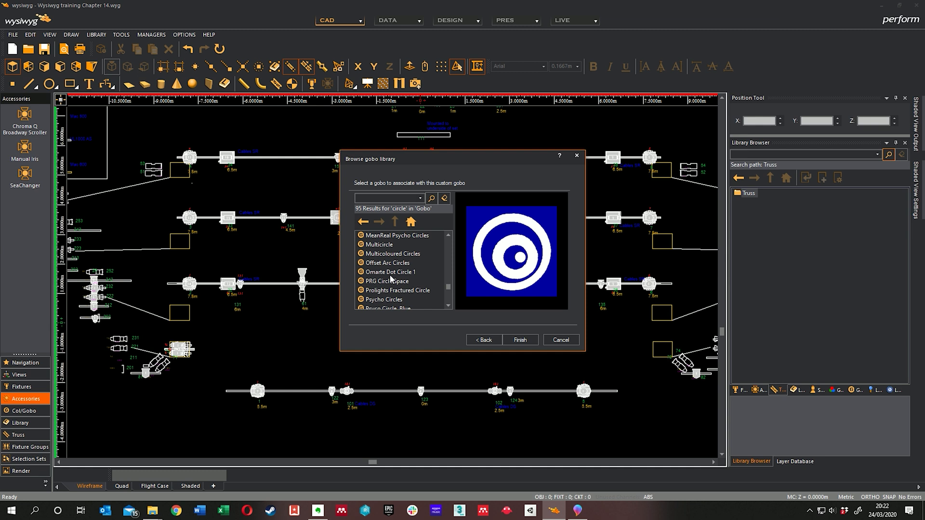
pyautogui.scroll(2, 396, 280)
pyautogui.scroll(2, 395, 279)
pyautogui.scroll(-2, 392, 274)
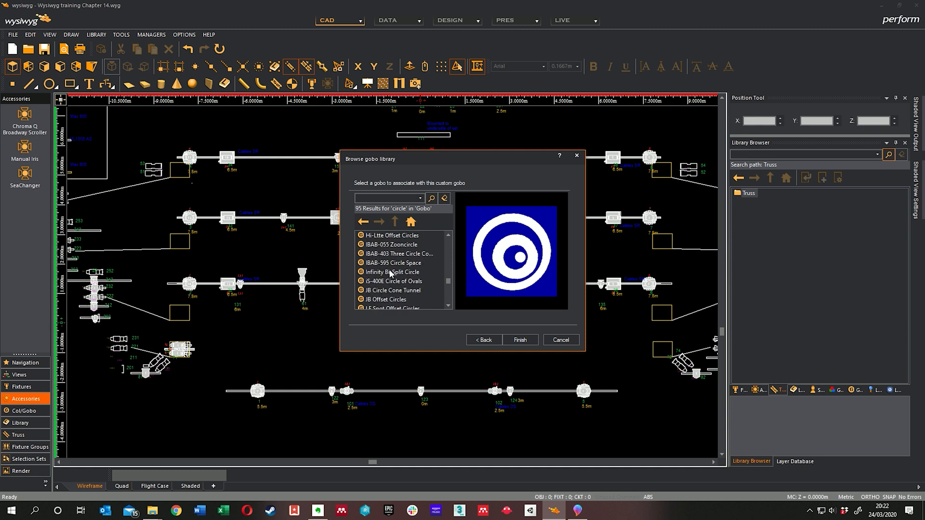
pyautogui.scroll(-2, 391, 274)
pyautogui.scroll(-2, 391, 274)
pyautogui.scroll(-2, 391, 274)
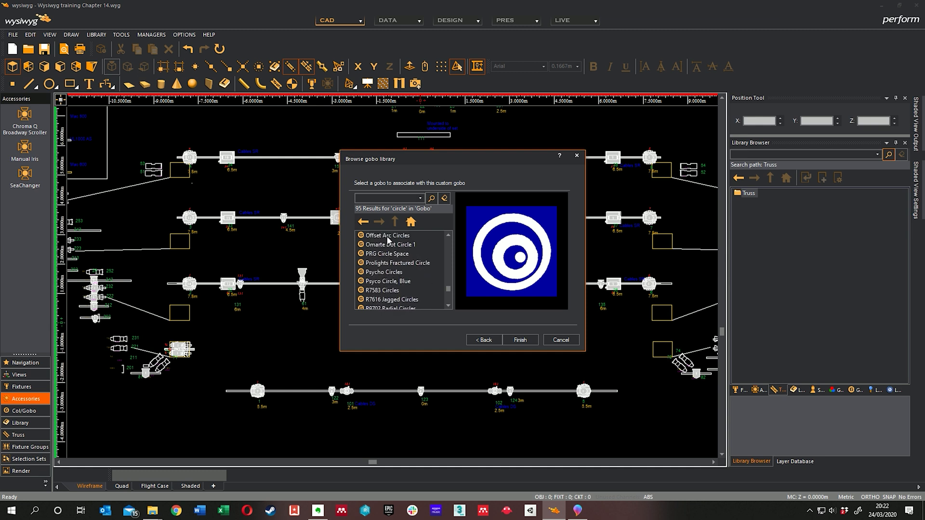
pyautogui.click(389, 236)
pyautogui.scroll(1, 392, 250)
pyautogui.scroll(1, 392, 255)
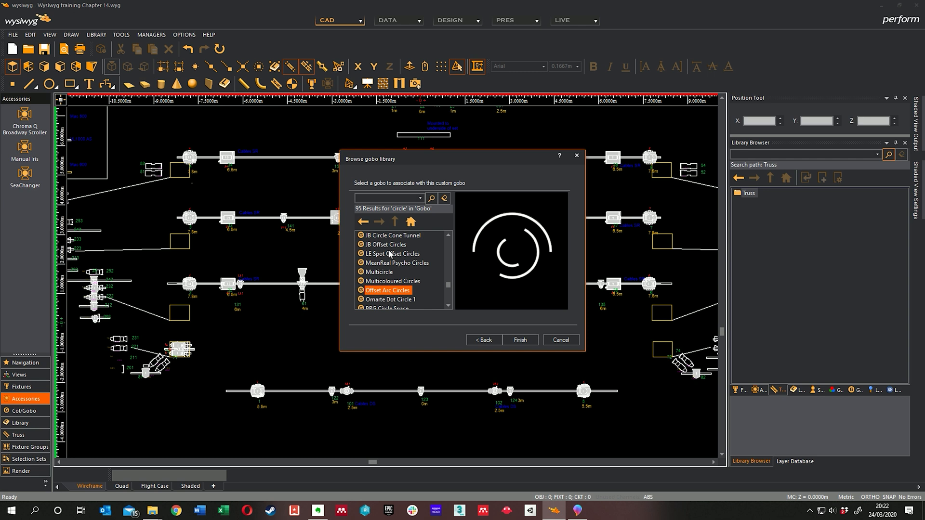
pyautogui.click(391, 253)
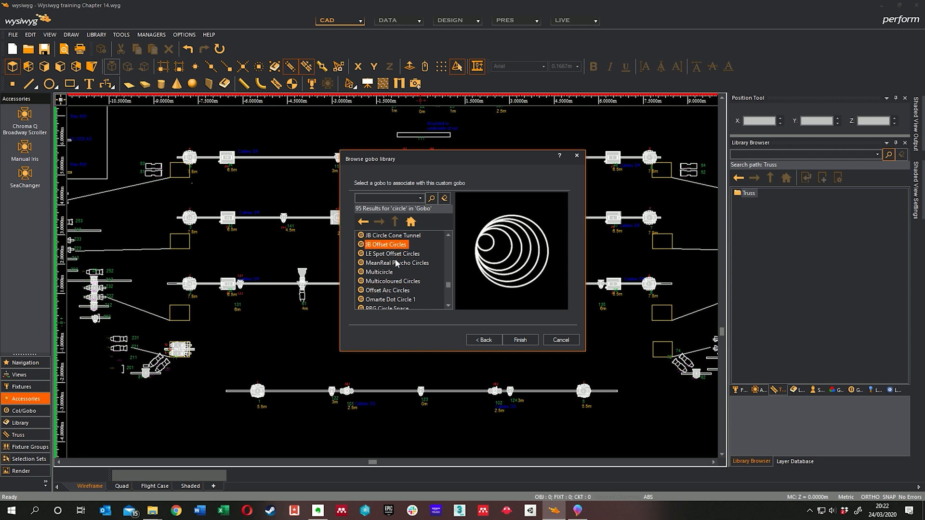
# Finish the wizard, switch the side panel to colours and gobos, and start adding a new gobo.
pyautogui.click(521, 340)
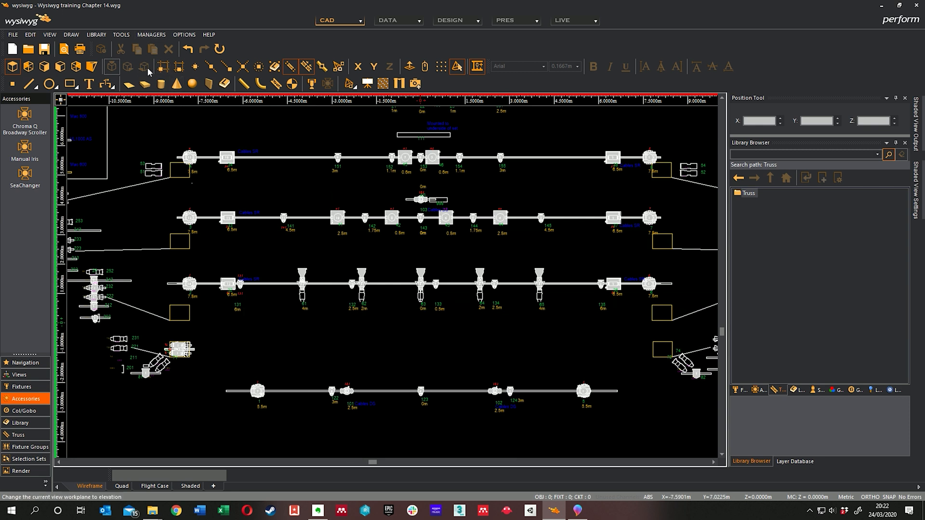
pyautogui.moveTo(302, 352); pyautogui.dragTo(348, 323, button='middle')
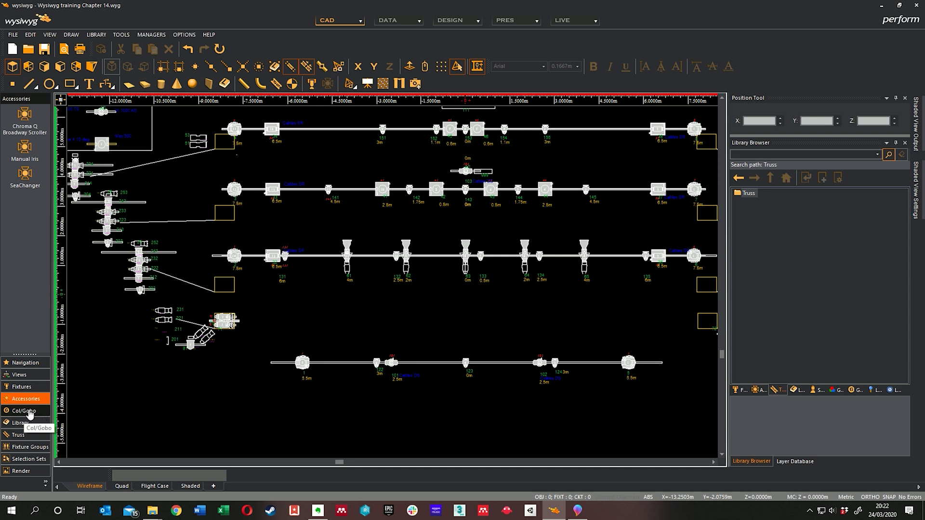
pyautogui.click(30, 413)
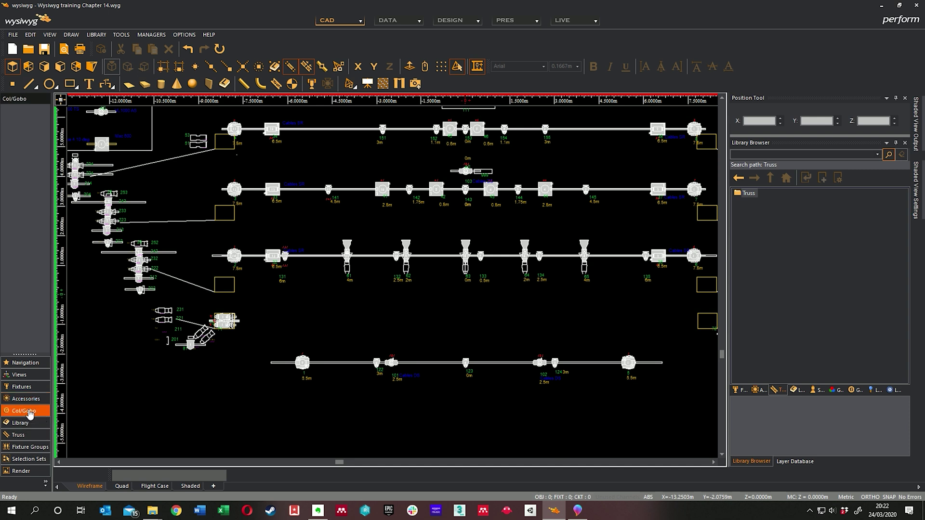
pyautogui.rightClick(24, 161)
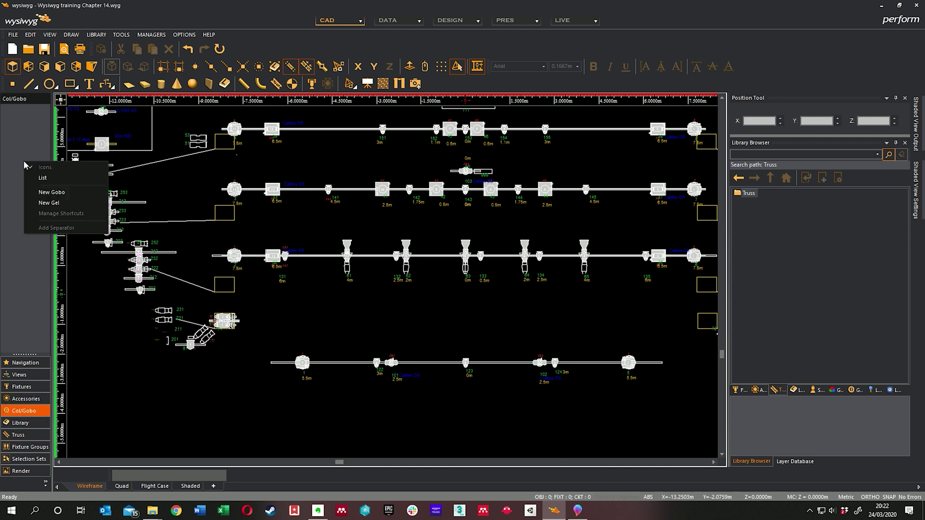
pyautogui.click(49, 192)
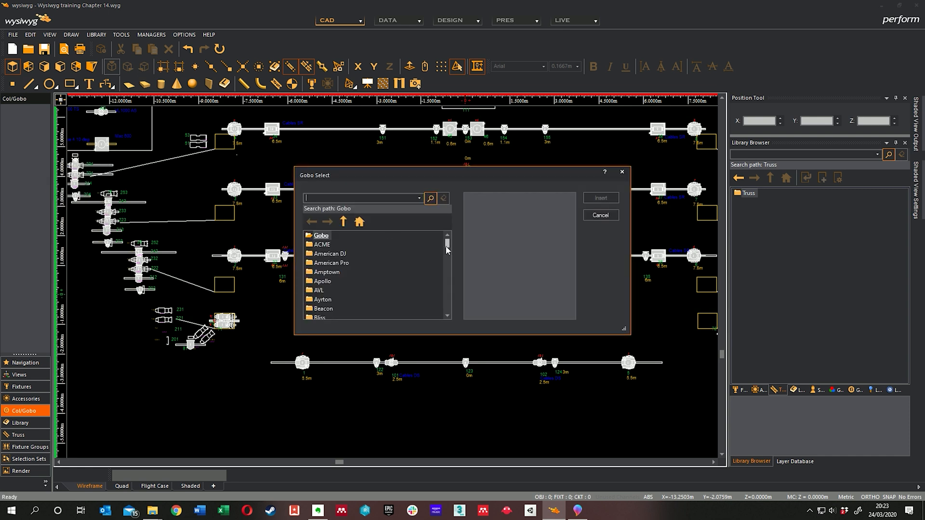
pyautogui.moveTo(448, 246); pyautogui.dragTo(450, 258)
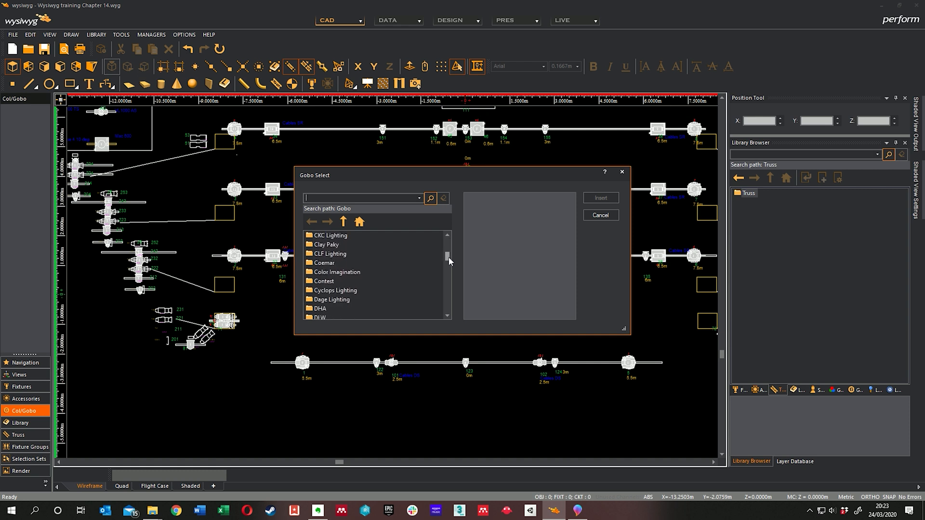
# Browse Home > Custom > Logo, pick the Logo gobo and insert it into the panel as Logo 1.
pyautogui.click(359, 221)
pyautogui.click(359, 221)
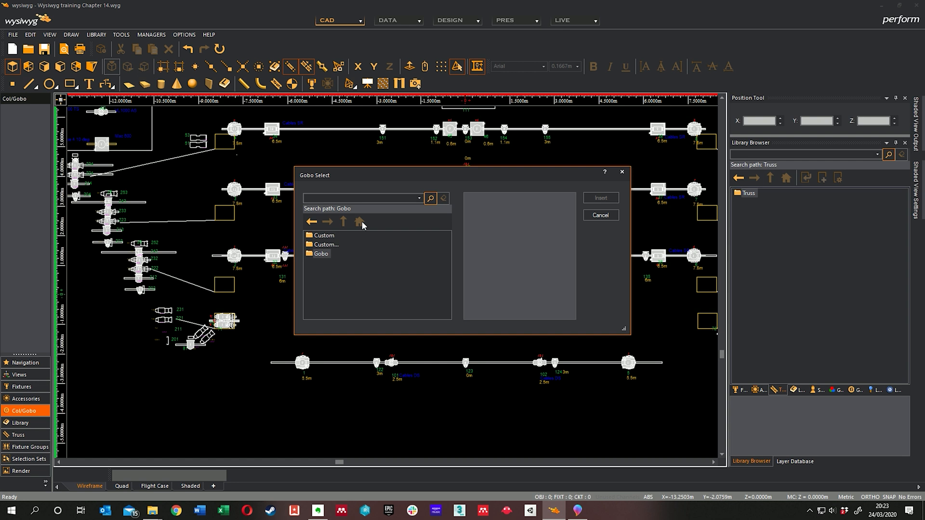
pyautogui.doubleClick(325, 244)
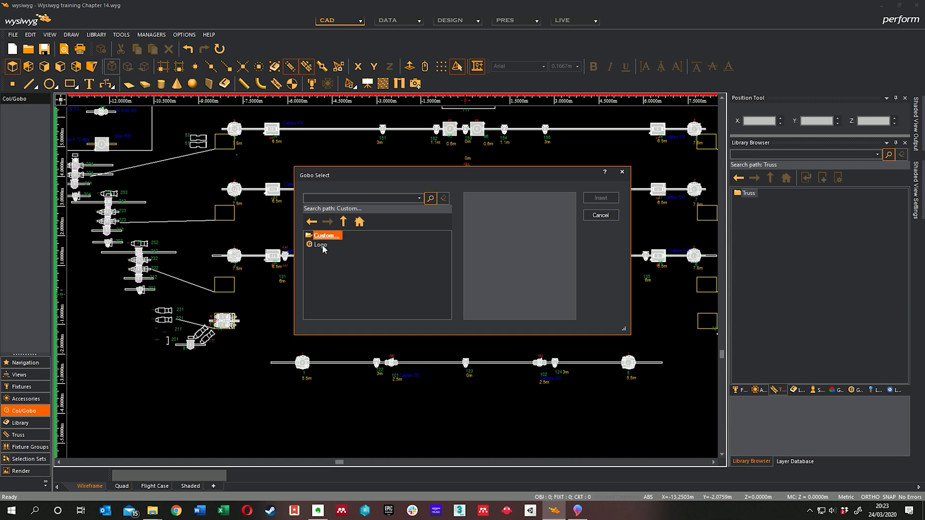
pyautogui.click(360, 221)
pyautogui.click(325, 235)
pyautogui.doubleClick(321, 245)
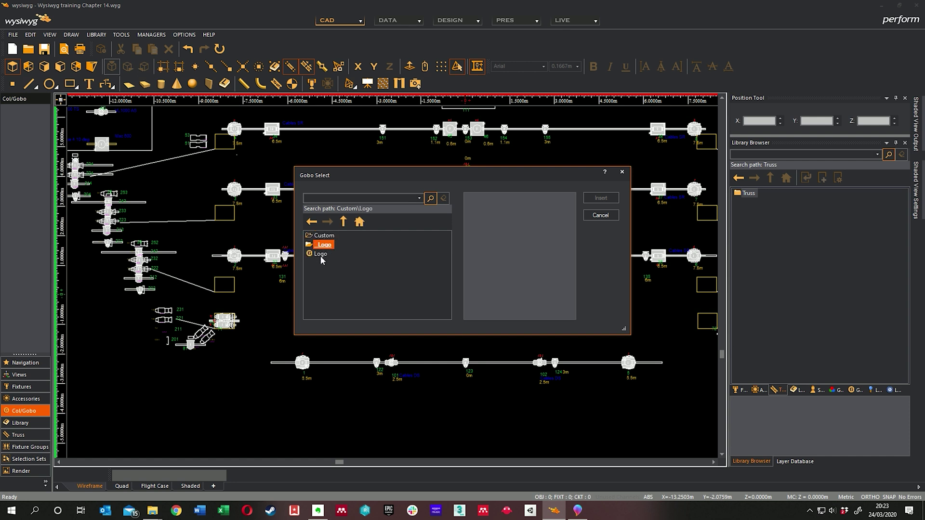
pyautogui.click(320, 254)
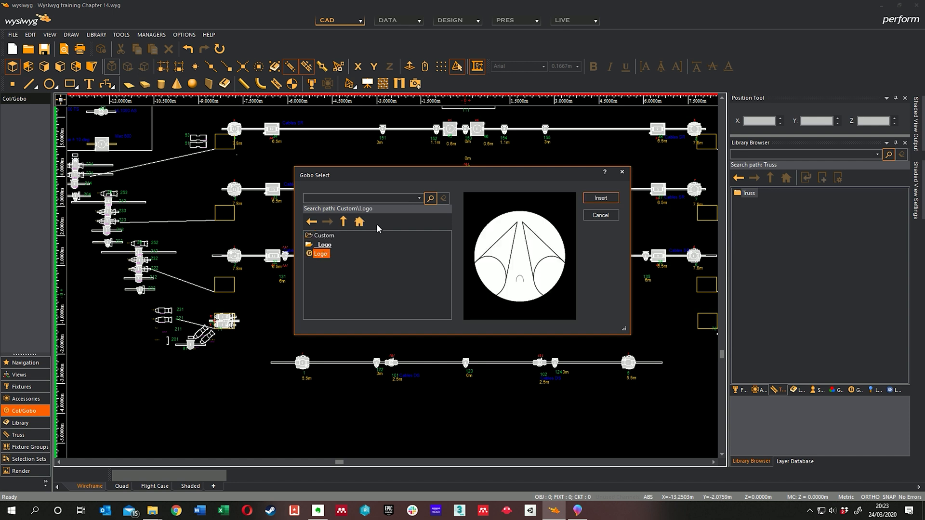
pyautogui.click(600, 199)
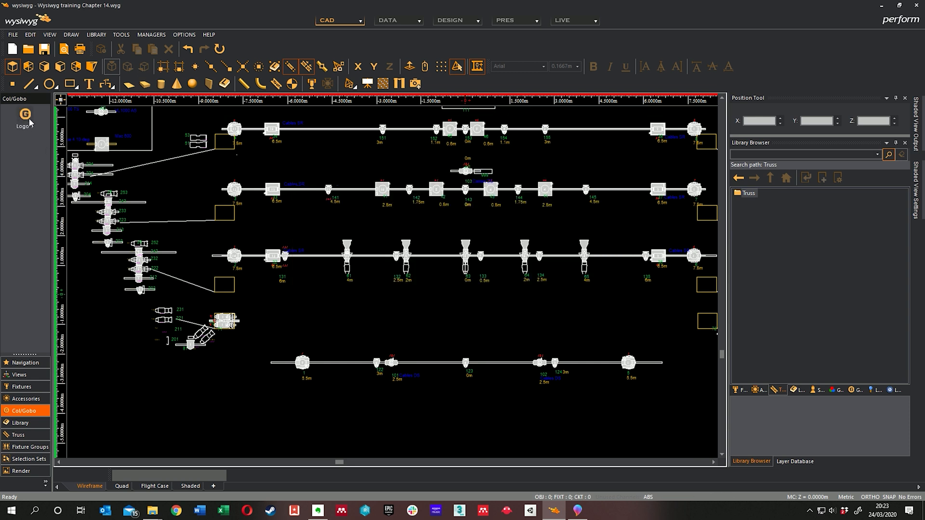
# Load the Logo 1 gobo shortcut and apply it to fixture 62 on the middle truss.
pyautogui.click(25, 116)
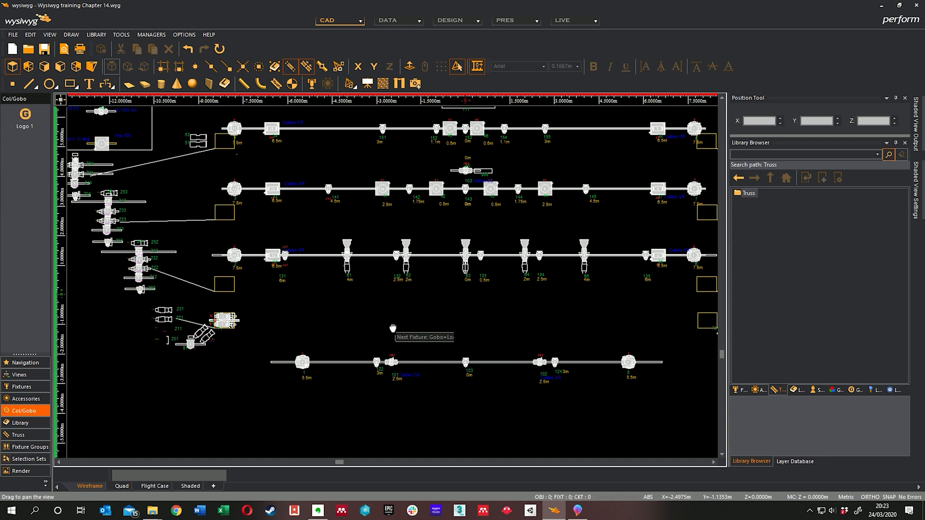
pyautogui.scroll(3, 405, 274)
pyautogui.scroll(3, 423, 224)
pyautogui.scroll(2, 423, 224)
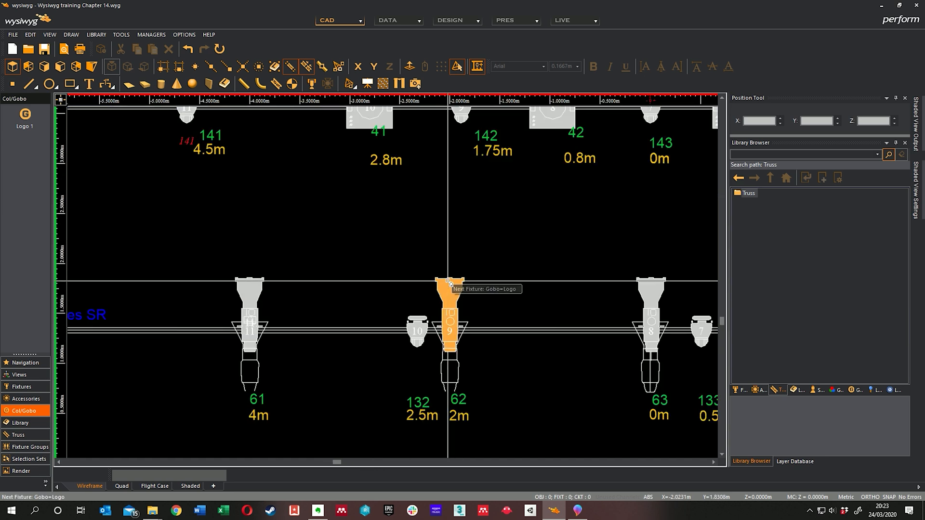
pyautogui.rightClick(503, 252)
pyautogui.click(515, 256)
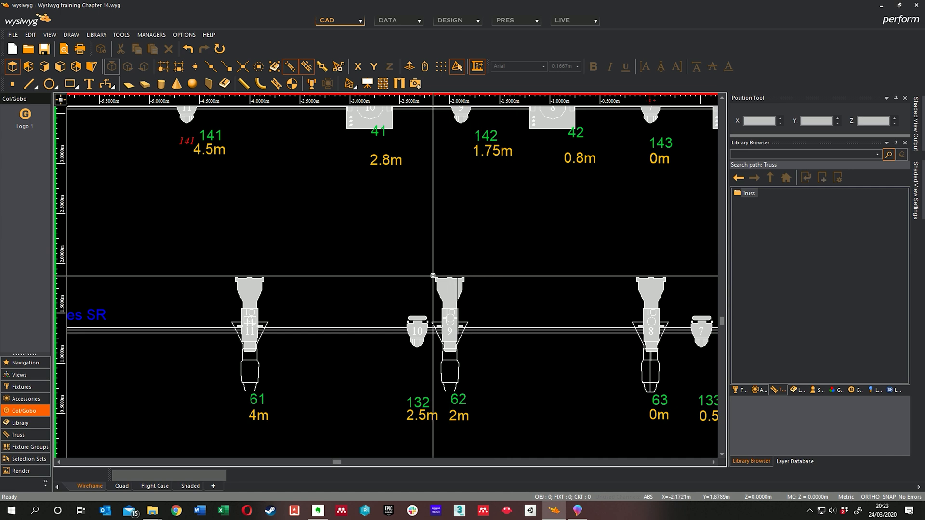
pyautogui.click(450, 310)
pyautogui.scroll(-3, 437, 287)
pyautogui.scroll(-4, 438, 287)
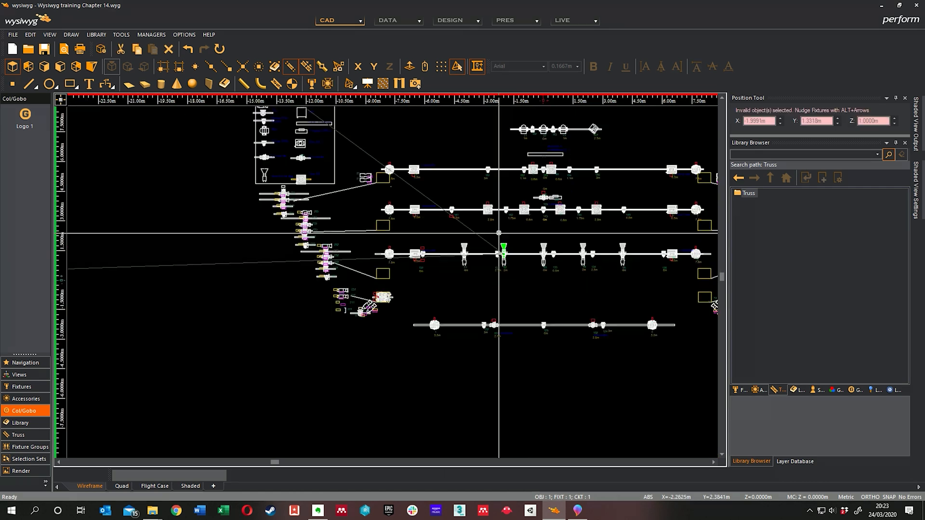
pyautogui.scroll(3, 499, 236)
# Make the S_V1_Stage Plan layer visible in the Layer Database and apply the gobo to fixture 61.
pyautogui.click(434, 340)
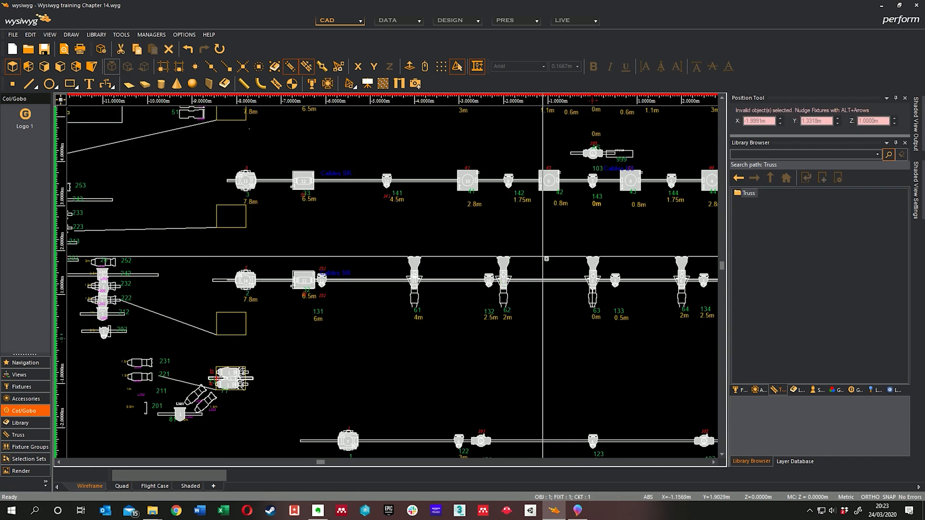
pyautogui.click(794, 461)
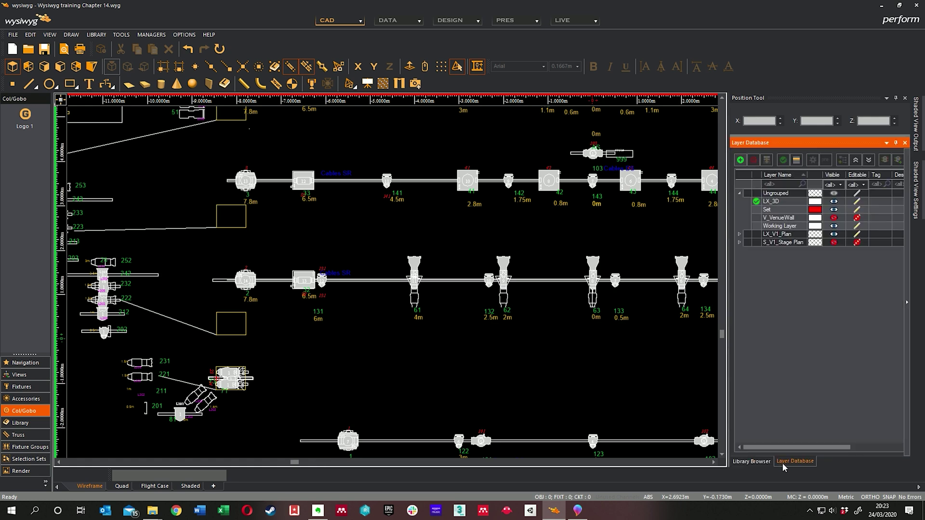
pyautogui.click(835, 242)
pyautogui.moveTo(429, 260); pyautogui.dragTo(447, 261)
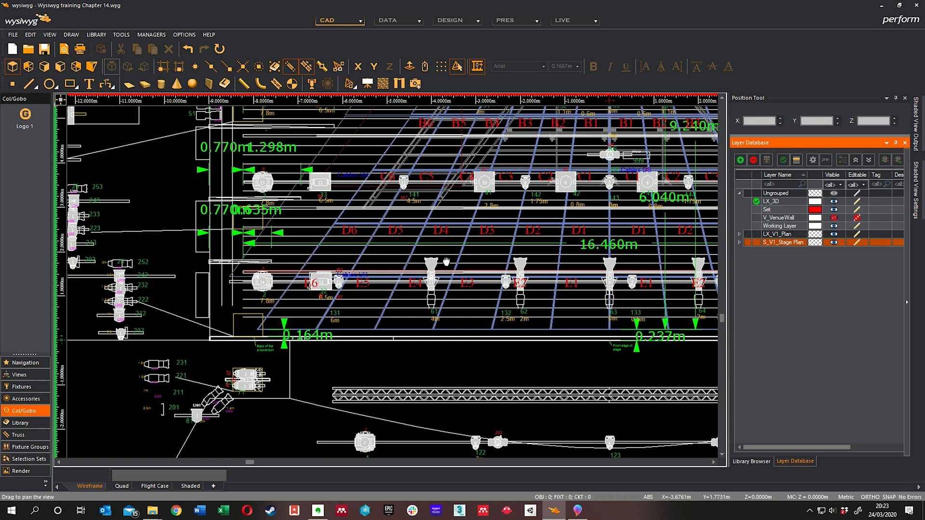
pyautogui.scroll(3, 447, 262)
pyautogui.click(437, 259)
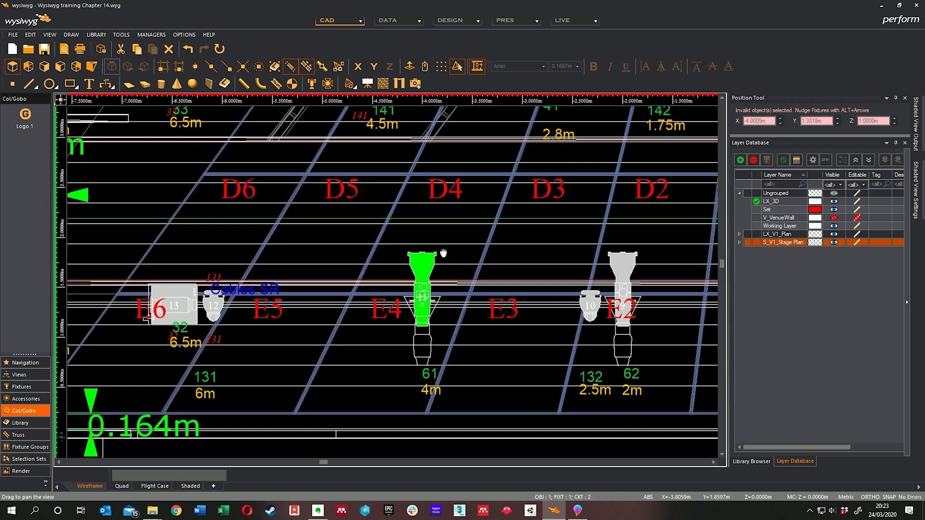
pyautogui.scroll(-5, 443, 254)
pyautogui.scroll(2, 444, 253)
pyautogui.scroll(2, 443, 254)
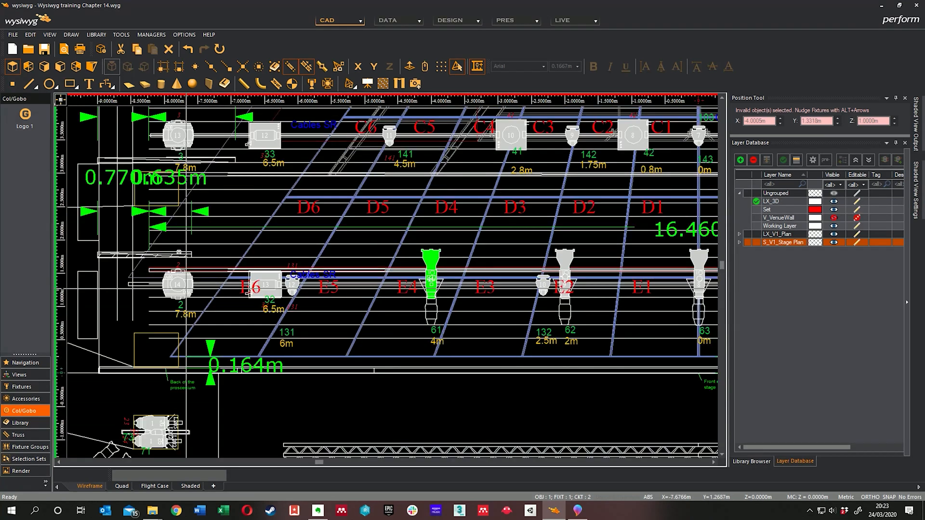
# Switch to an isometric 3D wireframe view and orbit and pan around the rig.
pyautogui.click(94, 69)
pyautogui.moveTo(326, 289); pyautogui.dragTo(402, 405, button='middle')
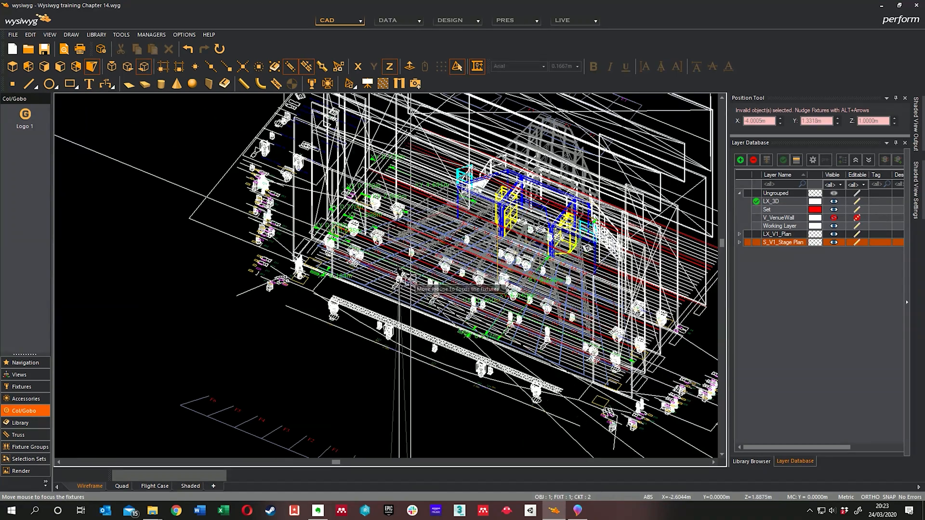
pyautogui.moveTo(405, 286); pyautogui.dragTo(376, 261, button='middle')
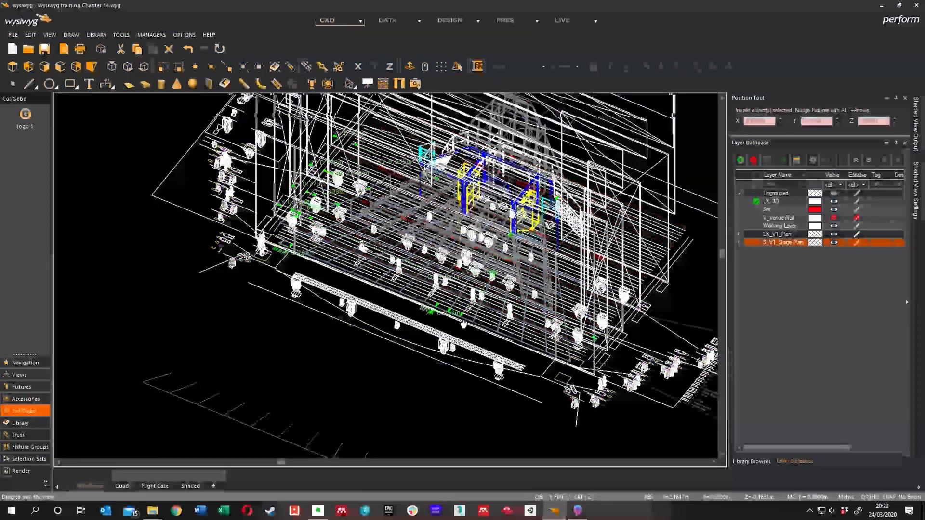
pyautogui.scroll(5, 400, 264)
pyautogui.scroll(2, 401, 264)
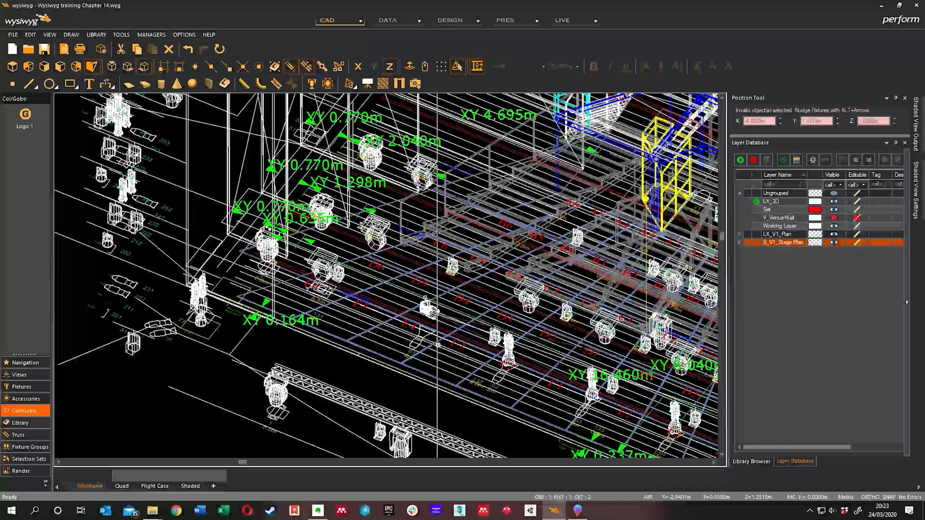
pyautogui.scroll(3, 437, 296)
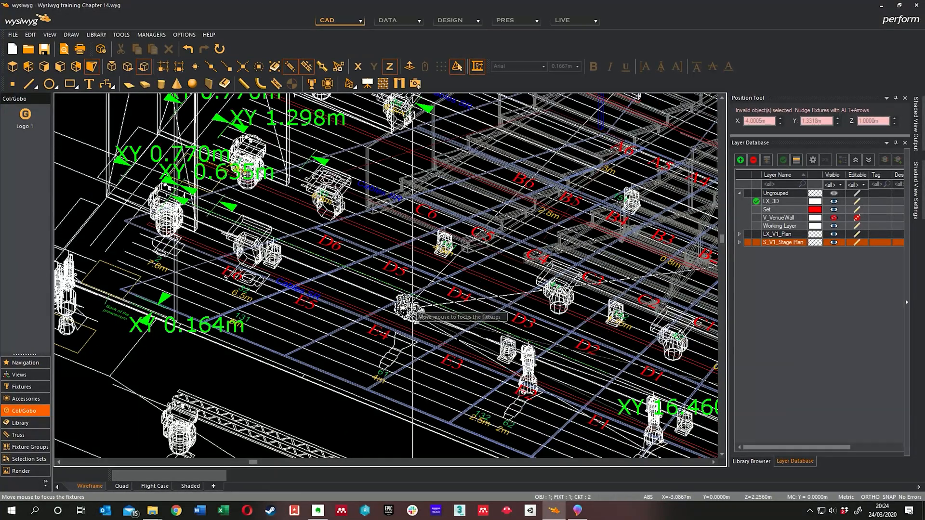
pyautogui.moveTo(361, 296)
pyautogui.mouseDown(button='middle')
pyautogui.moveTo(345, 289)
pyautogui.moveTo(319, 241)
pyautogui.mouseUp(button='middle')
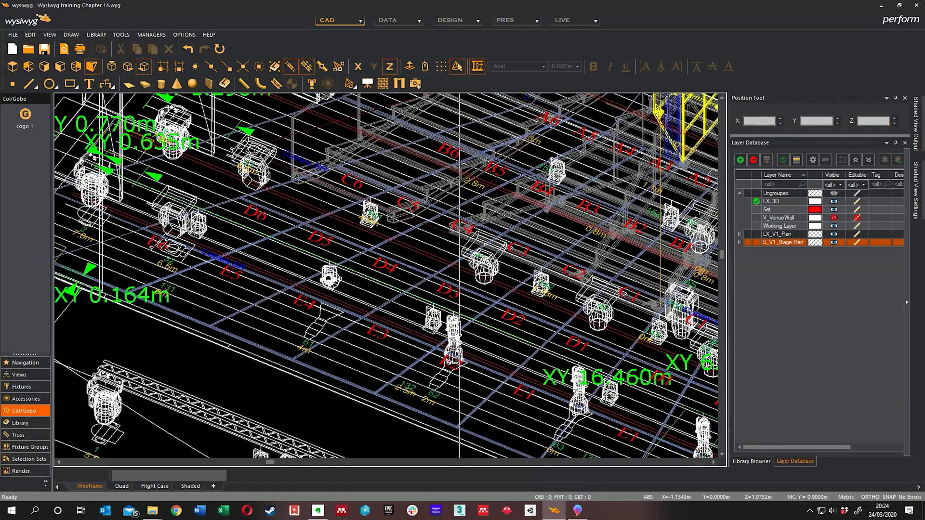
# Select the fixtures near pipes E4 and E2 to see their beams.
pyautogui.click(452, 358)
pyautogui.moveTo(457, 362); pyautogui.dragTo(417, 289, button='middle')
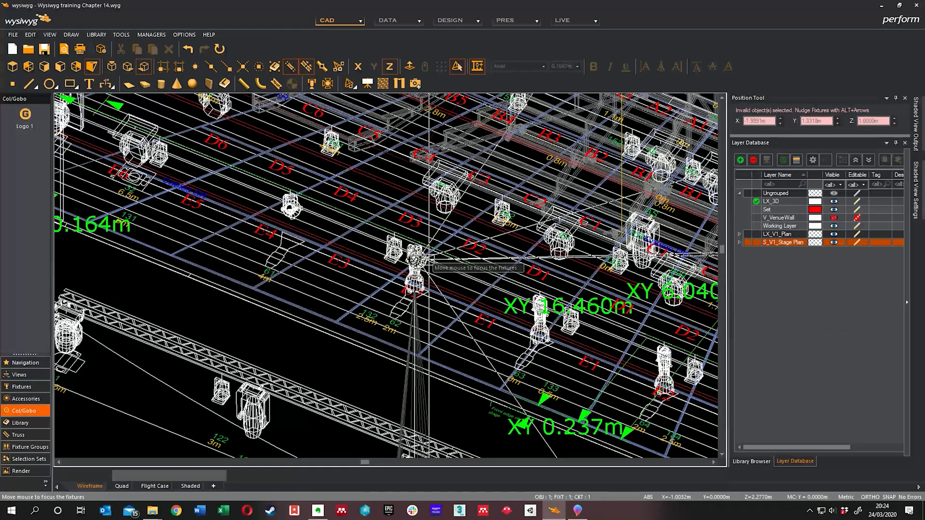
pyautogui.scroll(-2, 432, 266)
pyautogui.scroll(-3, 448, 289)
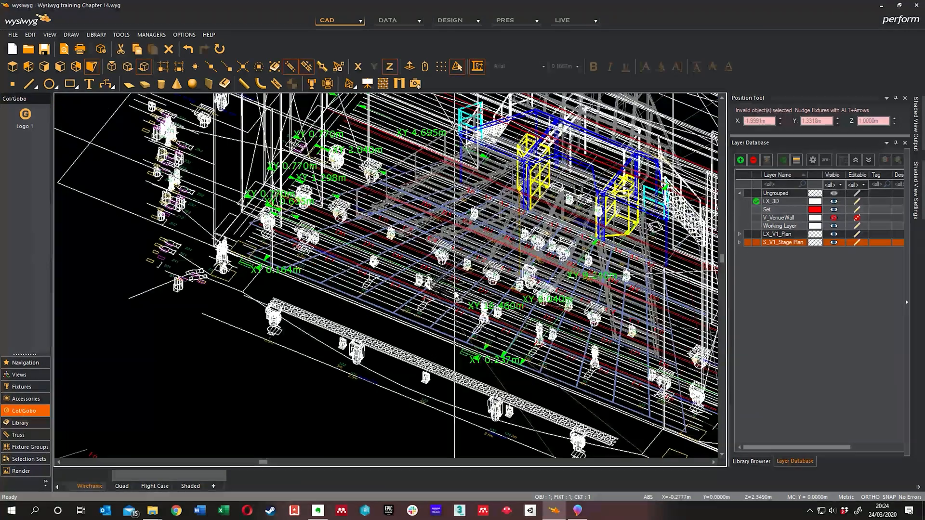
pyautogui.scroll(5, 457, 296)
pyautogui.scroll(1, 362, 253)
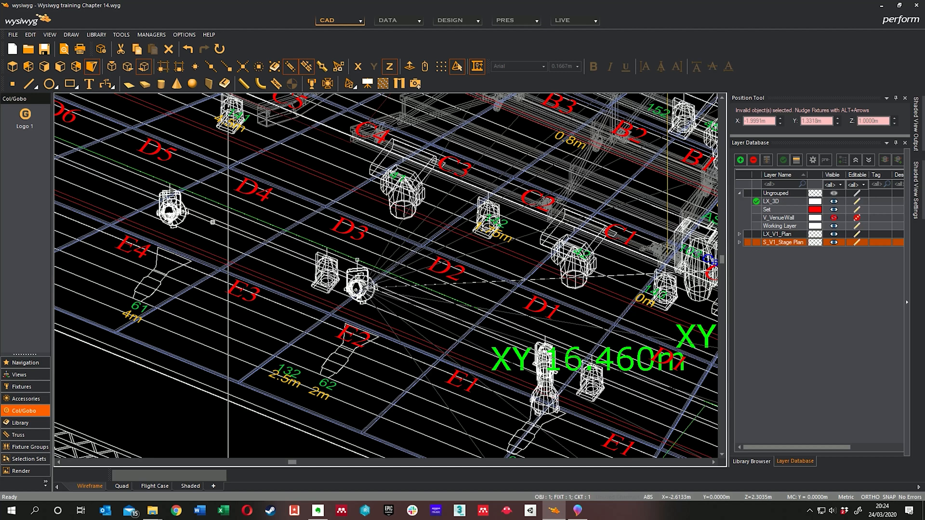
pyautogui.click(172, 209)
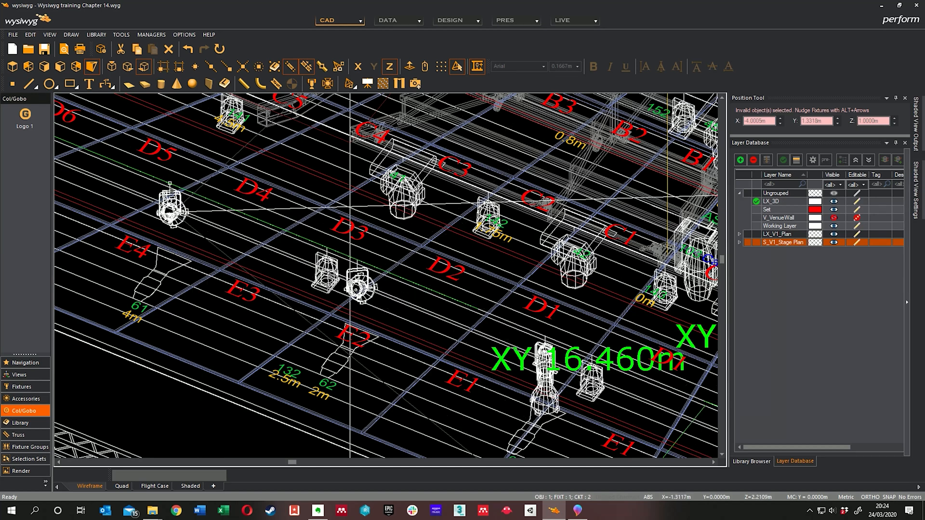
pyautogui.click(359, 289)
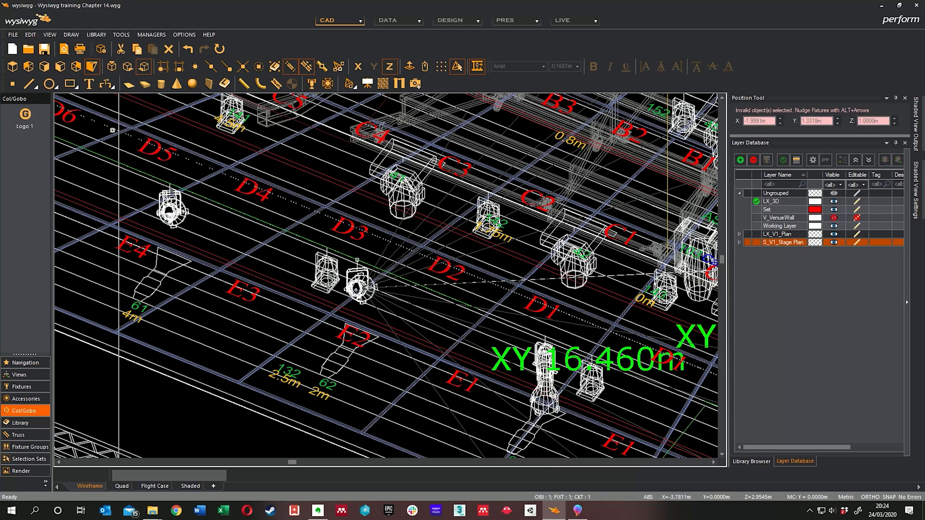
pyautogui.click(12, 67)
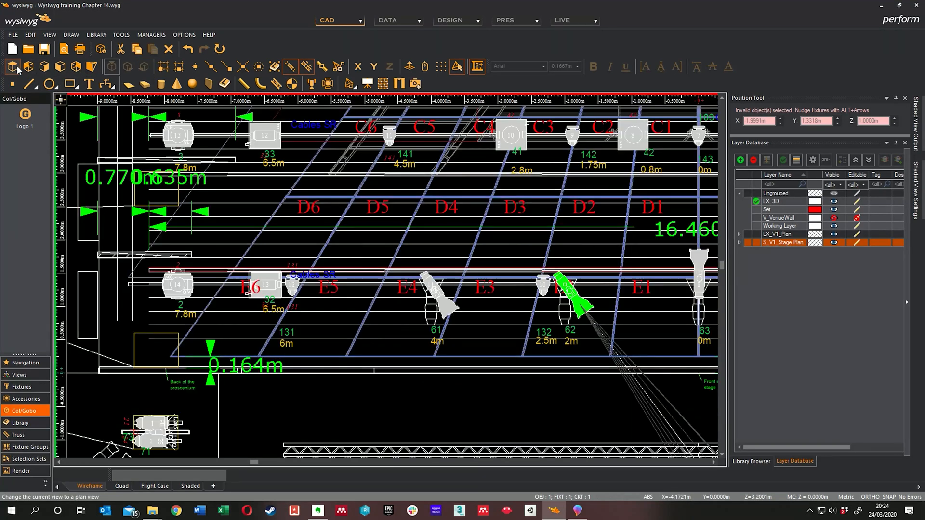
pyautogui.scroll(-2, 468, 286)
pyautogui.scroll(-2, 469, 286)
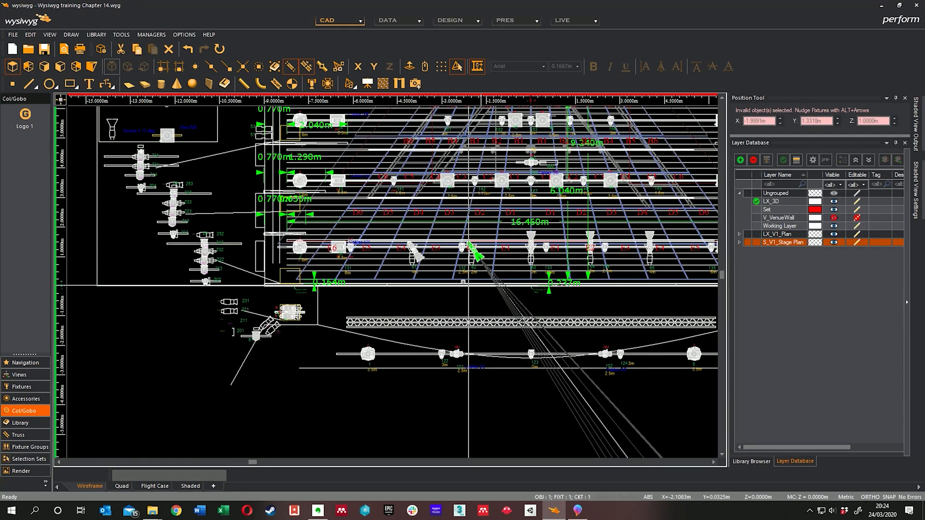
pyautogui.scroll(2, 468, 286)
pyautogui.scroll(2, 469, 285)
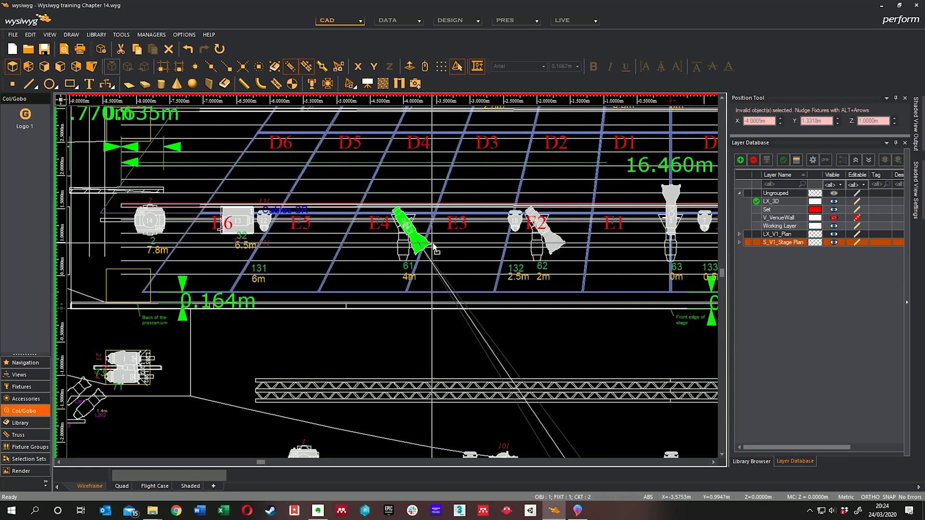
pyautogui.click(551, 240)
pyautogui.moveTo(538, 289); pyautogui.dragTo(511, 266, button='middle')
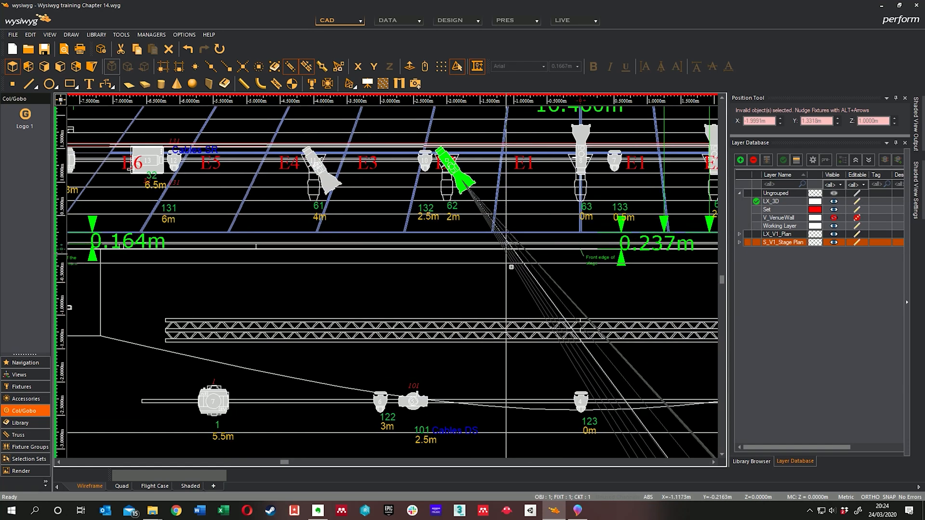
pyautogui.scroll(-3, 511, 267)
pyautogui.scroll(-2, 510, 267)
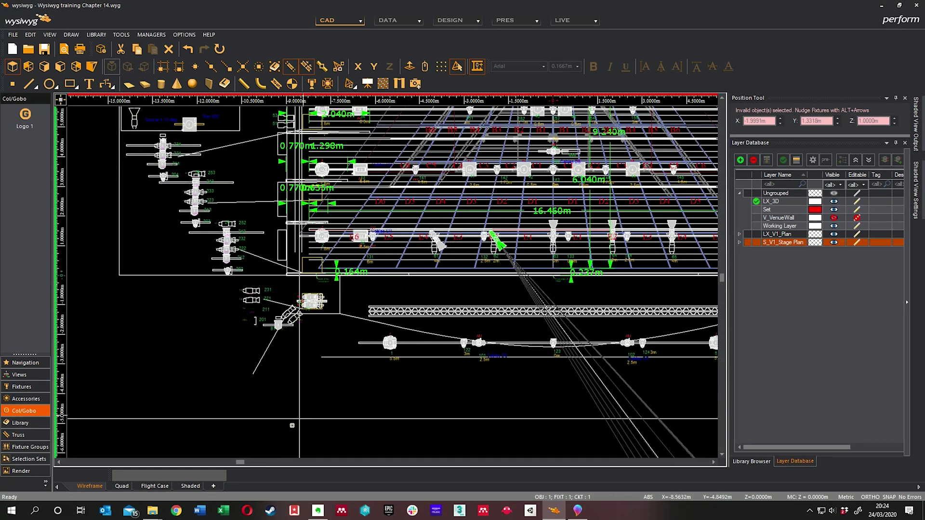
# Show the Quad four-view layout, select fixture 61 and re-aim it with the Focus tool.
pyautogui.click(120, 486)
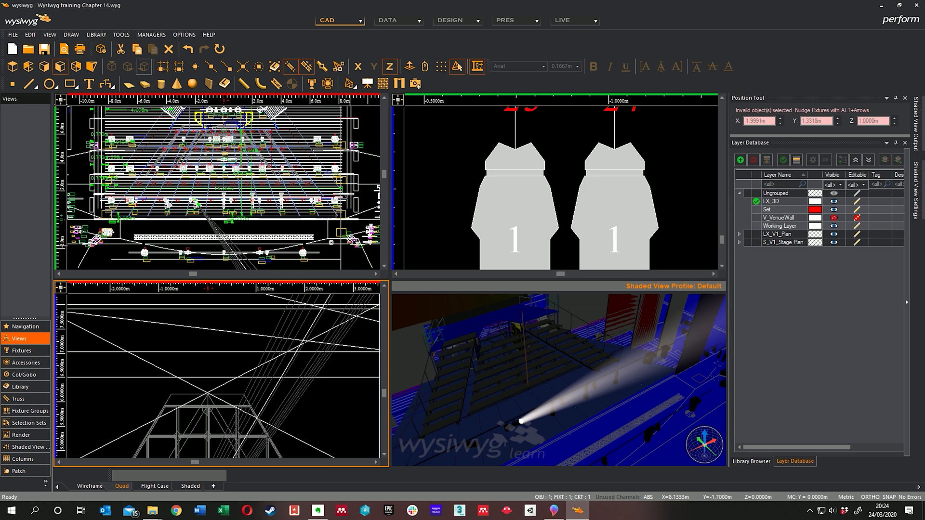
pyautogui.scroll(2, 195, 201)
pyautogui.scroll(2, 196, 201)
pyautogui.scroll(2, 195, 202)
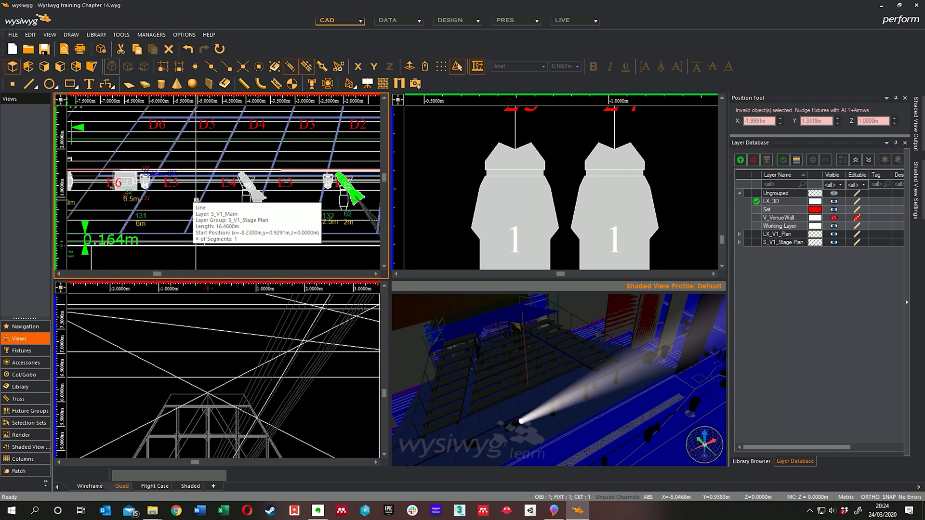
pyautogui.scroll(3, 246, 195)
pyautogui.click(250, 192)
pyautogui.scroll(-3, 280, 233)
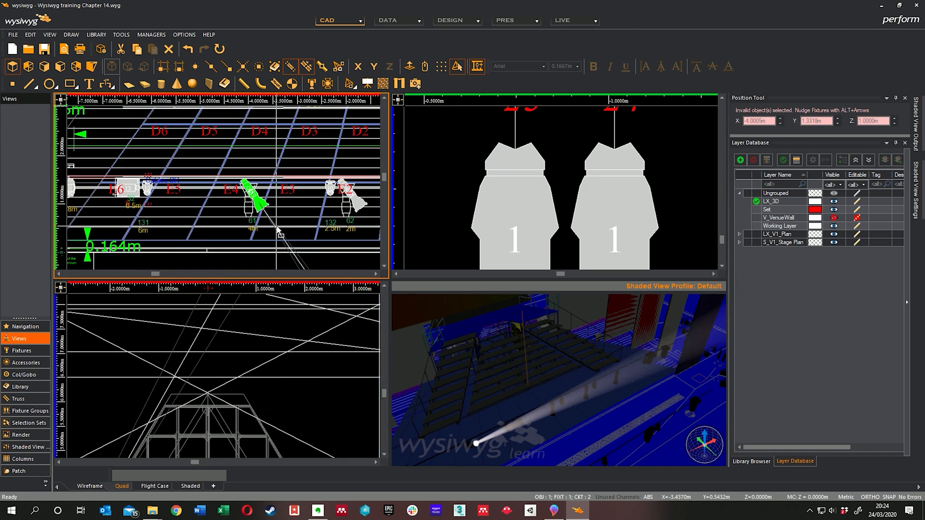
pyautogui.click(267, 184)
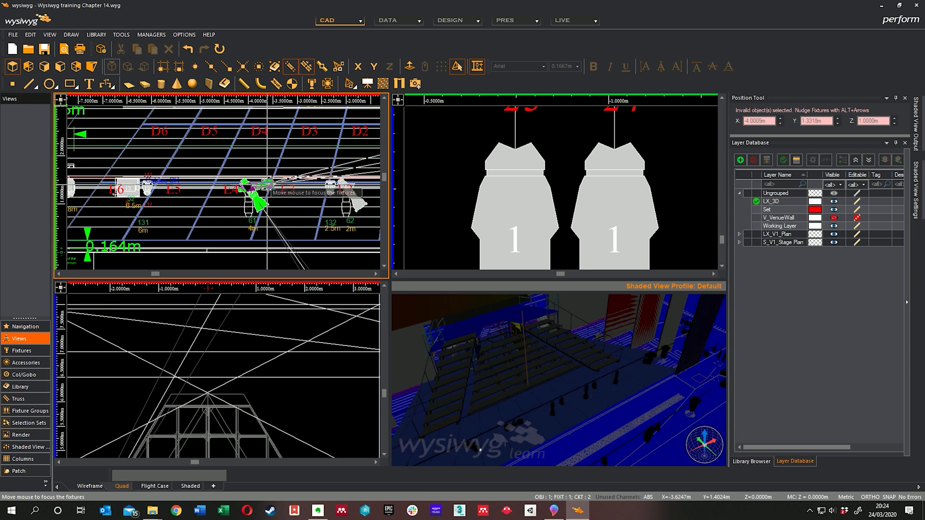
pyautogui.click(316, 166)
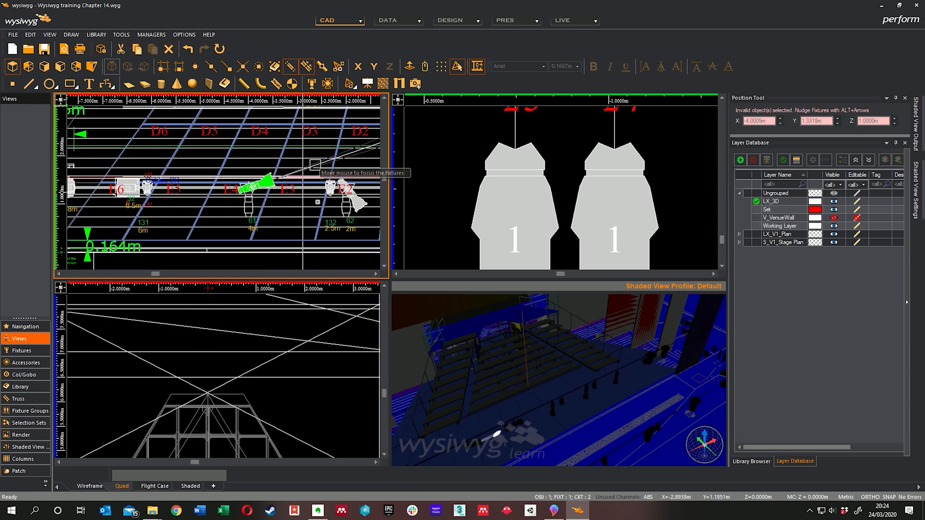
pyautogui.scroll(-2, 316, 168)
pyautogui.scroll(5, 283, 204)
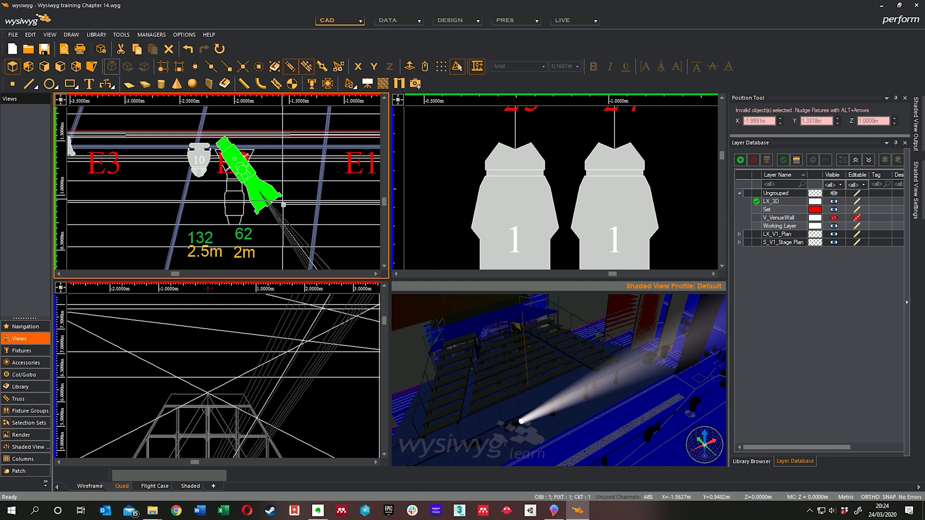
pyautogui.click(246, 156)
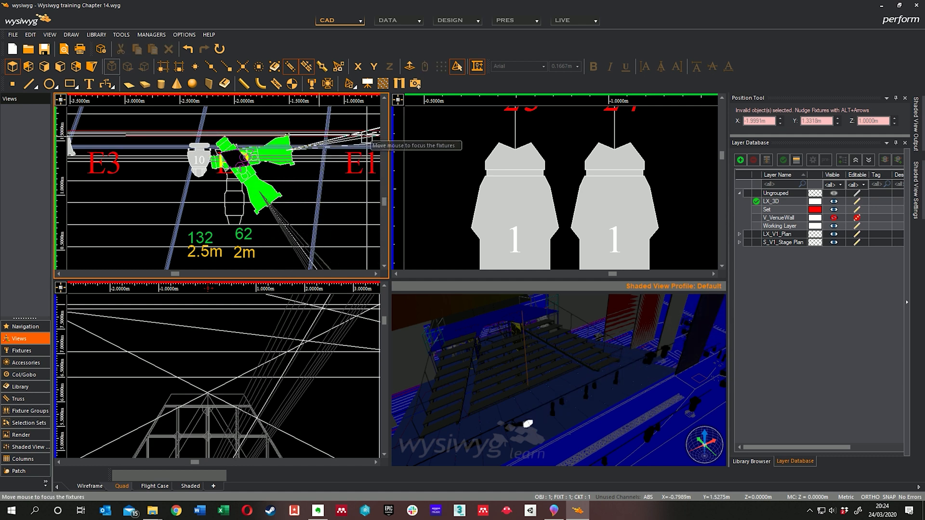
pyautogui.moveTo(290, 190); pyautogui.dragTo(250, 190, button='middle')
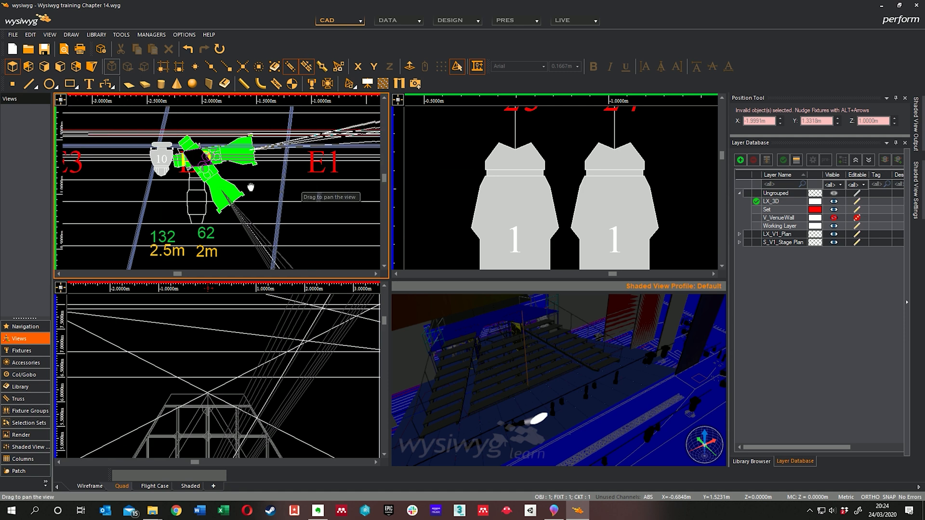
pyautogui.scroll(-2, 251, 188)
pyautogui.scroll(-2, 251, 189)
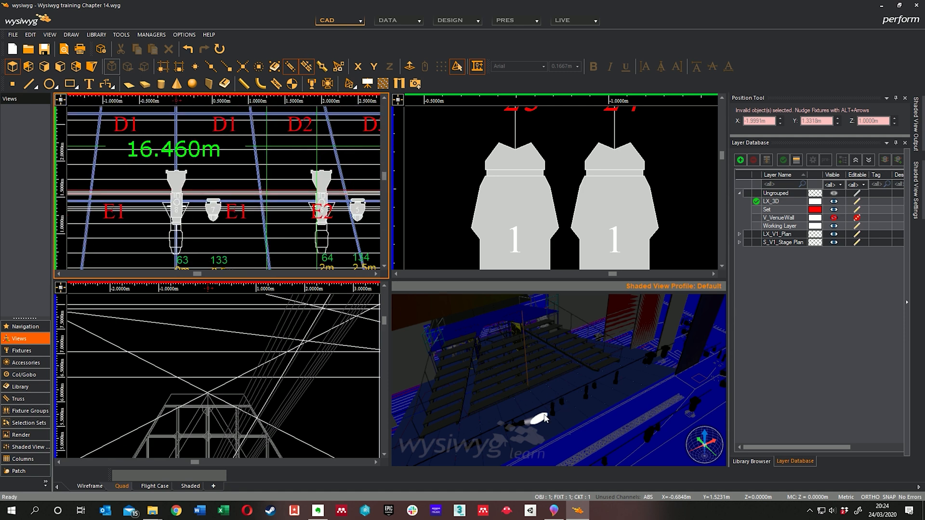
# Re-aim the selected fixtures onto the stage while orbiting the shaded view along the beam and seating.
pyautogui.moveTo(543, 420); pyautogui.dragTo(525, 422, button='middle')
pyautogui.moveTo(217, 181); pyautogui.dragTo(261, 159, button='middle')
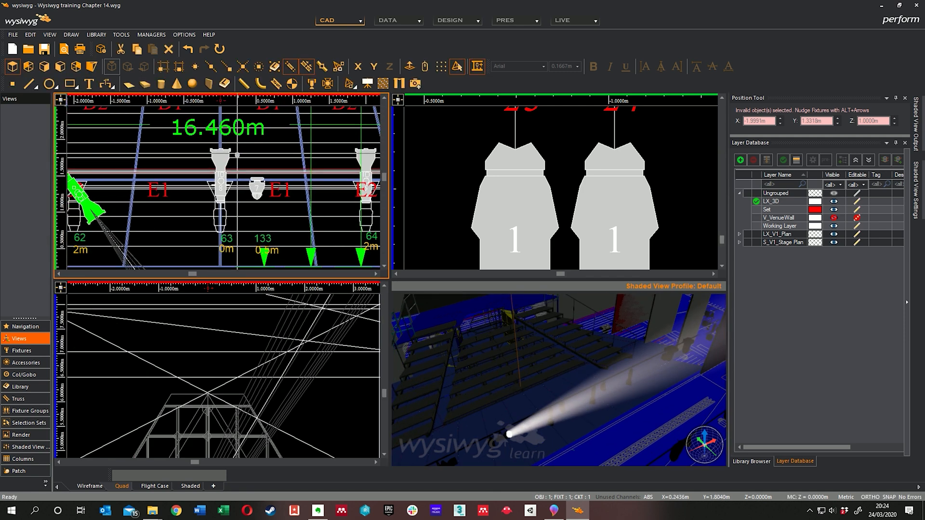
pyautogui.scroll(-3, 236, 156)
pyautogui.click(212, 166)
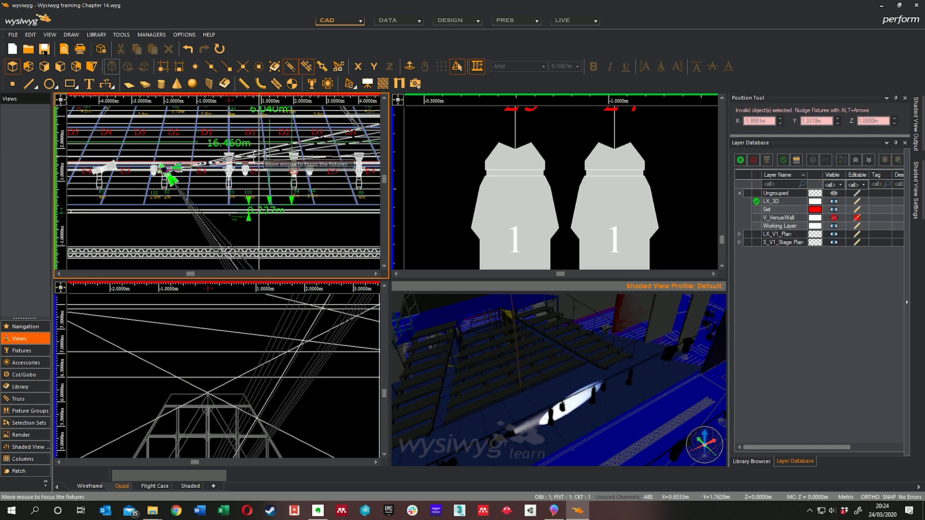
pyautogui.click(260, 159)
pyautogui.scroll(3, 549, 372)
pyautogui.moveTo(548, 405)
pyautogui.mouseDown(button='middle')
pyautogui.moveTo(549, 371)
pyautogui.moveTo(579, 329)
pyautogui.moveTo(572, 347)
pyautogui.moveTo(588, 363)
pyautogui.moveTo(694, 387)
pyautogui.moveTo(633, 368)
pyautogui.moveTo(644, 364)
pyautogui.mouseUp(button='middle')
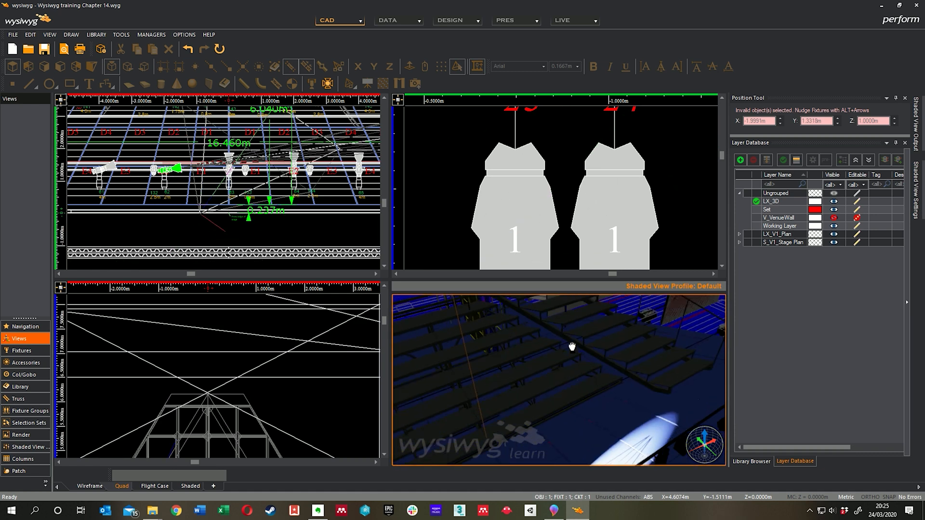
pyautogui.scroll(2, 588, 363)
pyautogui.scroll(1, 643, 353)
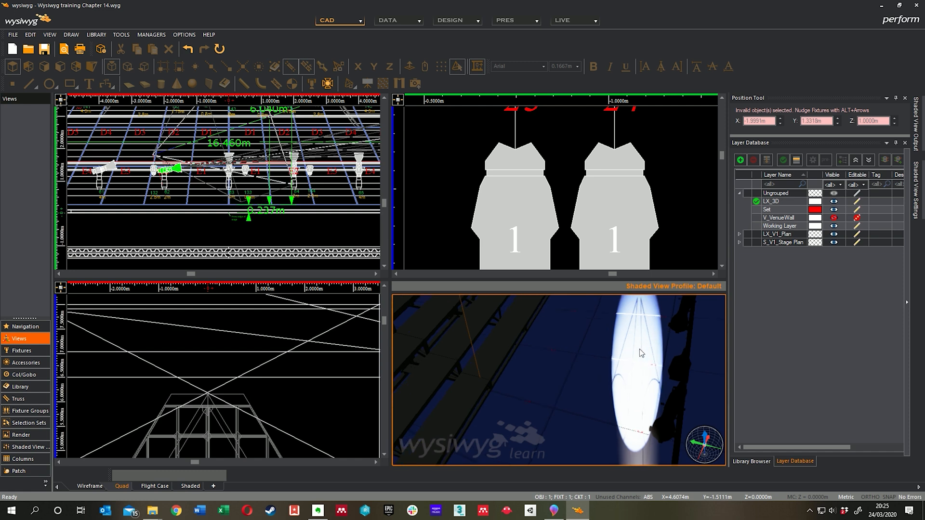
pyautogui.moveTo(652, 350)
pyautogui.mouseDown(button='middle')
pyautogui.moveTo(506, 361)
pyautogui.moveTo(542, 347)
pyautogui.mouseUp(button='middle')
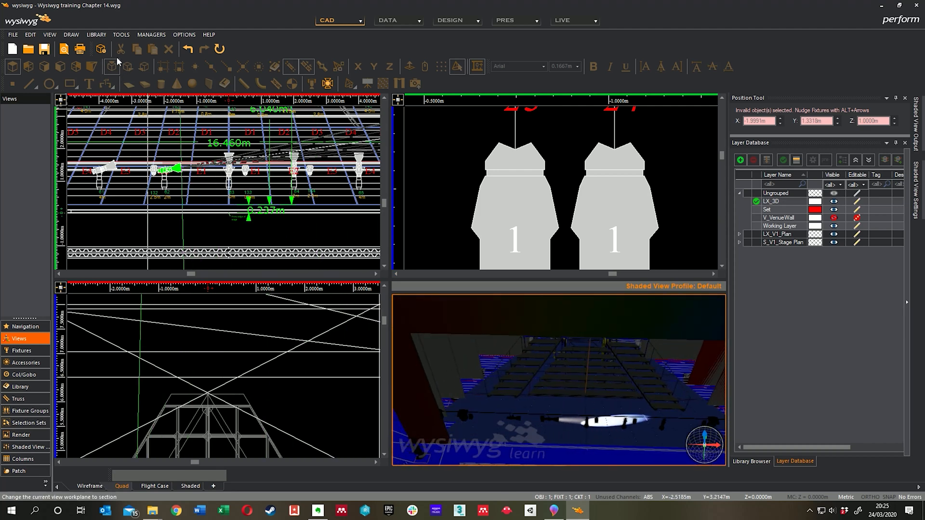
pyautogui.click(96, 34)
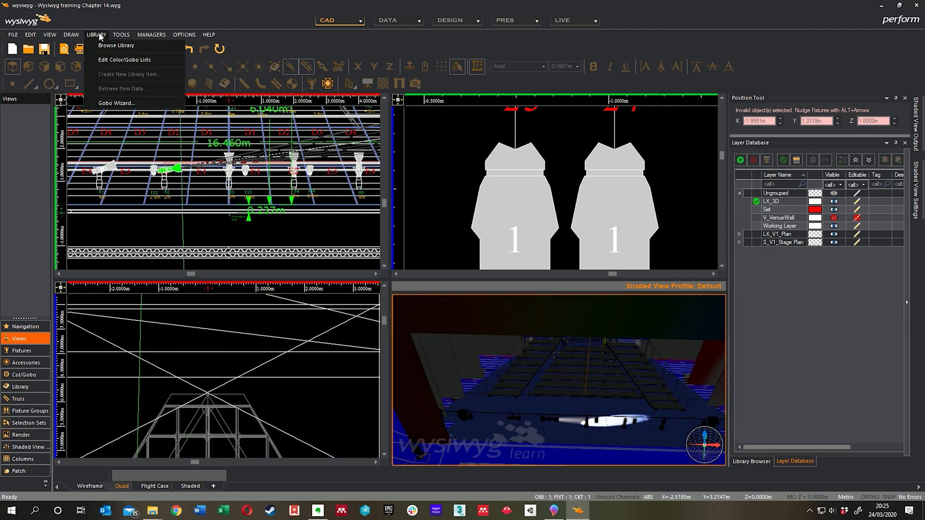
# Add a new custom colour/gobo list named Test with 6 slots from the Edit Color/Gobo Lists editor.
pyautogui.click(131, 60)
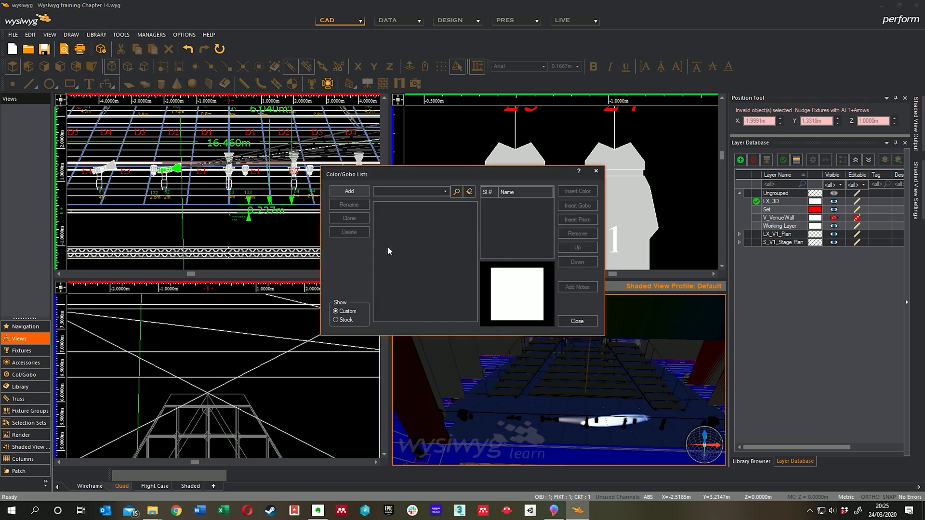
pyautogui.click(353, 191)
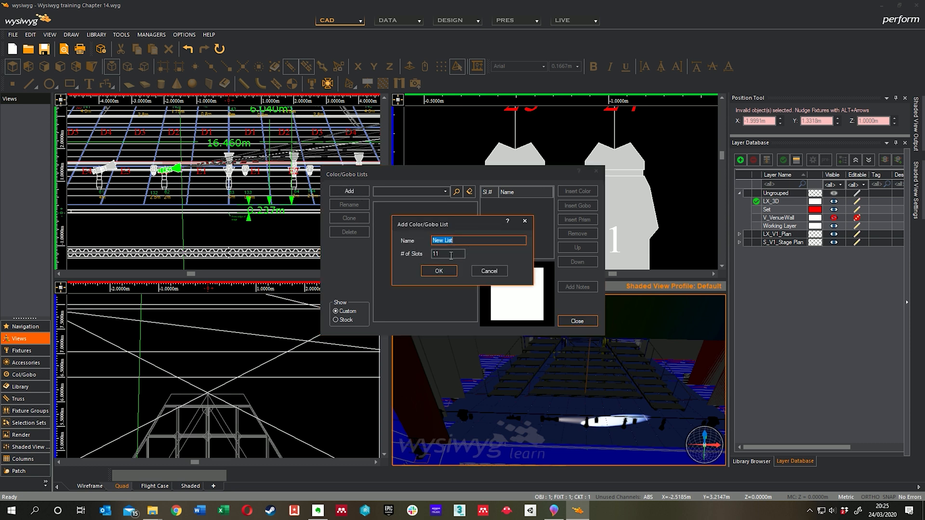
pyautogui.moveTo(450, 254)
pyautogui.mouseDown()
pyautogui.moveTo(431, 254)
pyautogui.moveTo(420, 239)
pyautogui.mouseUp()
pyautogui.write('Test')
pyautogui.click(439, 271)
# Insert the custom Logo gobo into slot 1 of the Test list, leaving slots 2–6 open.
pyautogui.click(516, 210)
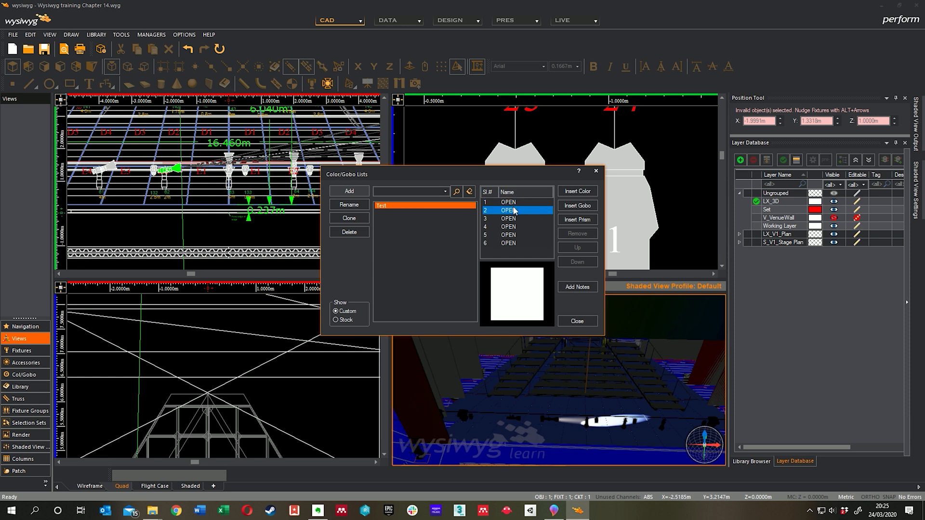
pyautogui.click(519, 203)
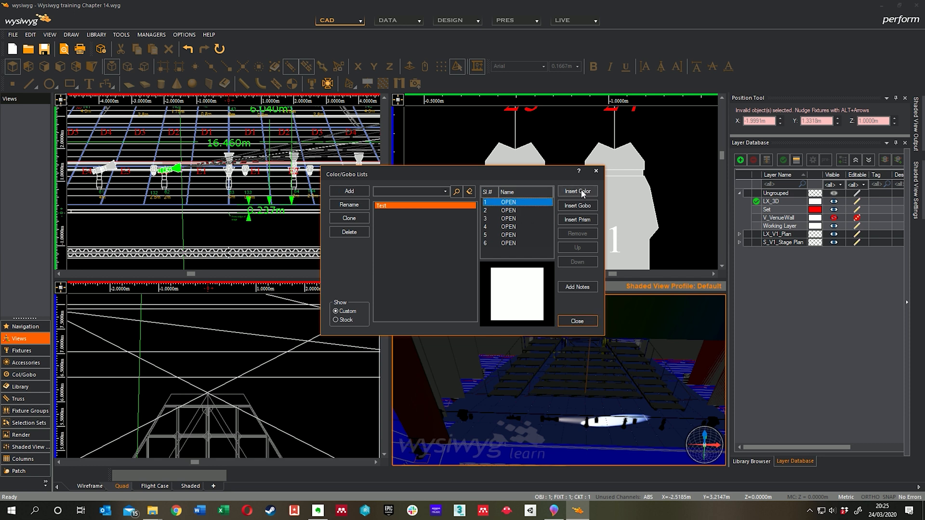
pyautogui.click(577, 205)
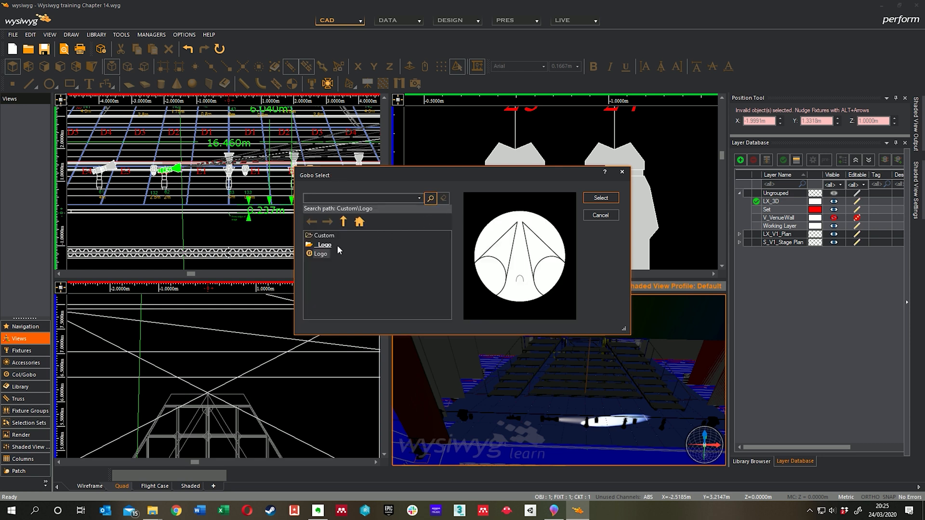
pyautogui.click(321, 254)
pyautogui.click(600, 198)
pyautogui.click(516, 206)
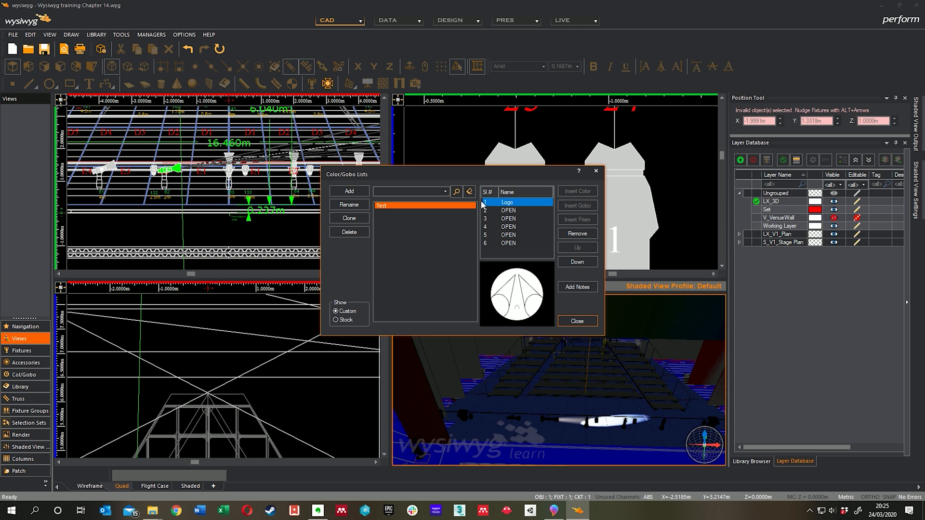
pyautogui.click(504, 246)
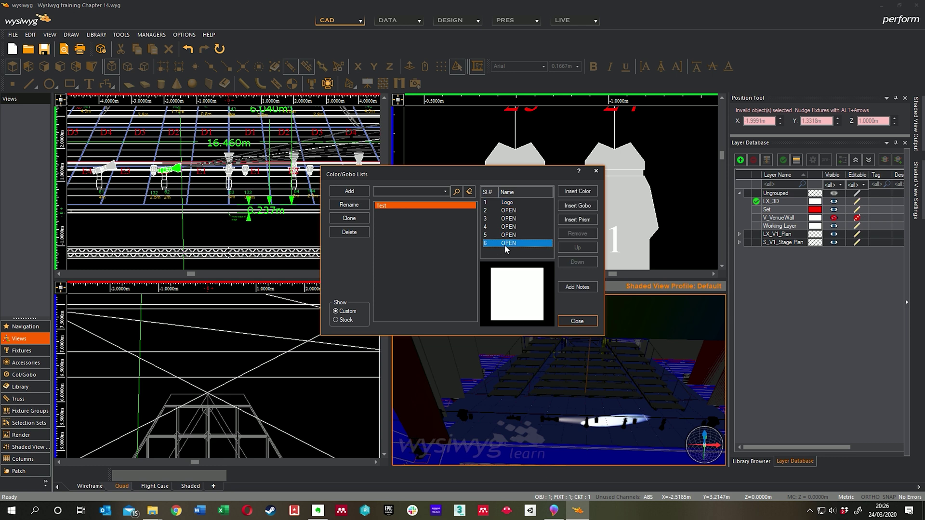
pyautogui.click(514, 203)
pyautogui.click(515, 211)
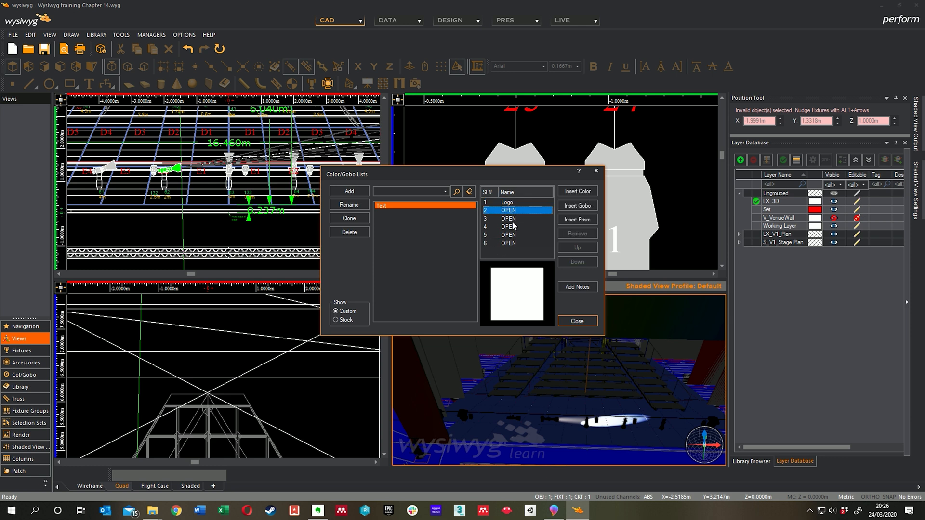
pyautogui.click(519, 204)
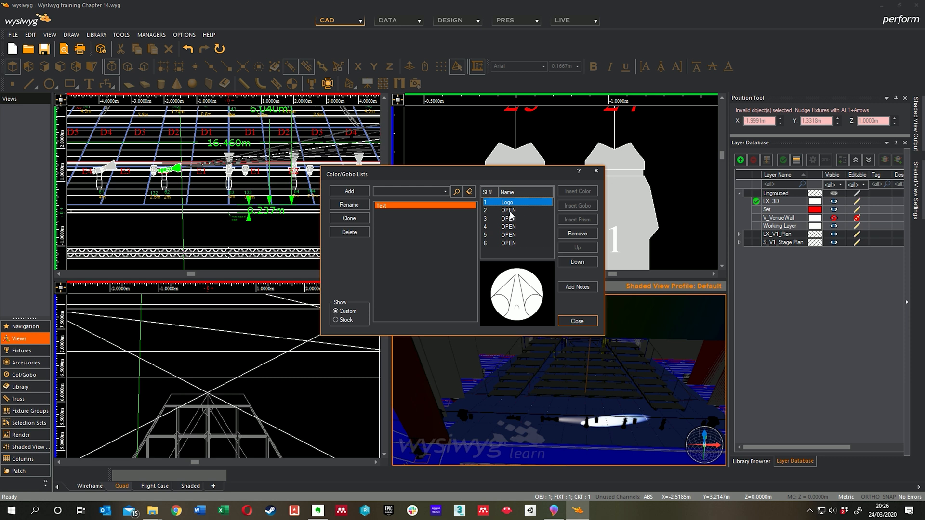
pyautogui.click(511, 211)
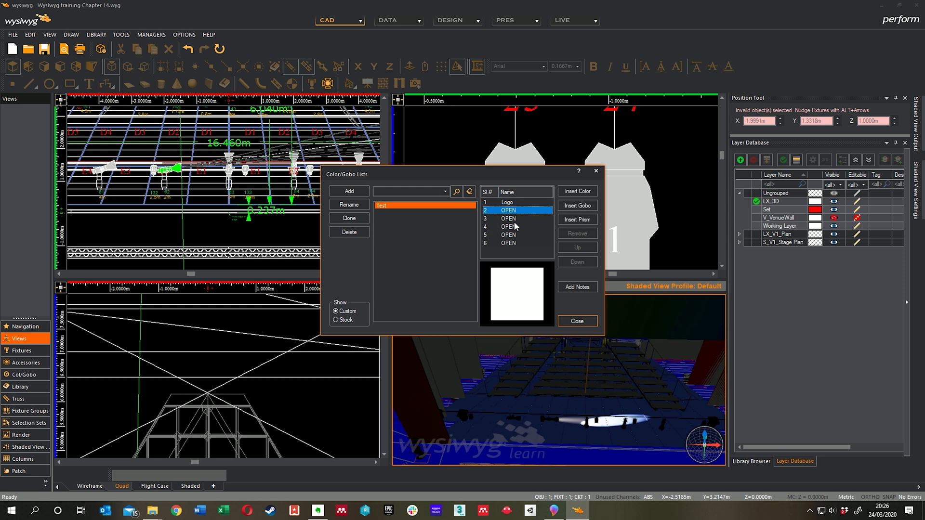
pyautogui.click(516, 220)
pyautogui.click(517, 204)
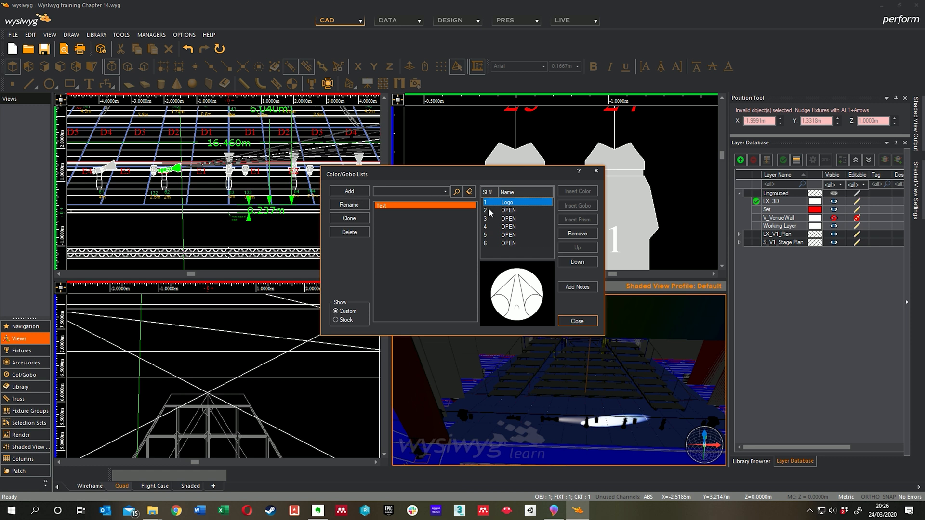
pyautogui.press('Return')
pyautogui.write('16')
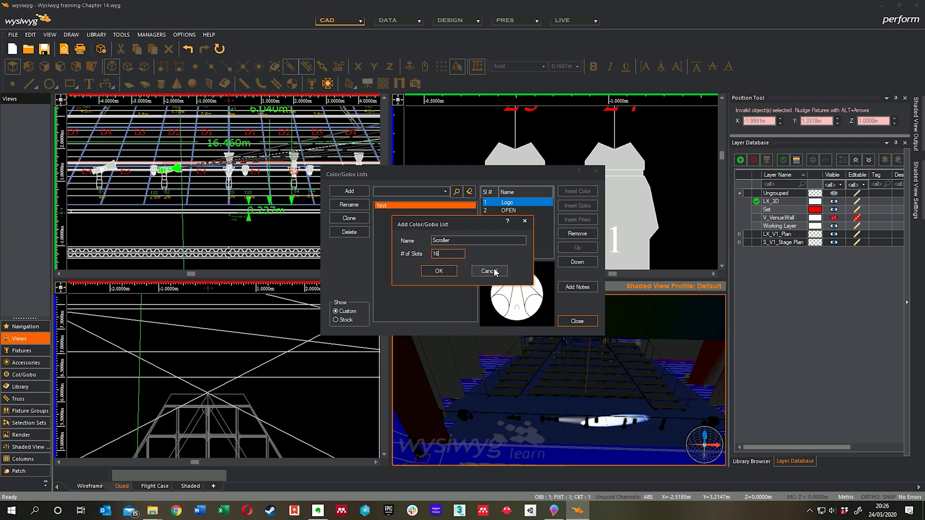
# Confirm the new Scroller list and fill slot 1 with RoscoLux R1 Light Bastard Amber.
pyautogui.click(439, 271)
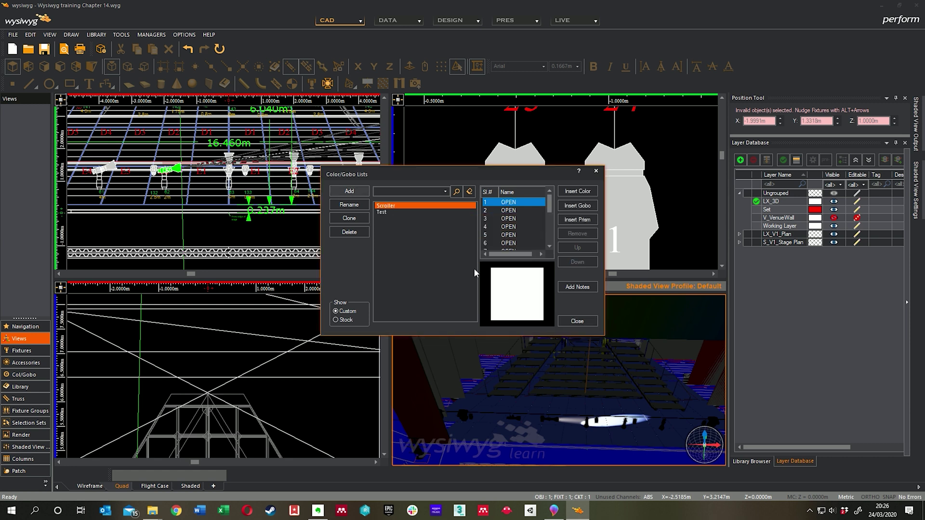
pyautogui.click(577, 191)
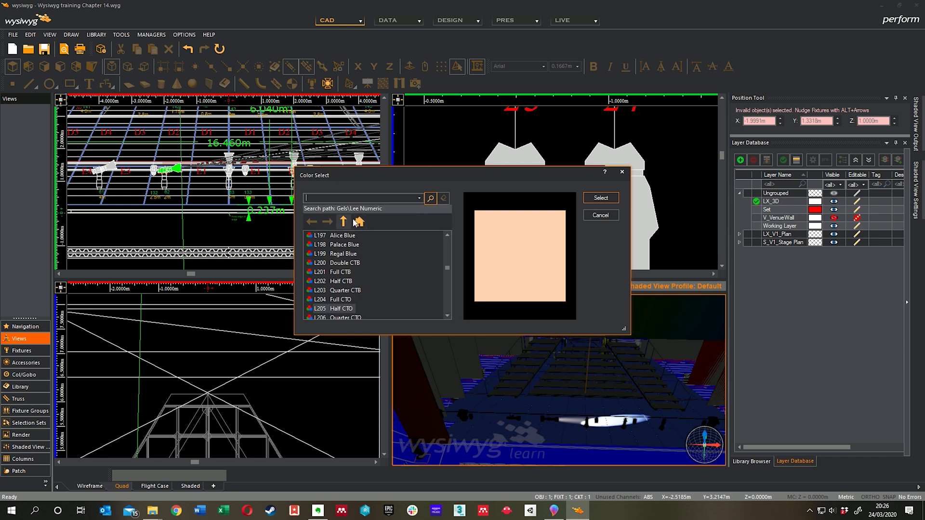
pyautogui.click(359, 221)
pyautogui.doubleClick(321, 239)
pyautogui.scroll(-3, 337, 280)
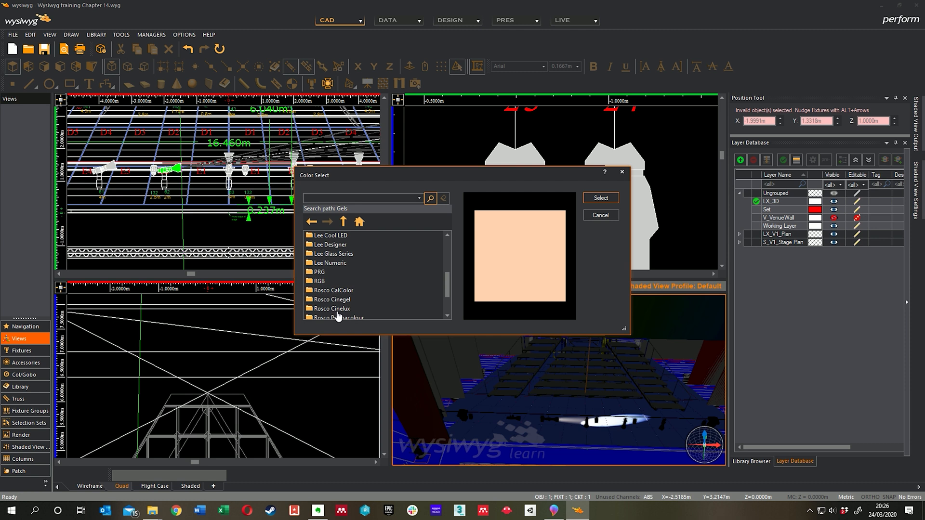
pyautogui.scroll(-1, 338, 292)
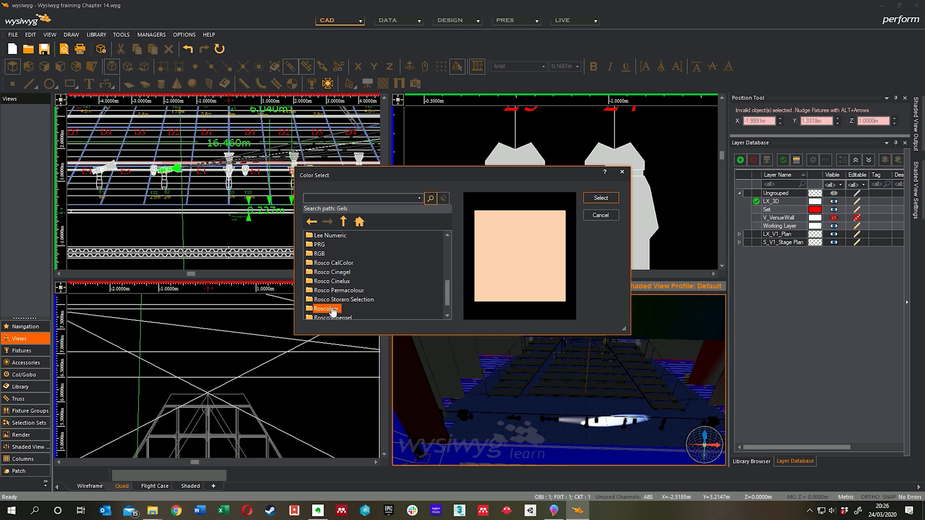
pyautogui.doubleClick(327, 309)
pyautogui.click(344, 255)
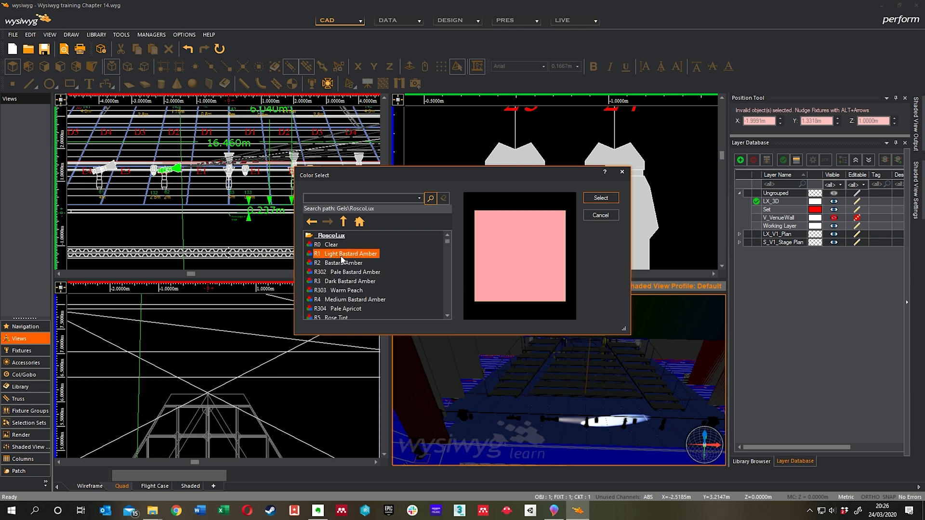
pyautogui.click(601, 198)
# Fill slot 2 of the Scroller list with RoscoLux R26 Light Red.
pyautogui.click(513, 210)
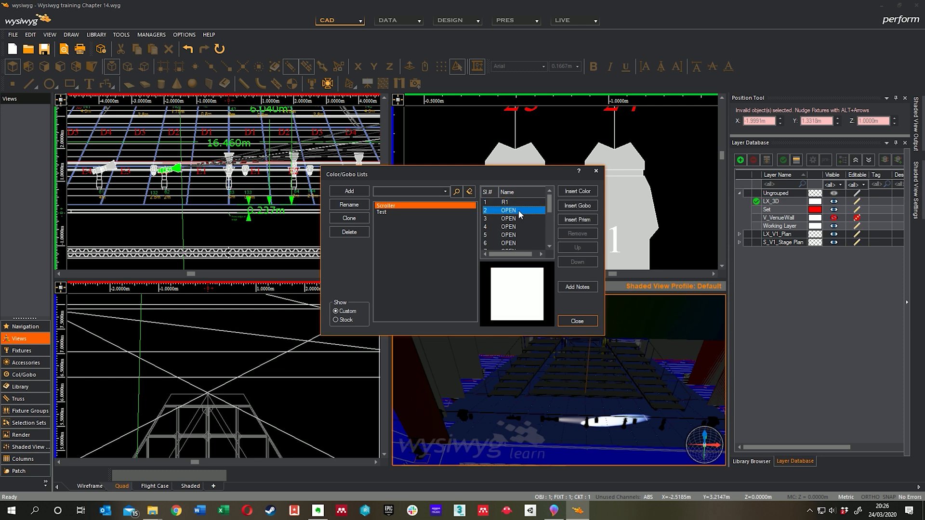
pyautogui.click(578, 206)
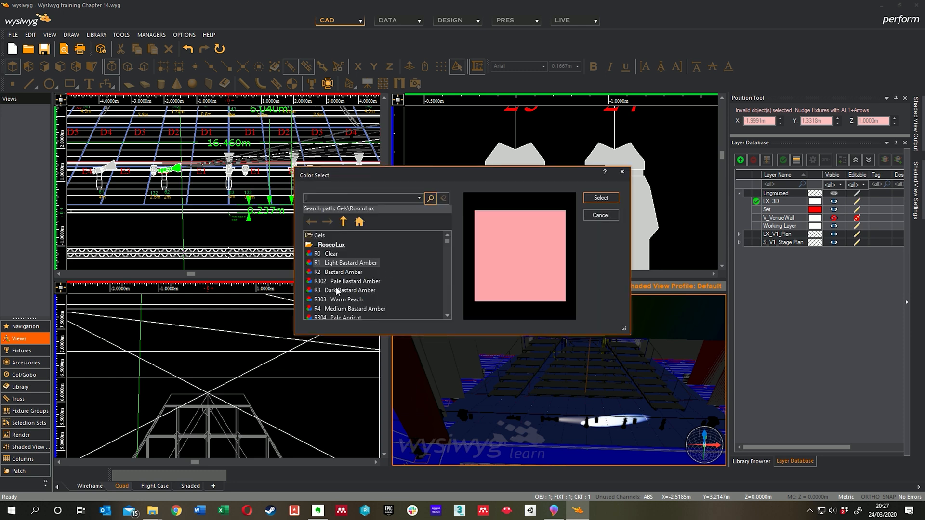
pyautogui.scroll(-5, 337, 291)
pyautogui.click(335, 280)
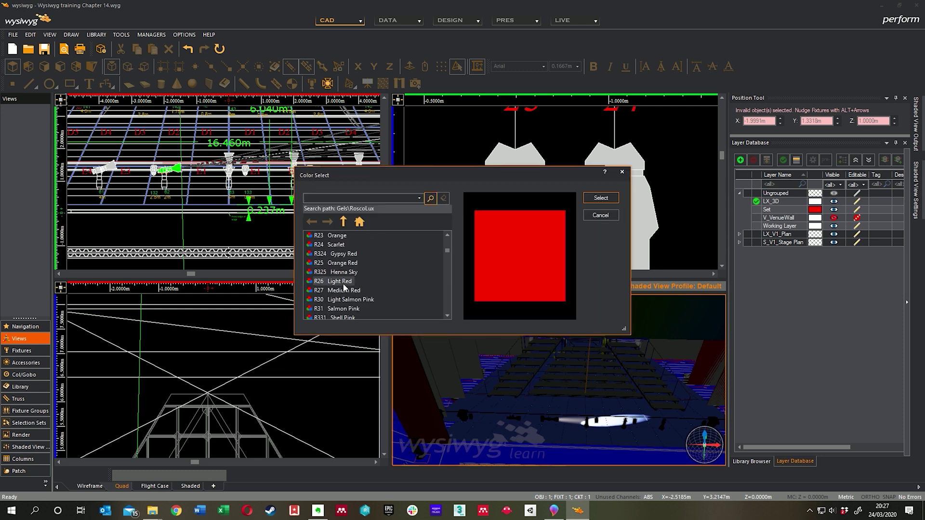
pyautogui.click(601, 198)
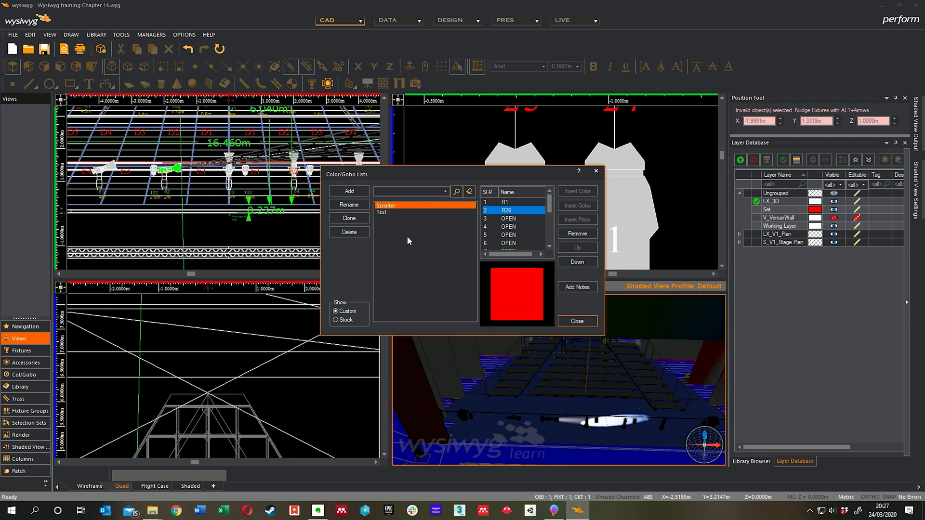
# Filter the stock lists by 'mac 500' and browse the Mac 500 Colours, Gobos and NT gobo lists.
pyautogui.press('Up')
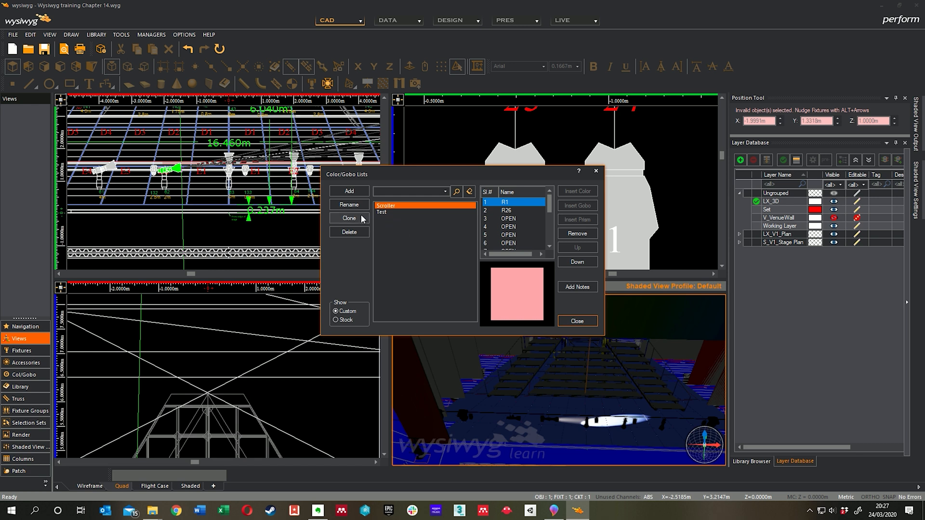
pyautogui.click(347, 321)
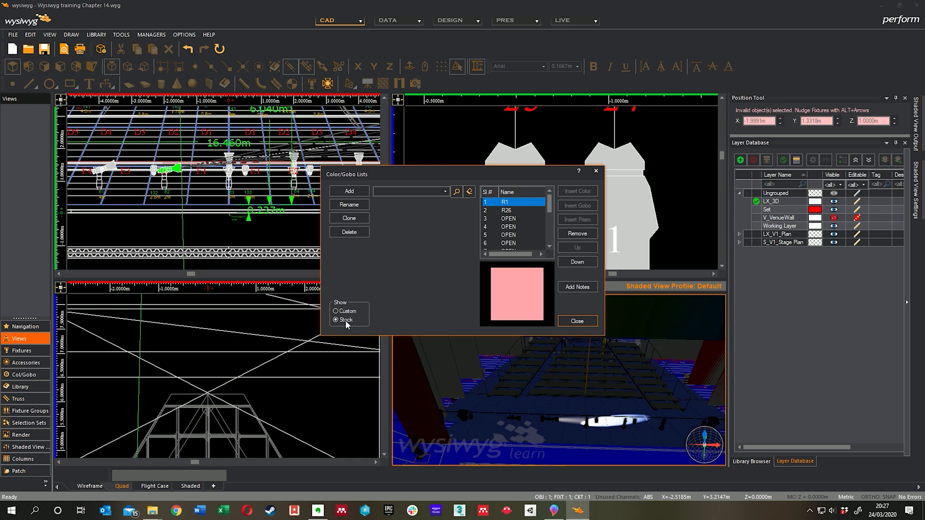
pyautogui.moveTo(473, 214); pyautogui.dragTo(475, 299)
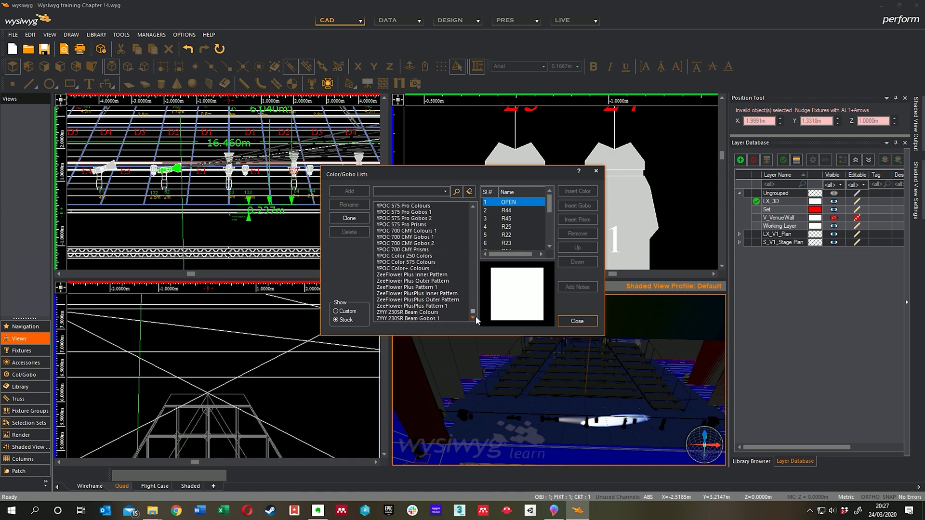
pyautogui.moveTo(474, 299); pyautogui.dragTo(473, 206)
pyautogui.write('mac 500')
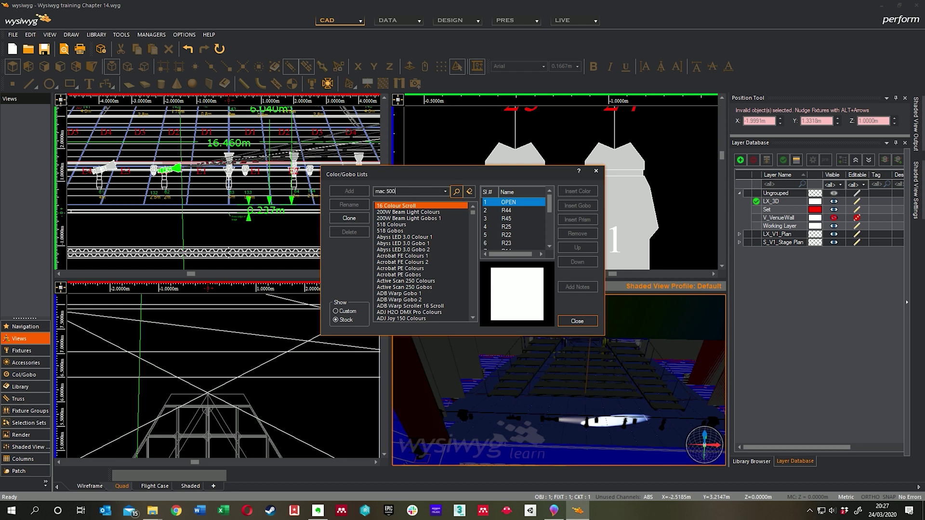
pyautogui.press('Return')
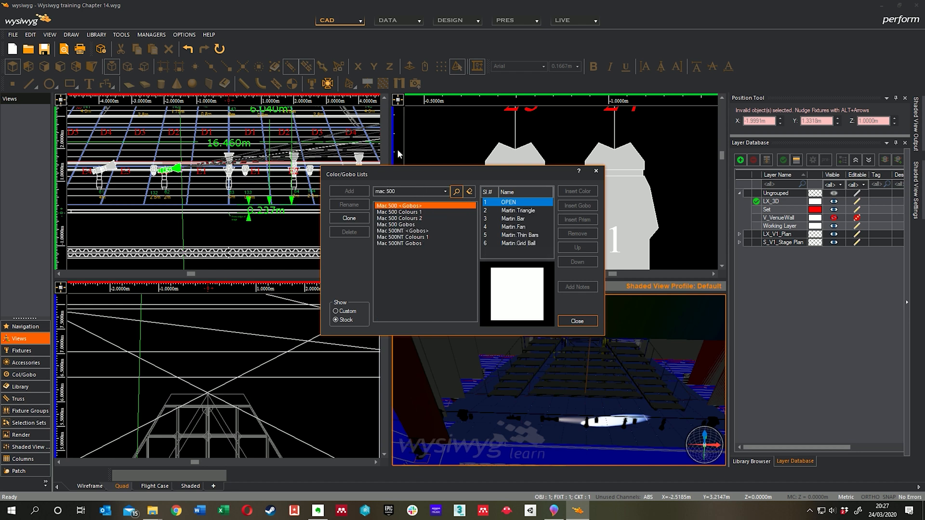
pyautogui.click(430, 211)
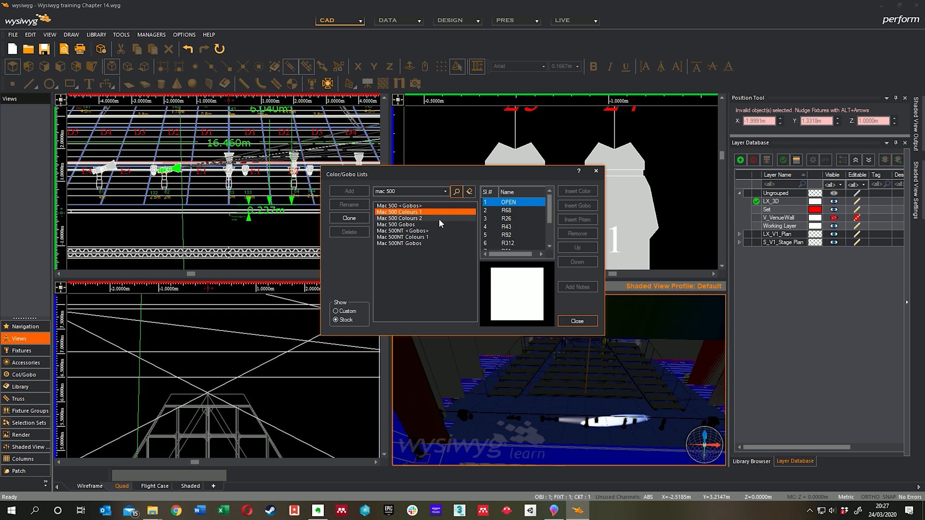
pyautogui.click(436, 218)
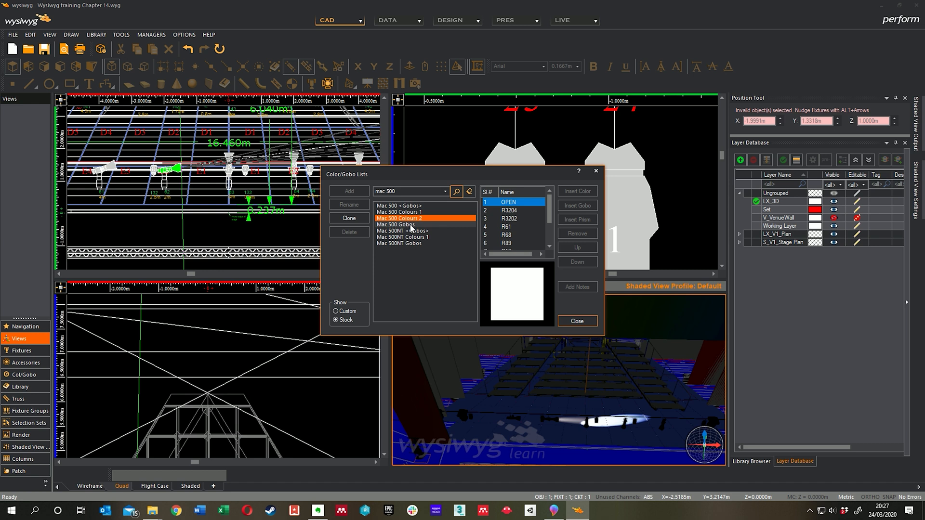
pyautogui.click(412, 225)
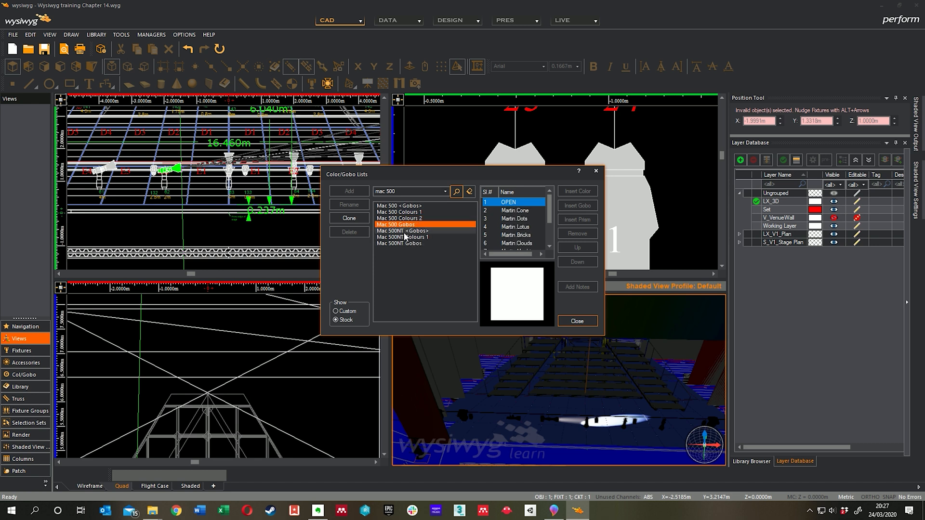
pyautogui.click(407, 207)
pyautogui.click(409, 231)
pyautogui.click(409, 237)
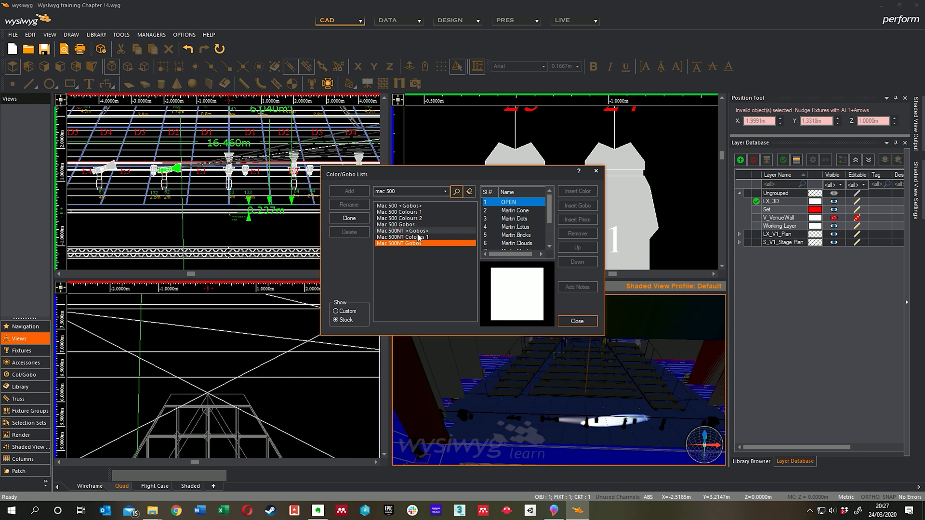
# Compare the stock Mac 500 Gobos list against the Mac 500 <Gobos> wheel, ending on the wheel list.
pyautogui.click(404, 231)
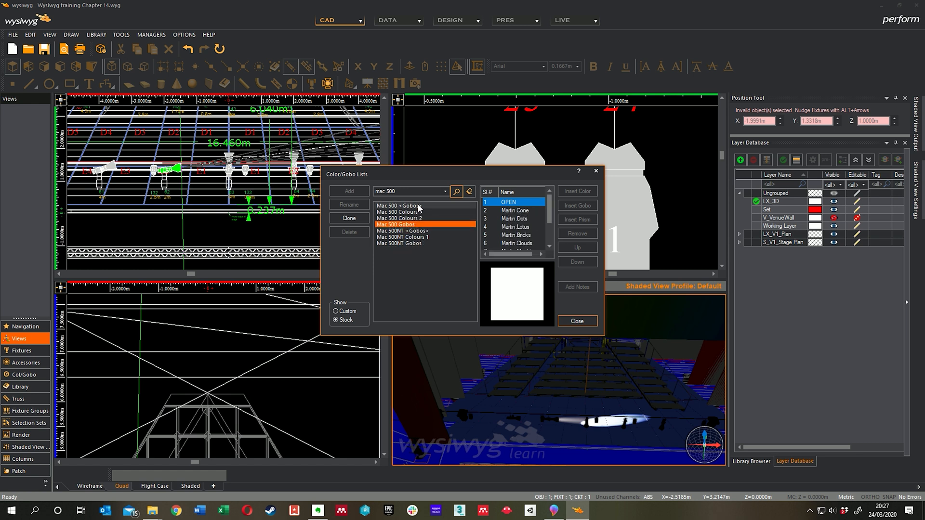
pyautogui.click(420, 206)
pyautogui.click(416, 225)
pyautogui.click(420, 206)
pyautogui.click(418, 219)
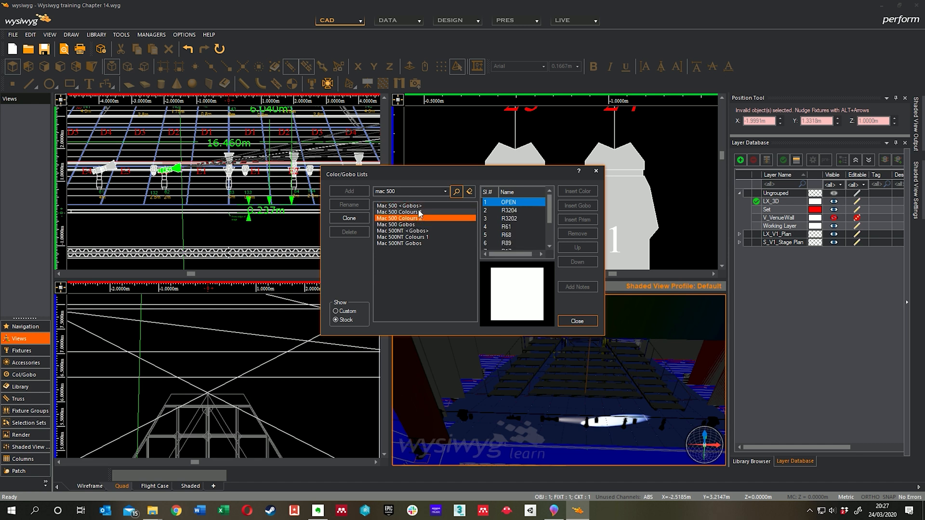
pyautogui.click(418, 207)
pyautogui.click(417, 224)
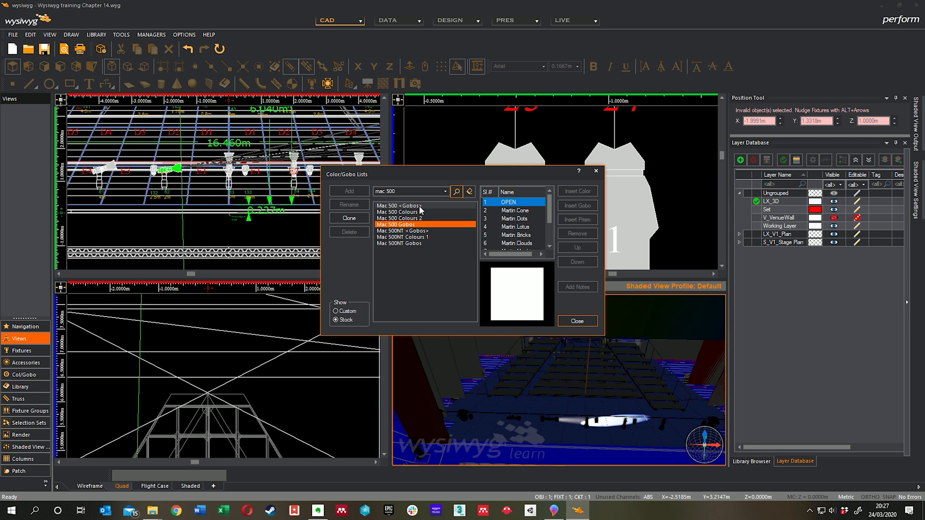
pyautogui.click(419, 206)
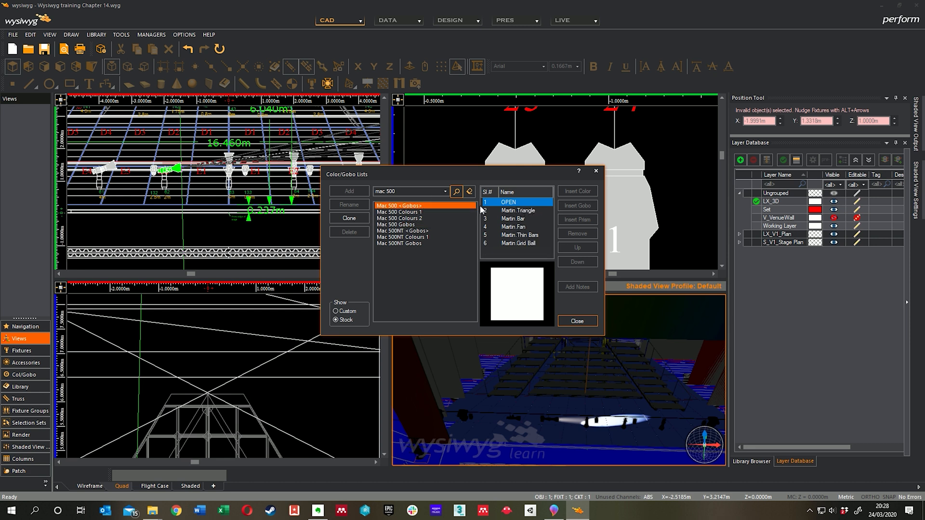
pyautogui.click(410, 224)
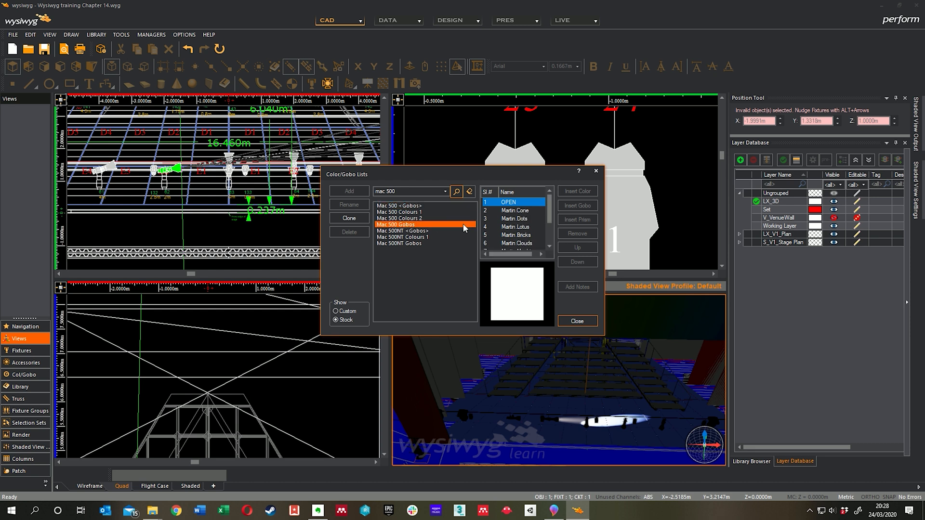
pyautogui.moveTo(551, 209); pyautogui.dragTo(551, 210)
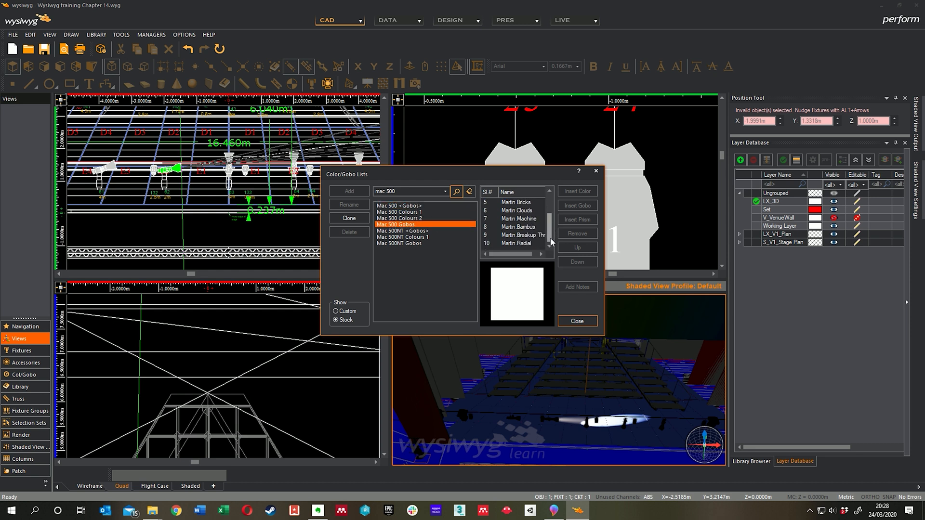
pyautogui.click(405, 205)
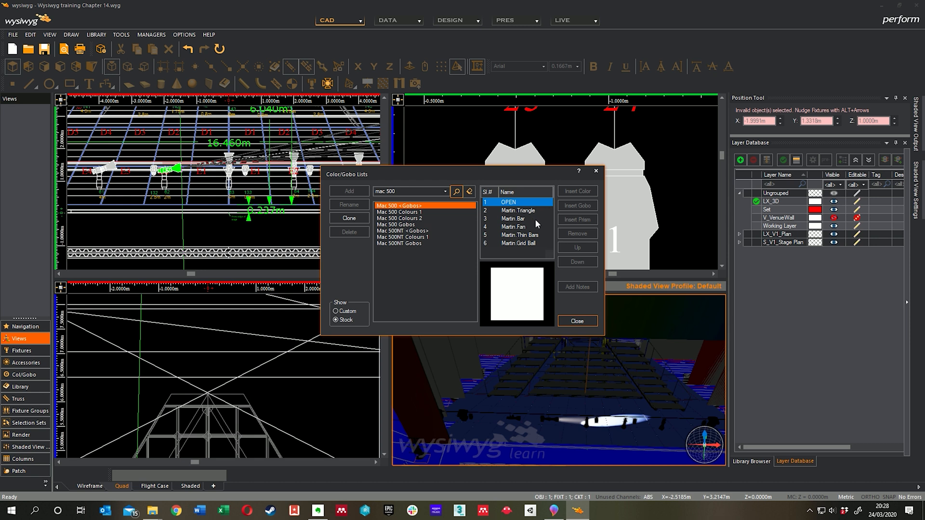
# Clone the Mac 500 <Gobos> wheel as custom list Mac 500 <Gobos> 1_JCS and check it among the custom lists.
pyautogui.click(350, 219)
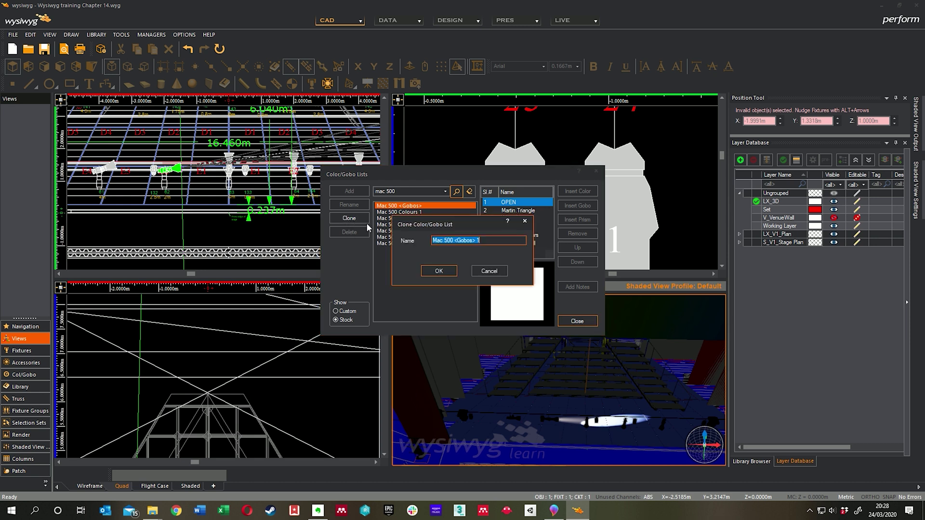
pyautogui.click(486, 240)
pyautogui.write('_JCS')
pyautogui.click(438, 271)
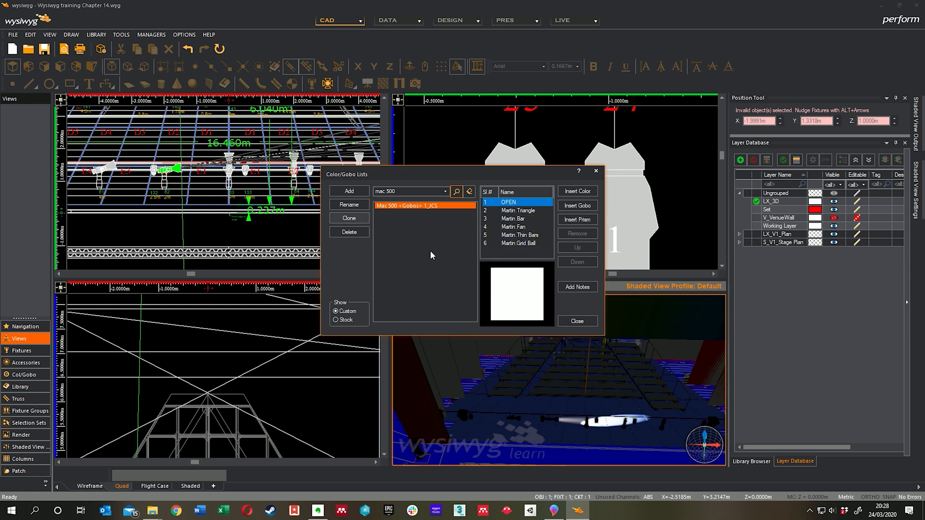
pyautogui.click(337, 320)
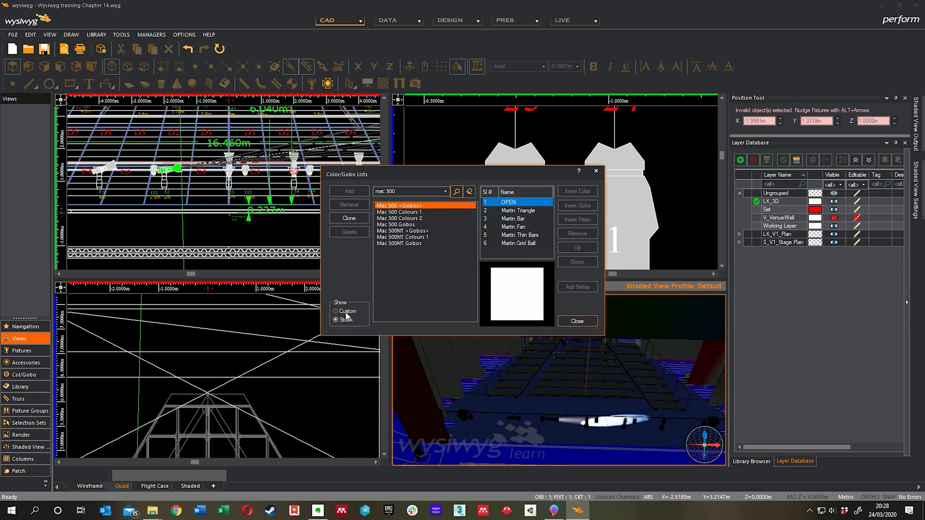
pyautogui.click(347, 313)
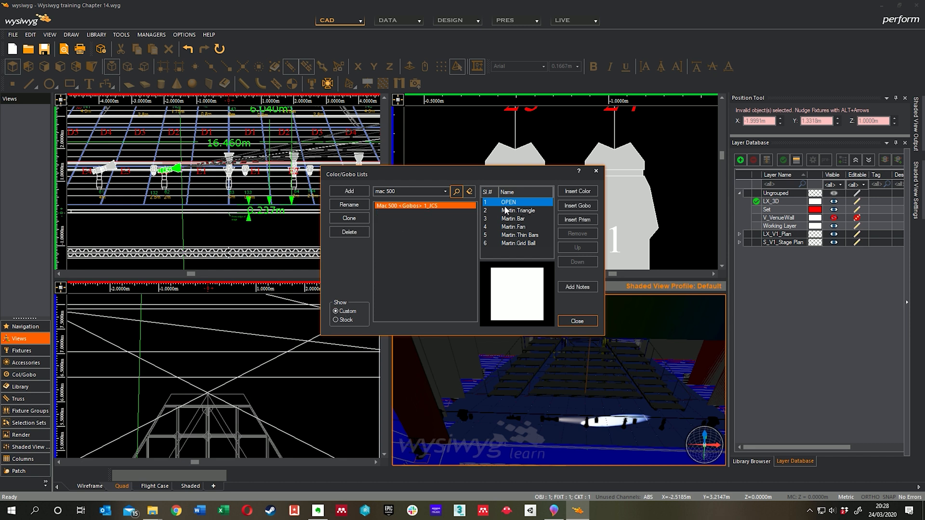
pyautogui.click(521, 211)
# Preview the Martin gobos in the cloned wheel and remove Martin Grid Ball from slot 6.
pyautogui.click(526, 211)
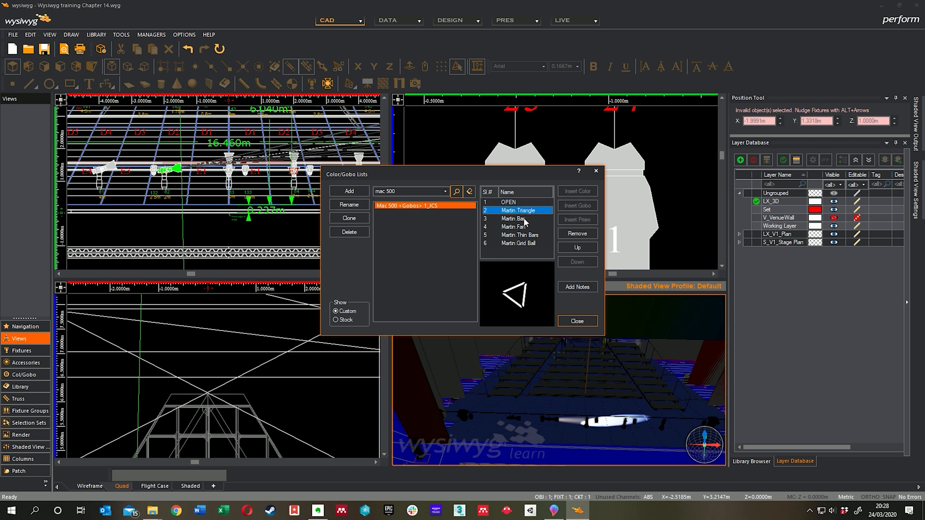
pyautogui.click(524, 220)
pyautogui.click(526, 228)
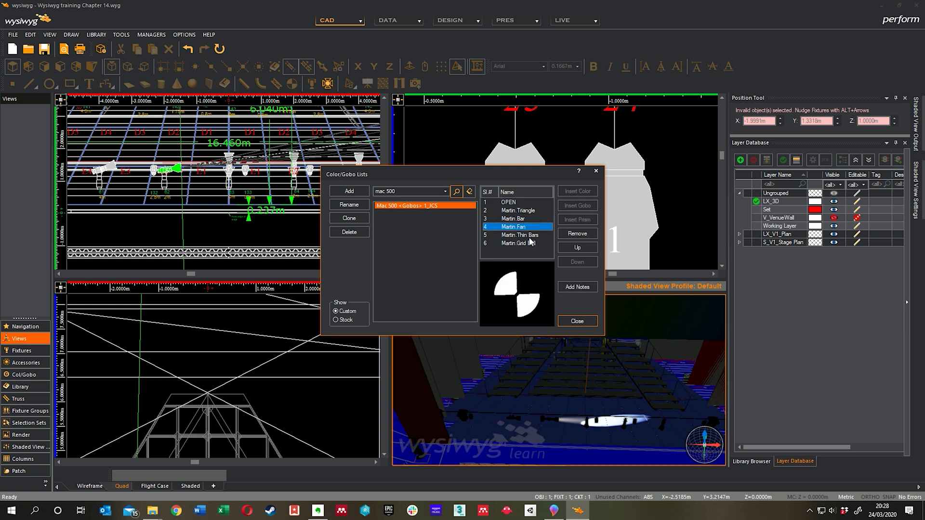
pyautogui.click(526, 235)
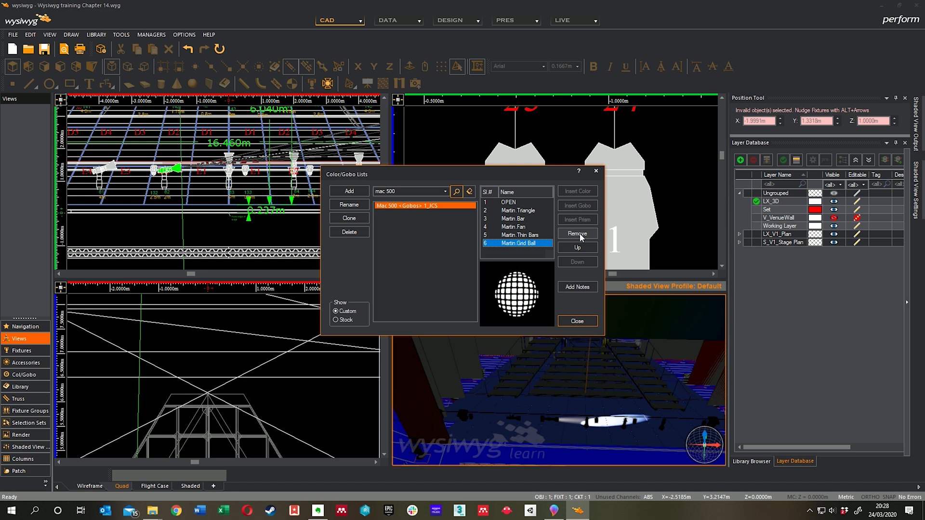
pyautogui.click(580, 233)
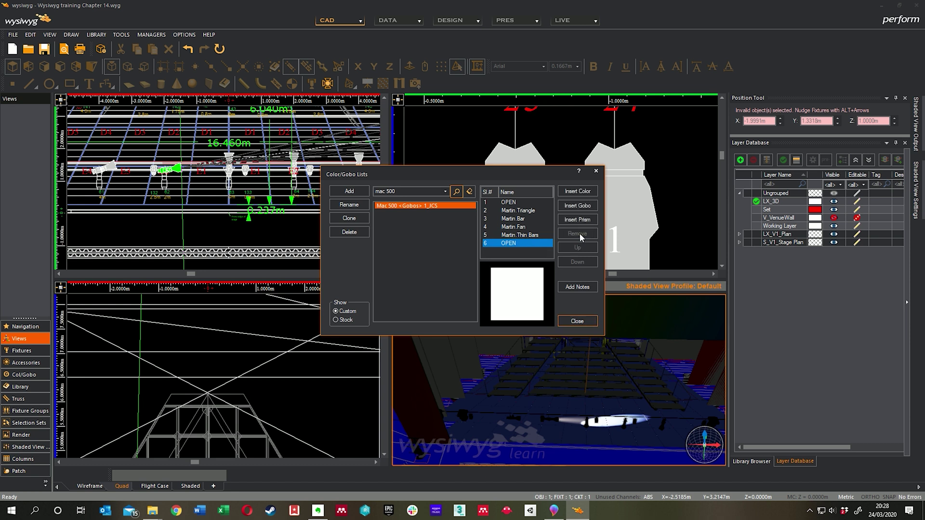
# Browse the gobo library into DHA Breakups, previewing gobos such as D280 Jaws 1.
pyautogui.click(578, 207)
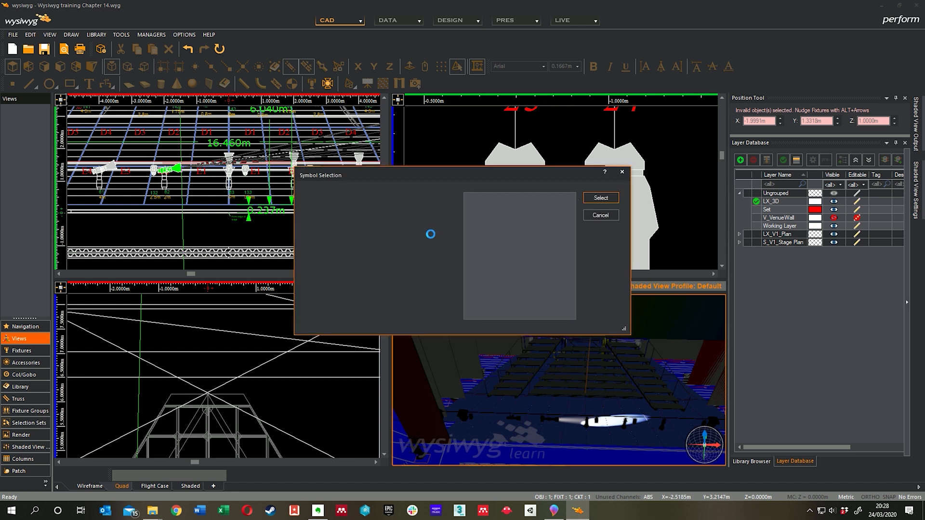
pyautogui.click(343, 222)
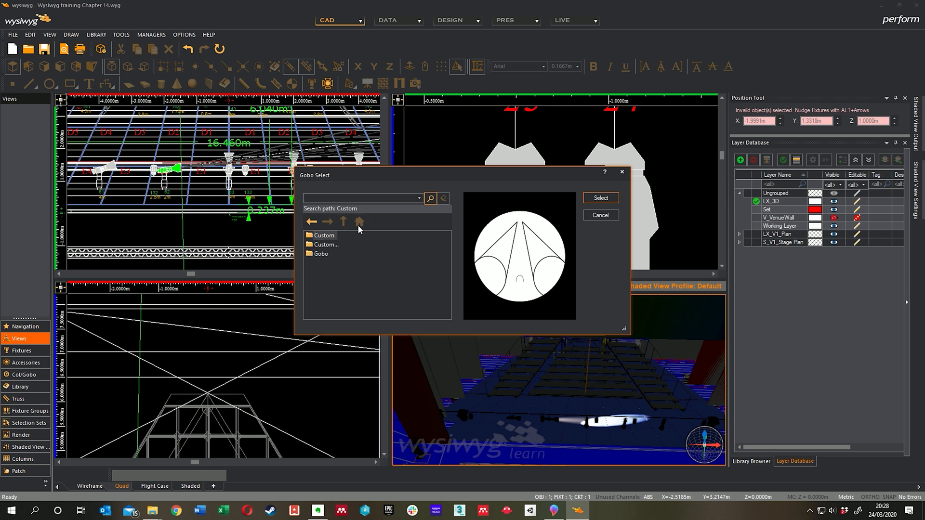
pyautogui.doubleClick(322, 254)
pyautogui.scroll(-3, 329, 289)
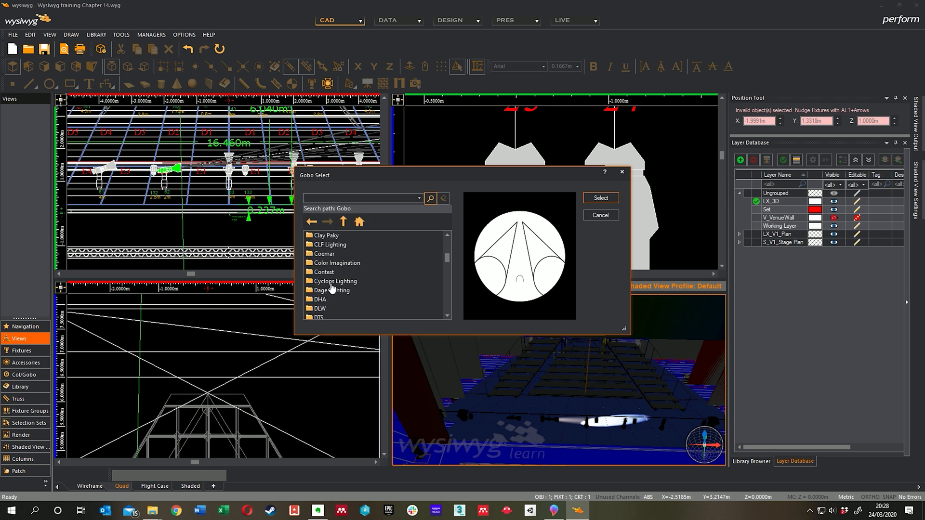
pyautogui.doubleClick(321, 299)
pyautogui.scroll(-3, 328, 282)
pyautogui.scroll(3, 328, 279)
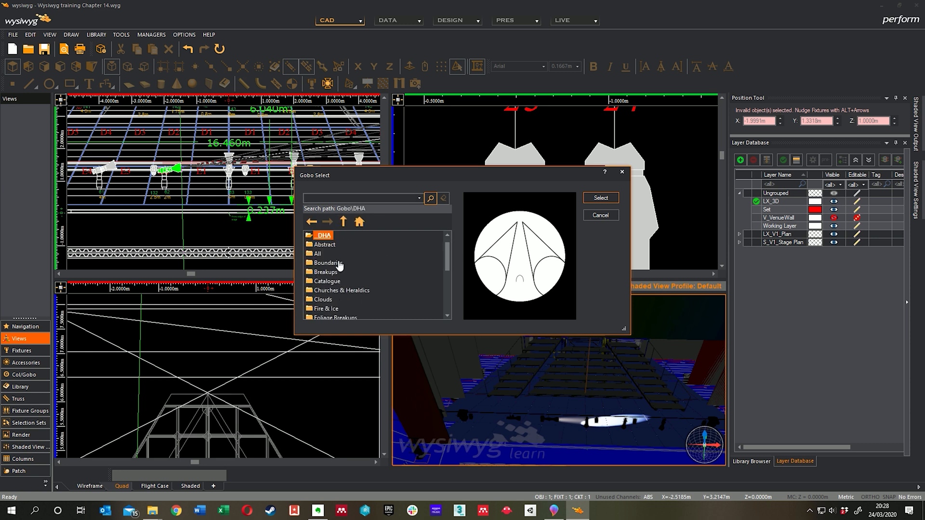
pyautogui.doubleClick(325, 272)
pyautogui.click(350, 272)
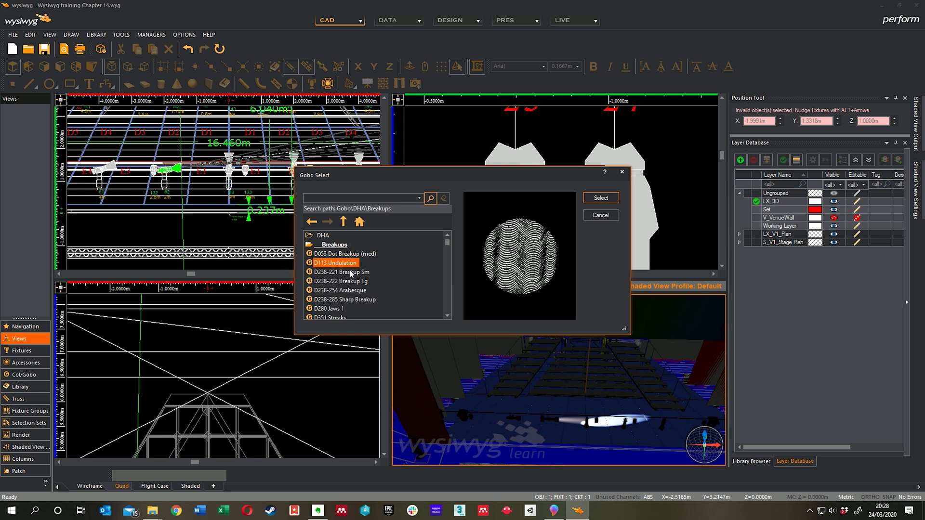
pyautogui.scroll(-1, 343, 278)
pyautogui.click(340, 289)
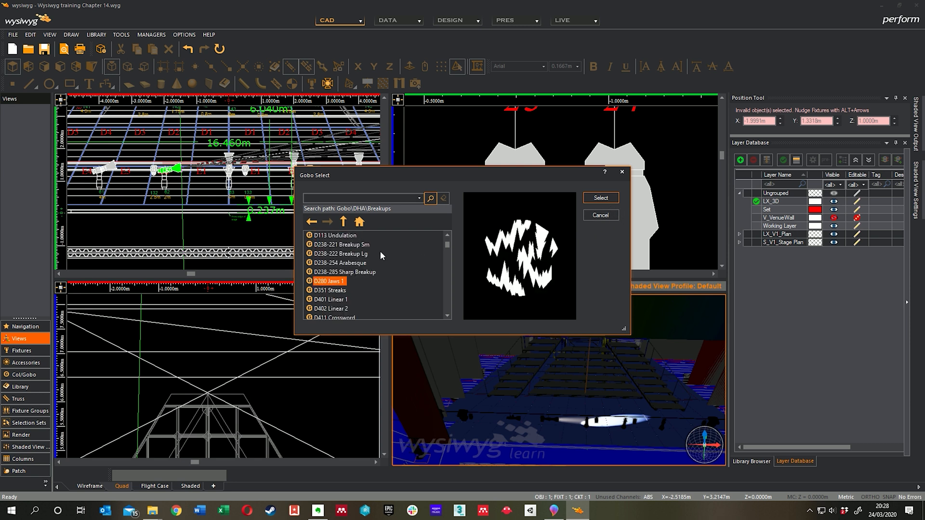
# Insert the custom Logo gobo into slot 6 of the wheel and close the lists dialog.
pyautogui.click(360, 221)
pyautogui.doubleClick(323, 245)
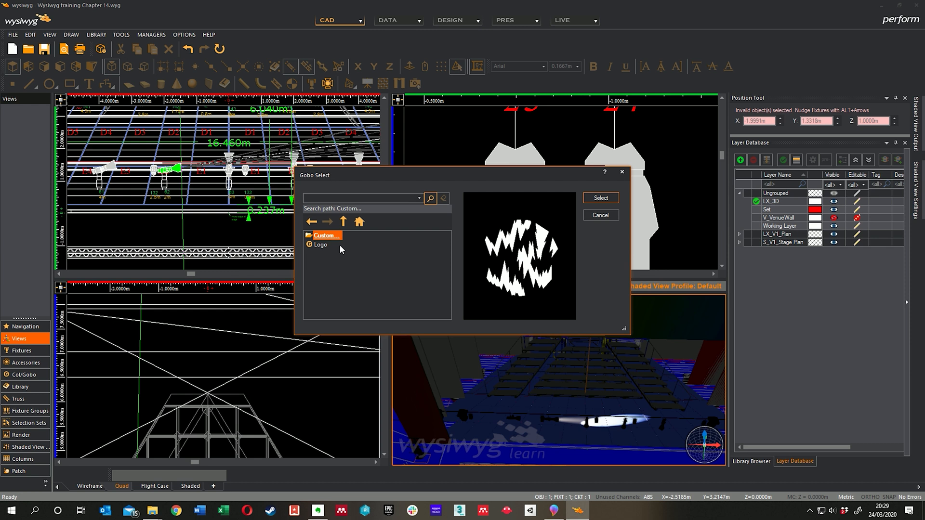
pyautogui.click(321, 245)
pyautogui.click(601, 199)
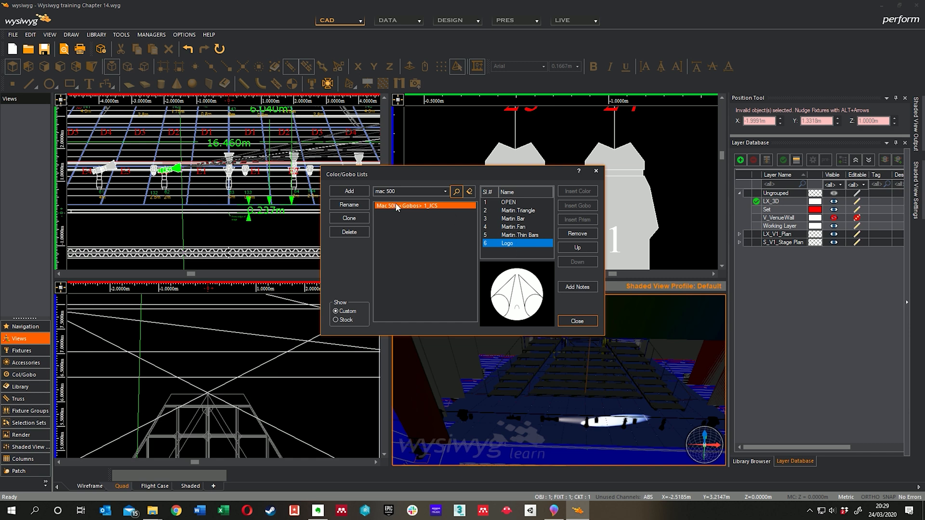
pyautogui.click(577, 321)
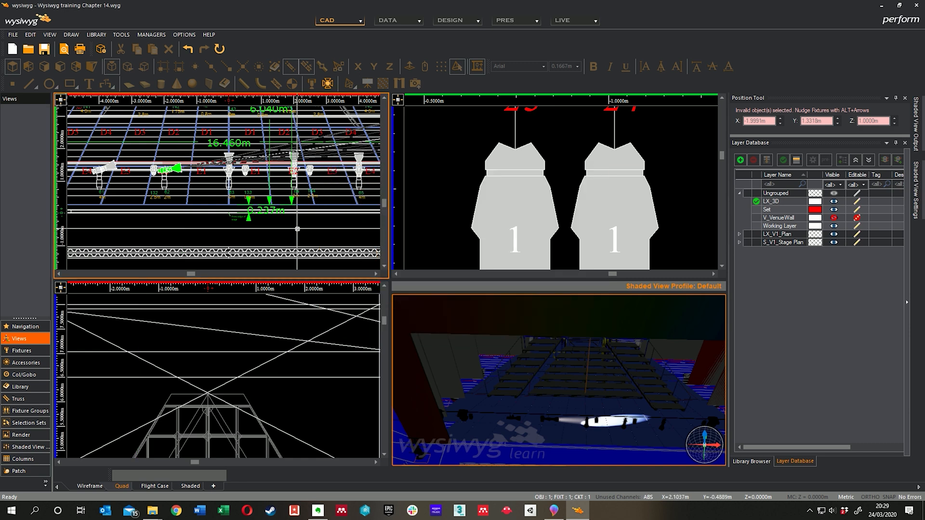
# Hide the S_V1_Stage Plan layer and select all Mac 500 fixtures by type in the plan view.
pyautogui.moveTo(318, 218)
pyautogui.mouseDown(button='middle')
pyautogui.moveTo(326, 233)
pyautogui.moveTo(207, 207)
pyautogui.mouseUp(button='middle')
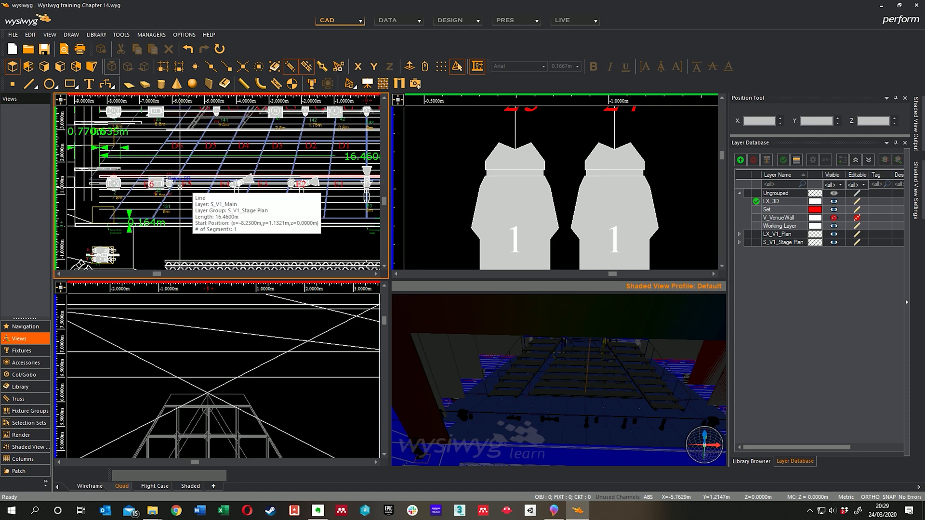
pyautogui.scroll(5, 207, 208)
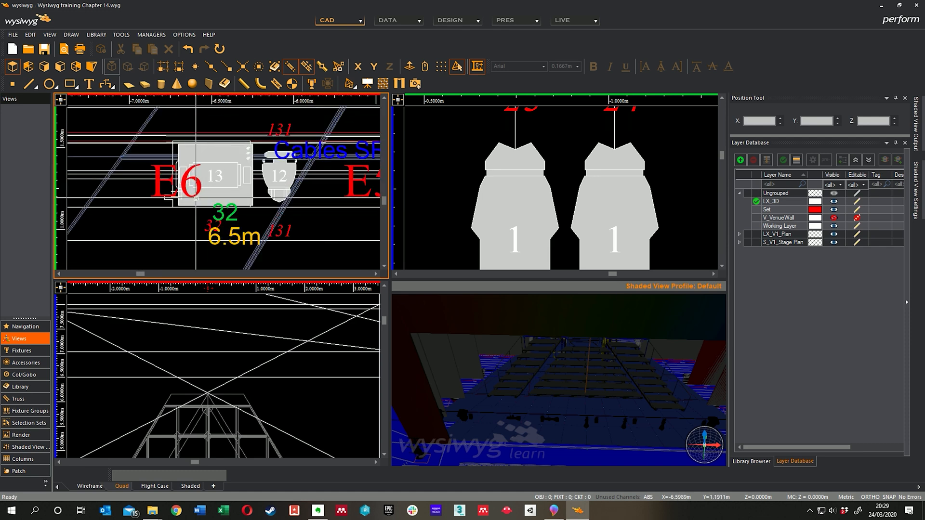
pyautogui.scroll(-5, 184, 229)
pyautogui.scroll(-2, 185, 229)
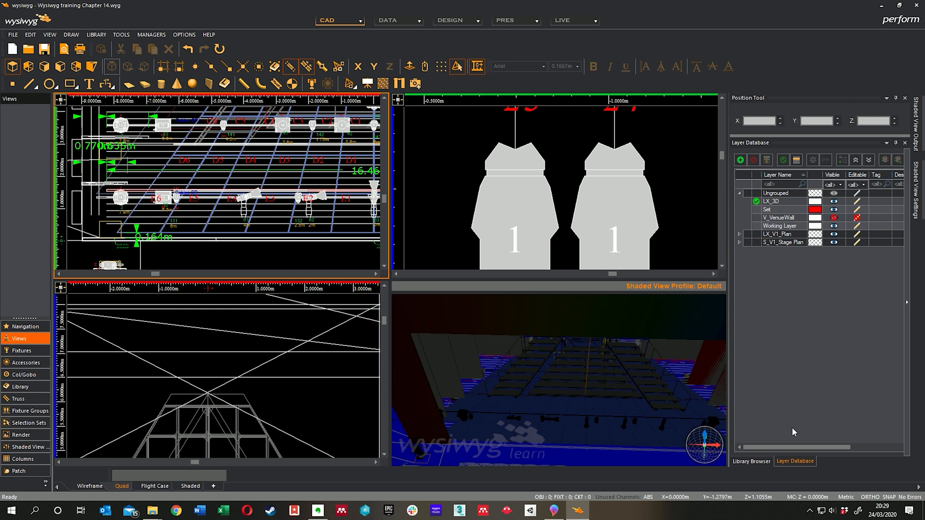
pyautogui.click(835, 242)
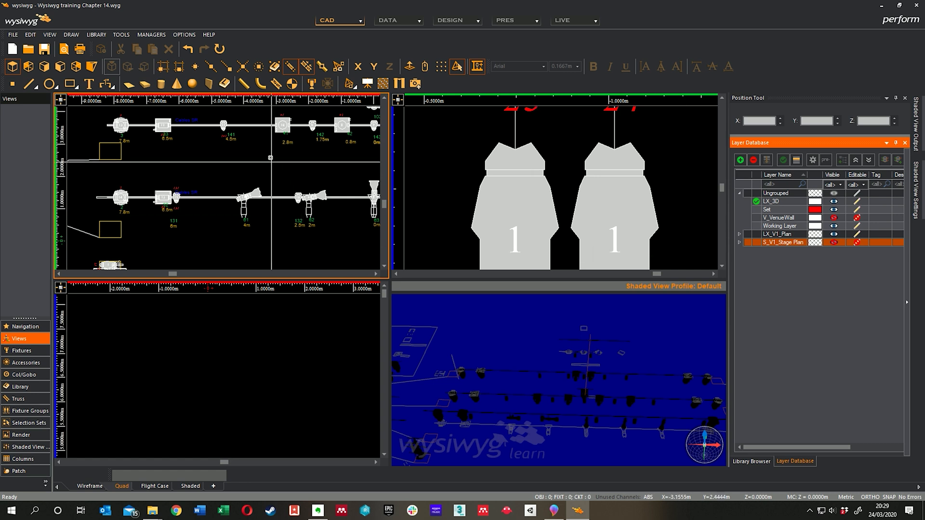
pyautogui.scroll(1, 184, 188)
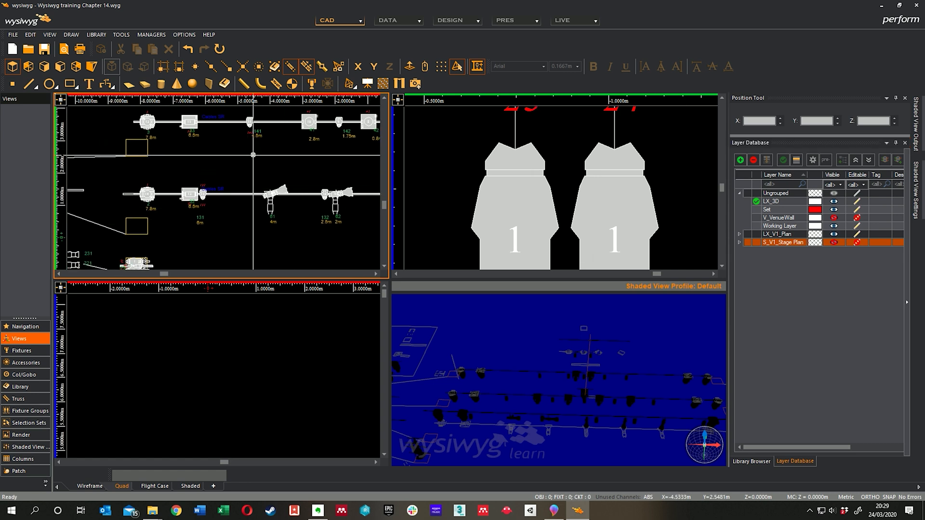
pyautogui.rightClick(252, 154)
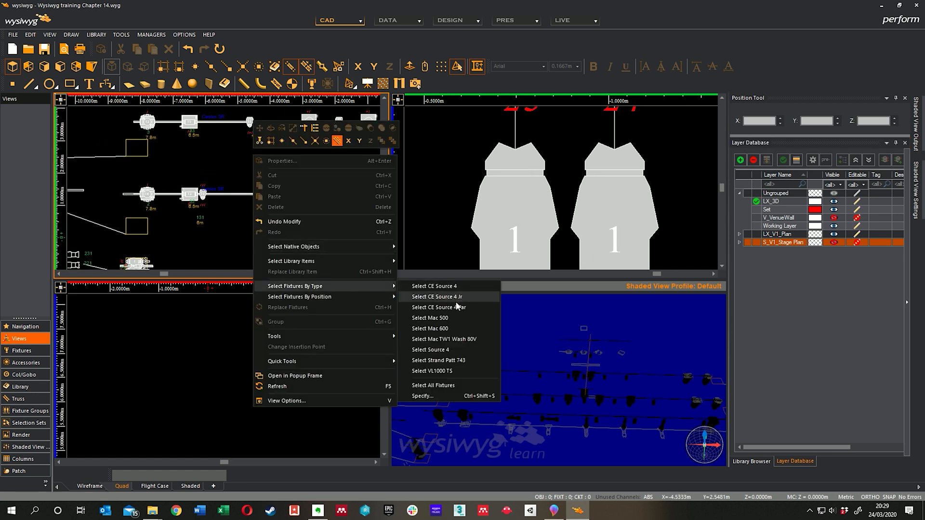
pyautogui.click(444, 320)
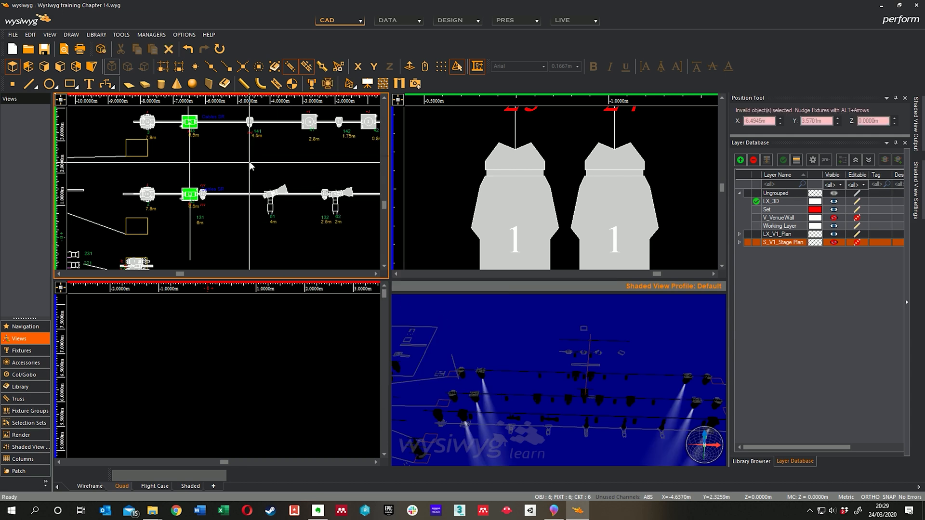
pyautogui.rightClick(250, 162)
pyautogui.press('Escape')
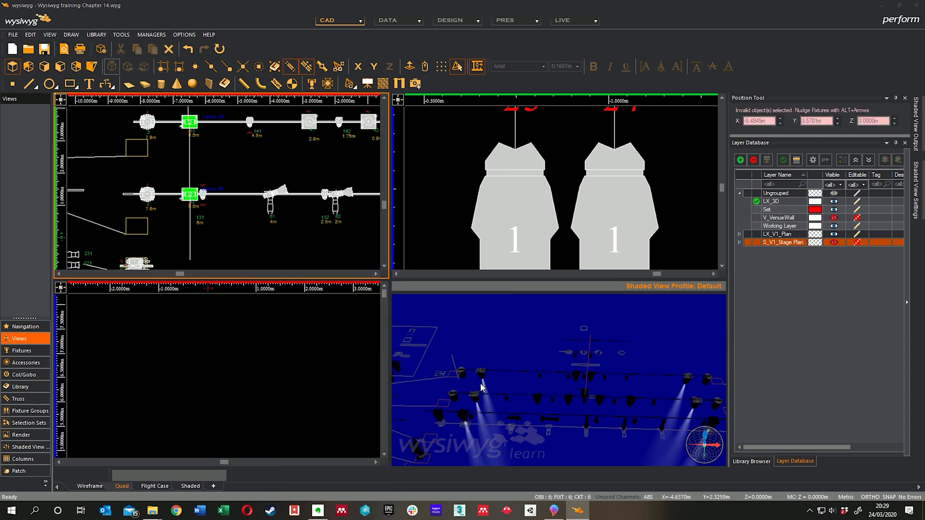
# Bring up the Mac 500 fixtures' Properties and go to the <Gobo> wheel settings.
pyautogui.hotkey('alt', 'Return')
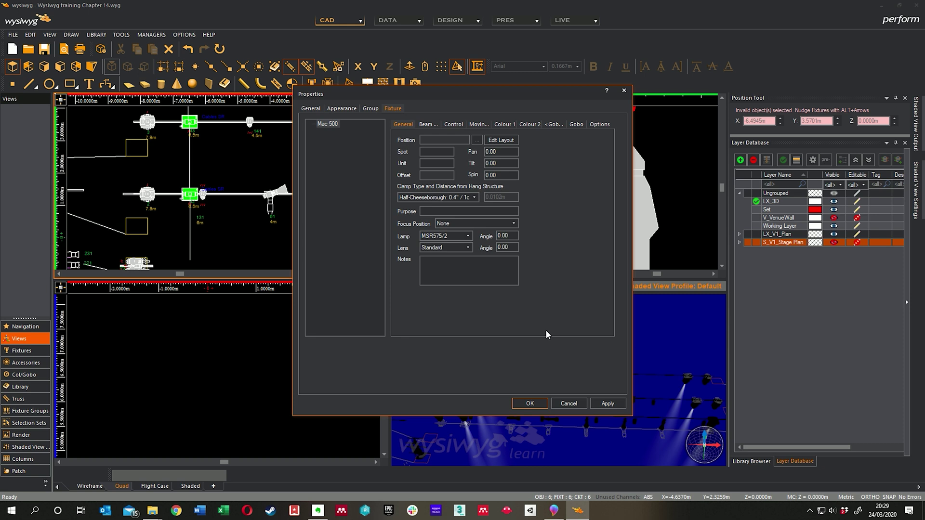
pyautogui.moveTo(515, 96); pyautogui.dragTo(390, 96)
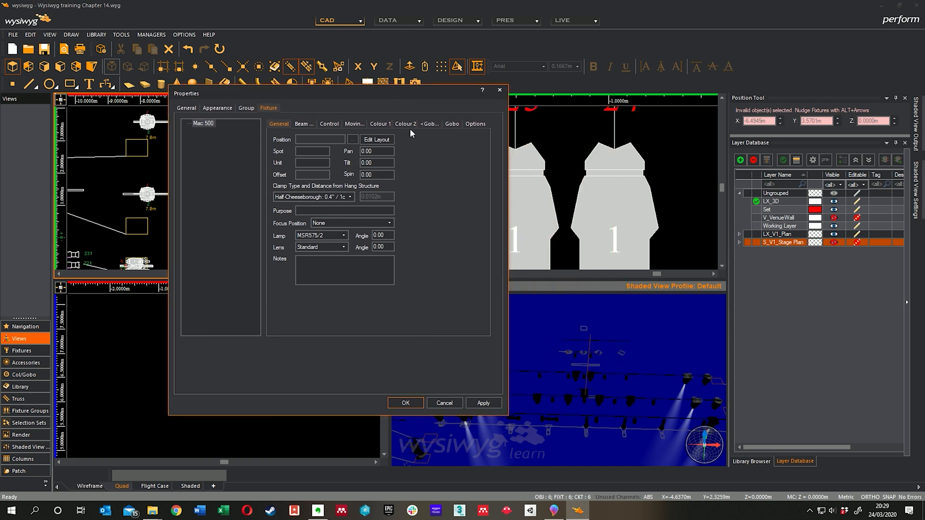
pyautogui.click(432, 123)
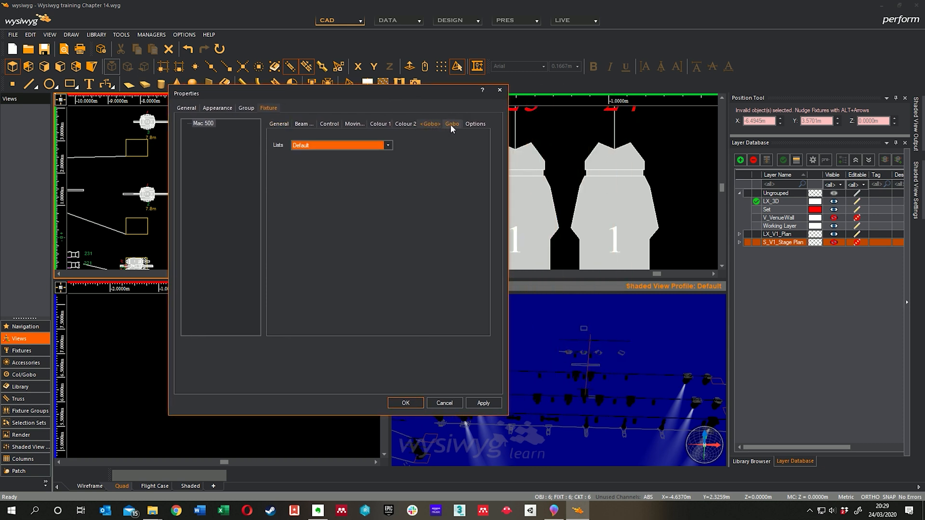
pyautogui.click(452, 125)
# Choose Mac 500 <Gobos> 1_JCS in the Lists dropdown and apply it with OK.
pyautogui.click(388, 145)
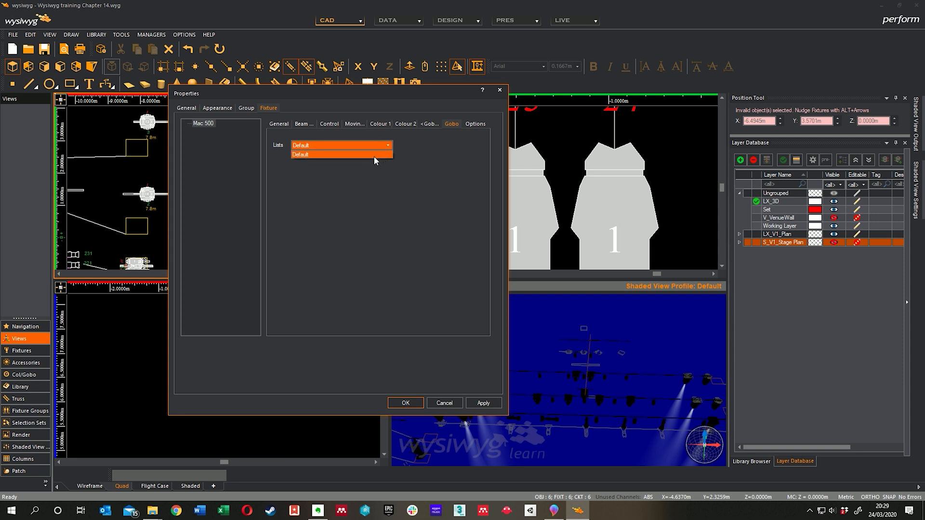
pyautogui.click(388, 146)
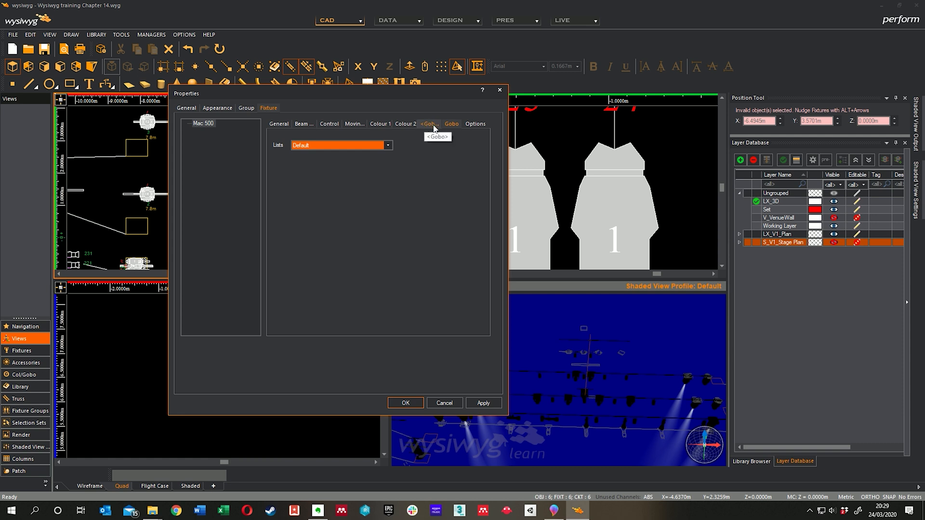
pyautogui.click(390, 145)
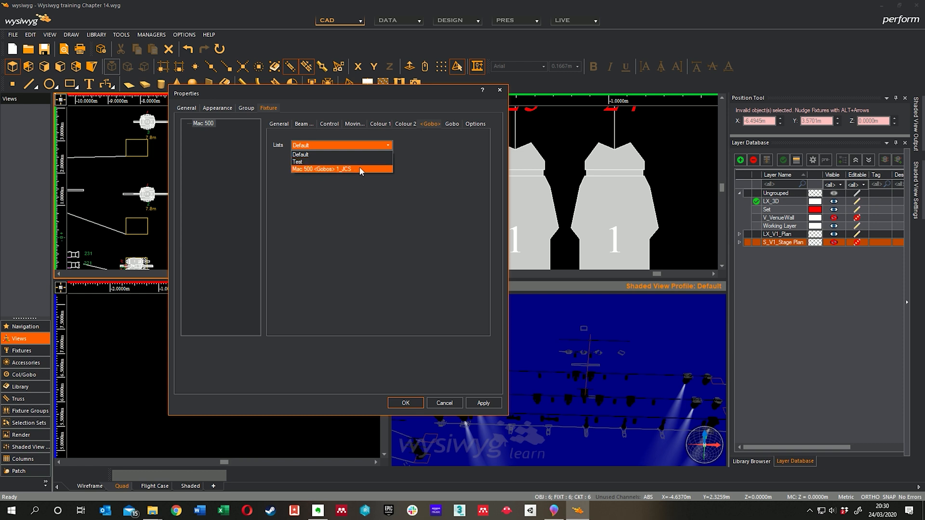
pyautogui.click(361, 170)
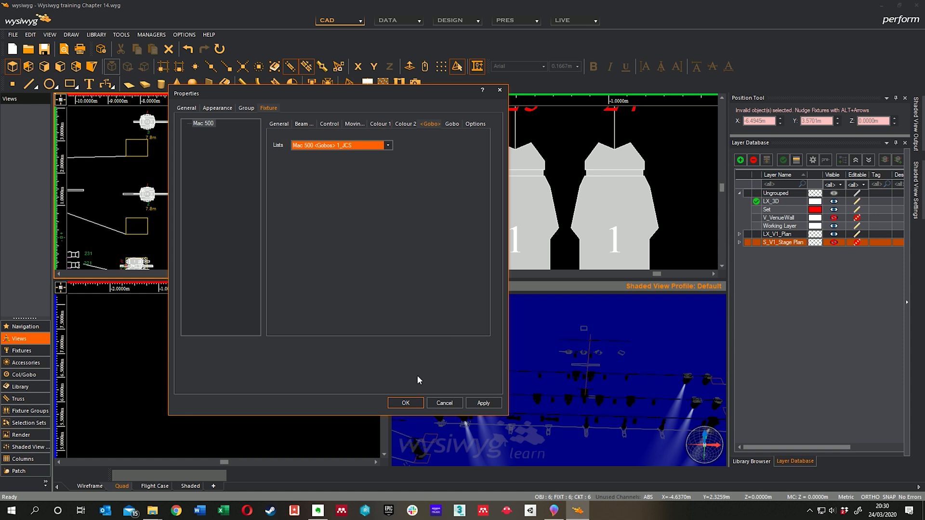
pyautogui.click(405, 403)
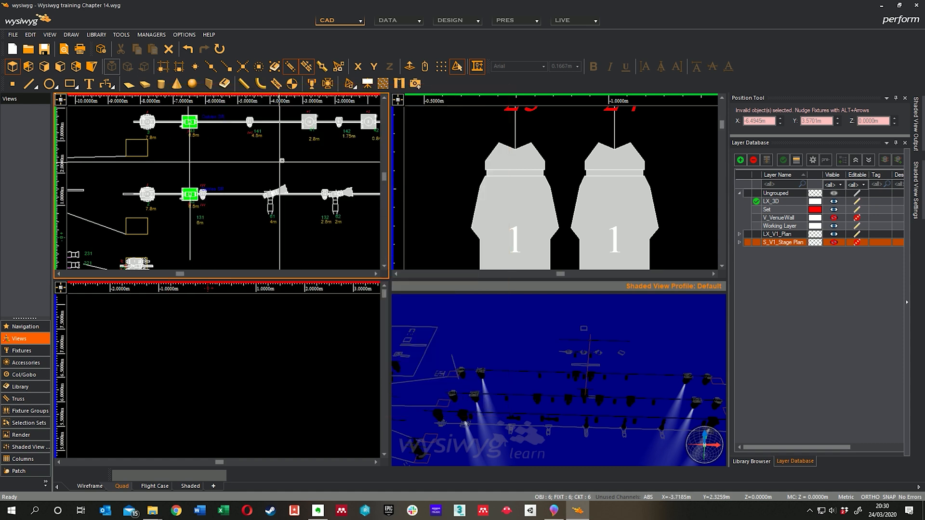
# Pan the plan view to fixture 132 beside fixture 62 and select it.
pyautogui.moveTo(281, 161); pyautogui.dragTo(286, 179, button='middle')
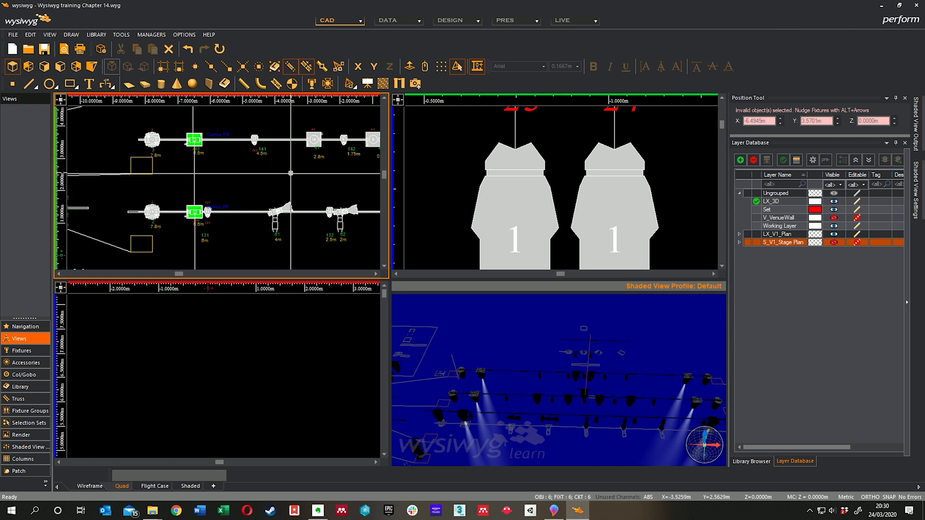
pyautogui.moveTo(262, 183); pyautogui.dragTo(166, 176, button='middle')
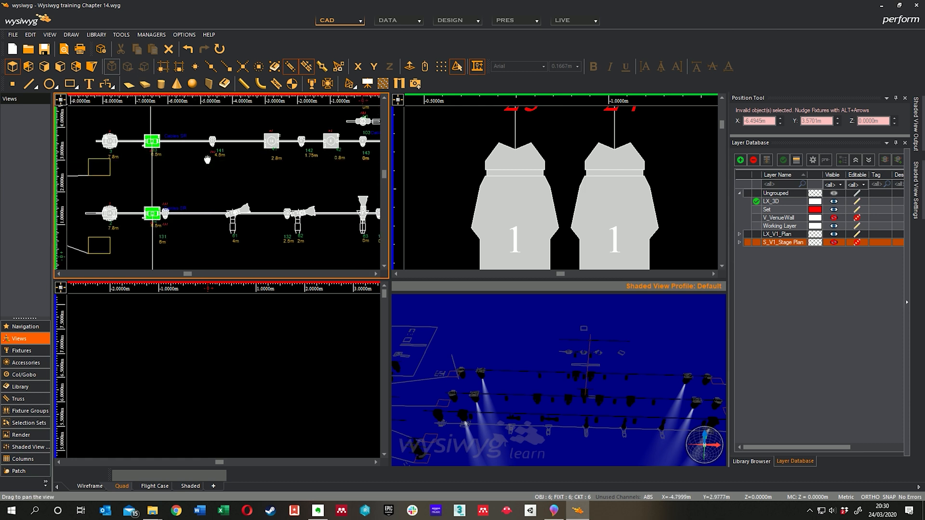
pyautogui.moveTo(207, 170); pyautogui.dragTo(216, 174, button='middle')
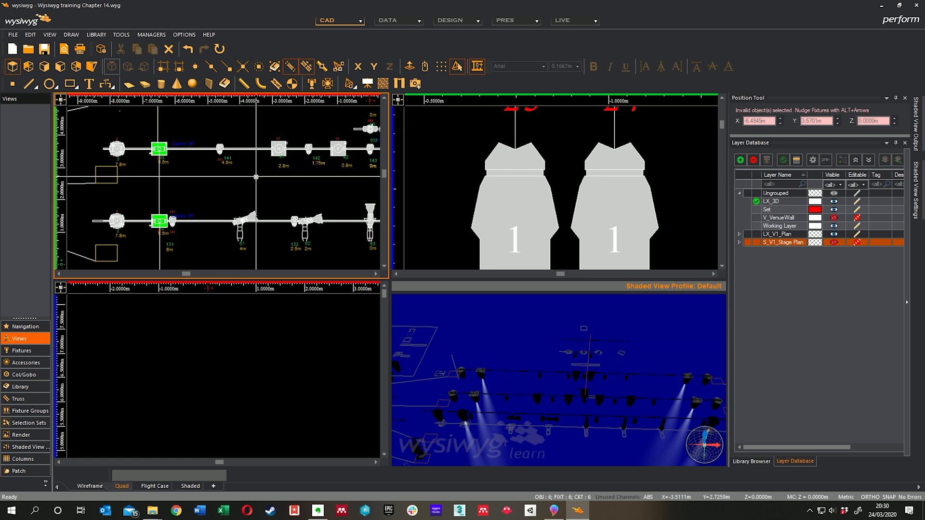
pyautogui.moveTo(239, 176); pyautogui.dragTo(227, 185, button='middle')
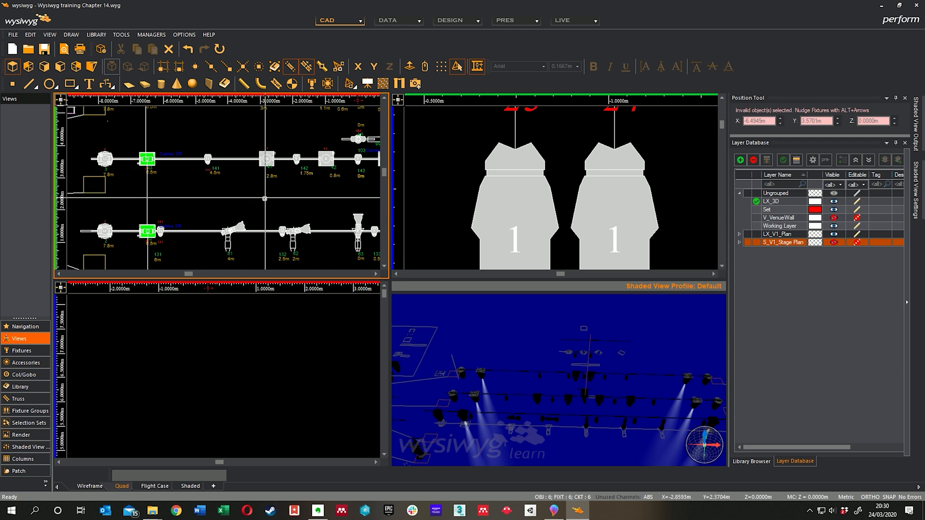
pyautogui.scroll(-2, 258, 193)
pyautogui.scroll(-4, 259, 194)
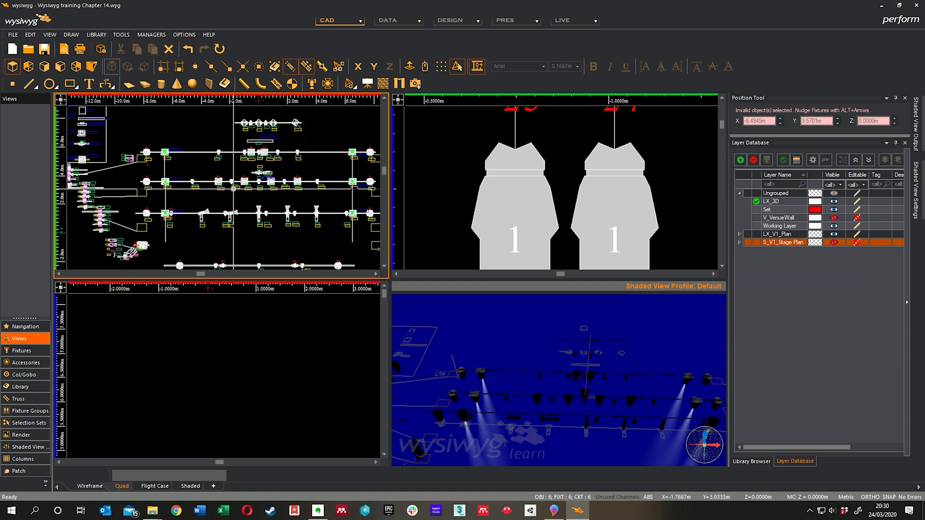
pyautogui.scroll(-2, 259, 194)
pyautogui.moveTo(238, 193); pyautogui.dragTo(236, 176, button='middle')
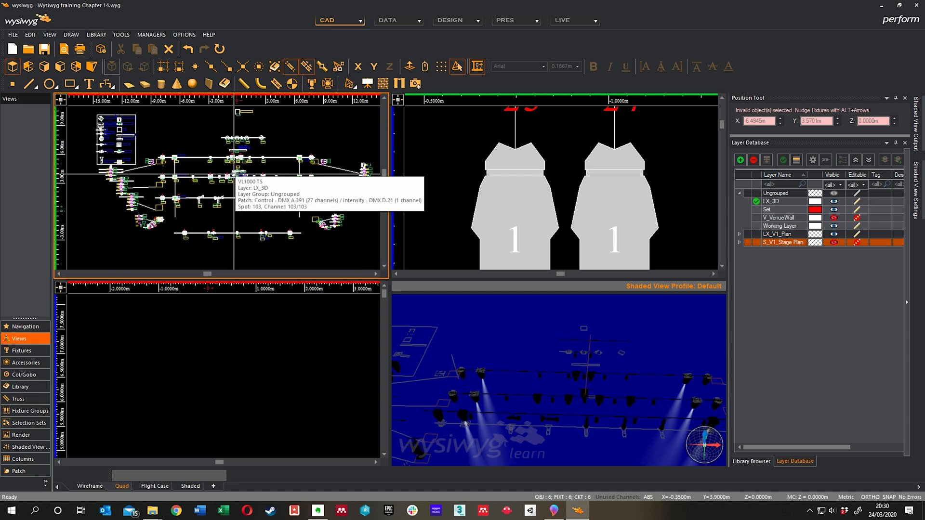
pyautogui.scroll(3, 235, 175)
pyautogui.scroll(3, 235, 175)
pyautogui.scroll(2, 231, 173)
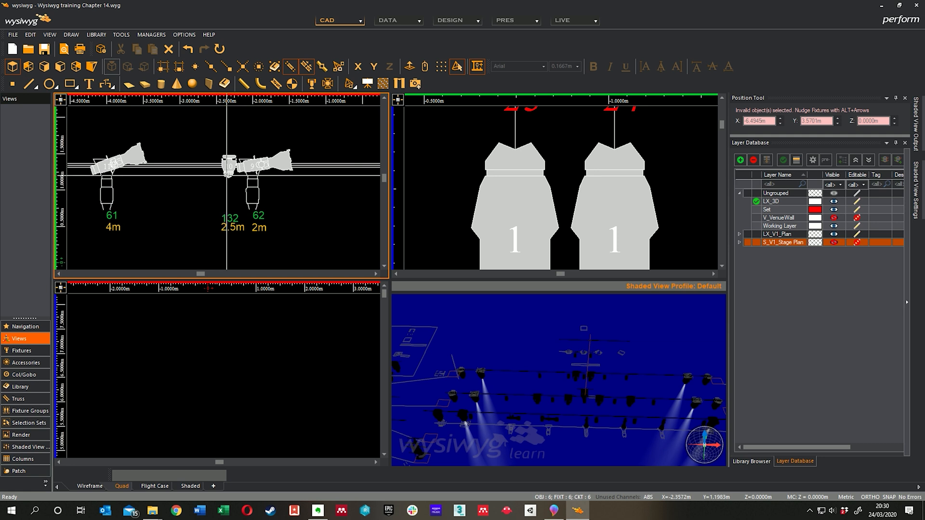
pyautogui.click(227, 166)
# Bring up fixture 132's Properties and select its All Chroma Q Broadway Scroller accessory.
pyautogui.rightClick(238, 152)
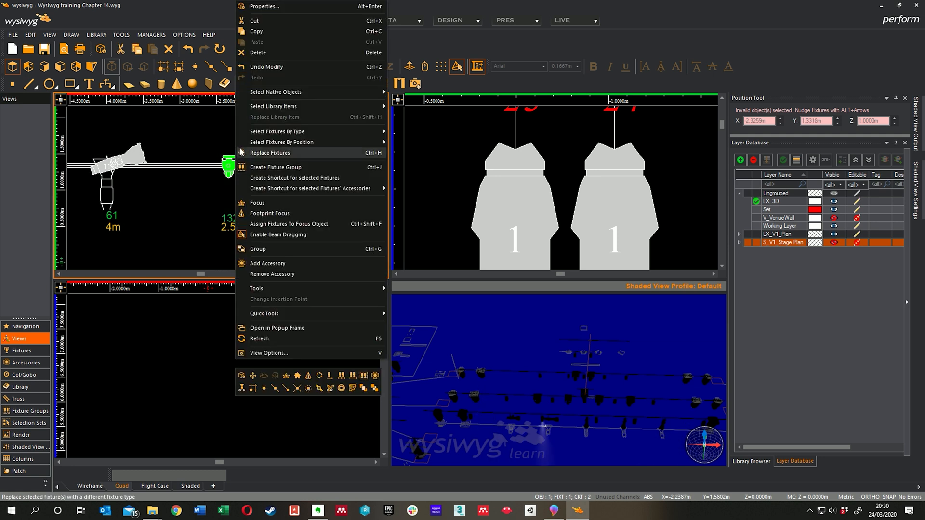
pyautogui.click(287, 7)
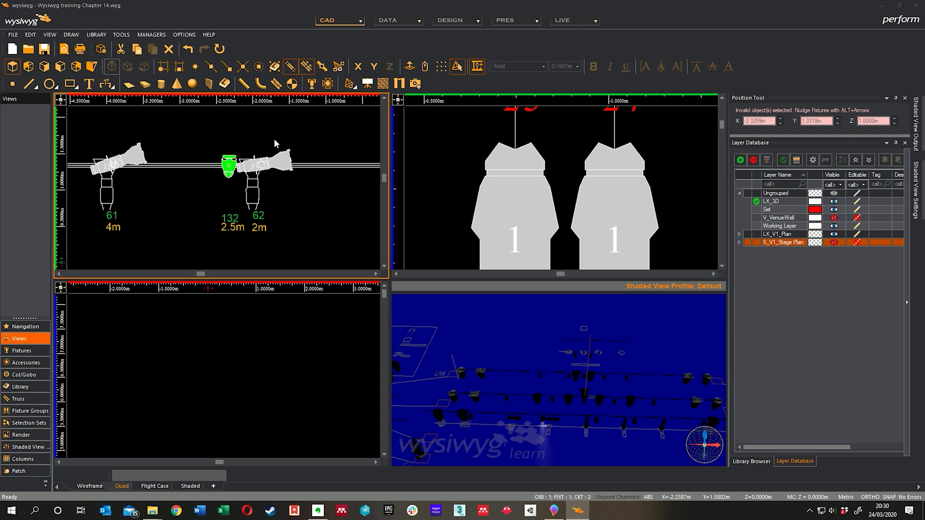
pyautogui.doubleClick(248, 162)
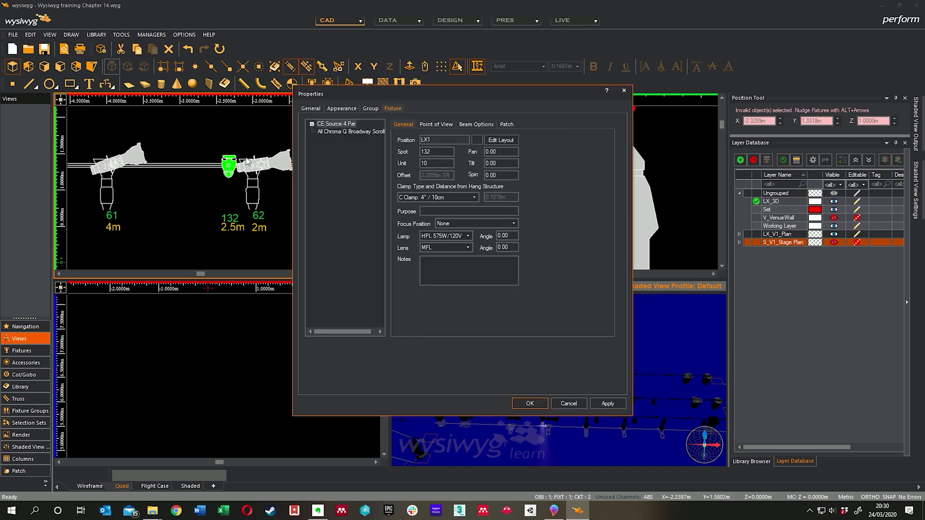
pyautogui.click(343, 133)
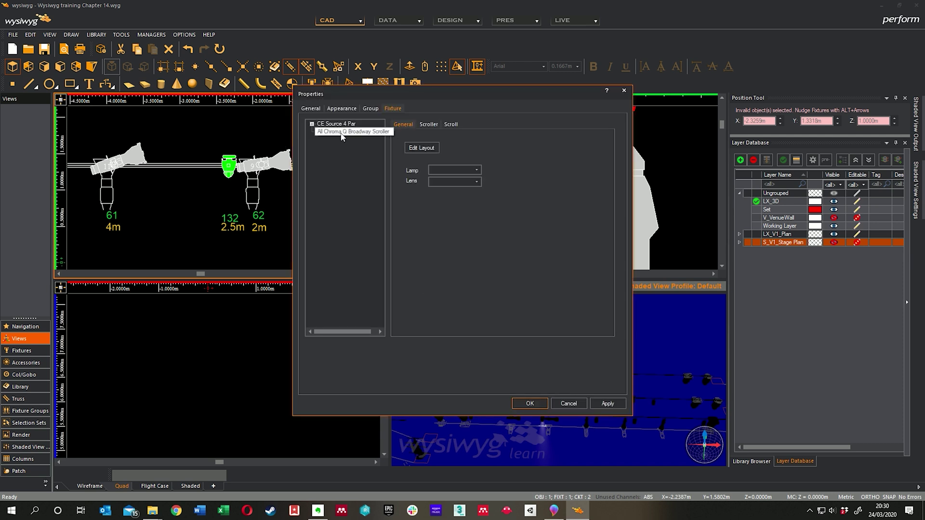
# Set the scroller's colour list to Scroller on the Scroll tab and close the properties.
pyautogui.click(428, 124)
pyautogui.click(453, 124)
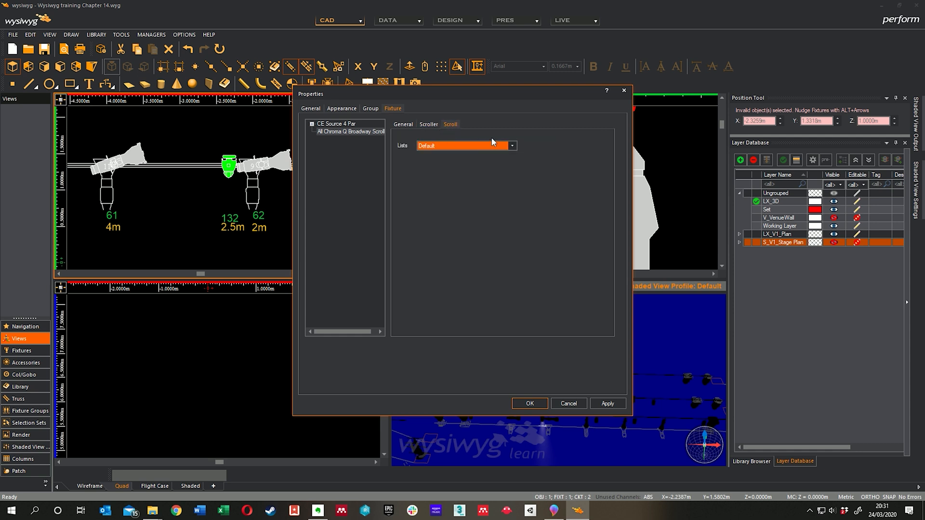
pyautogui.click(512, 147)
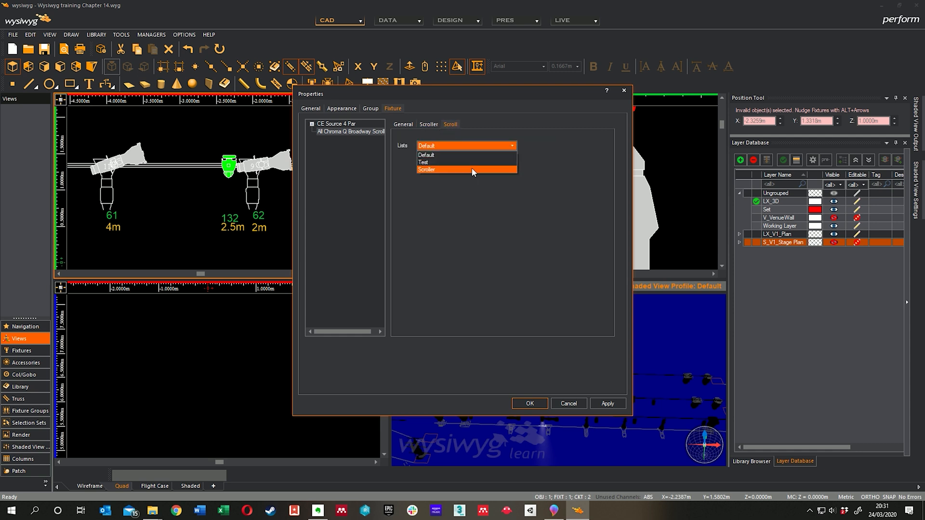
pyautogui.click(445, 169)
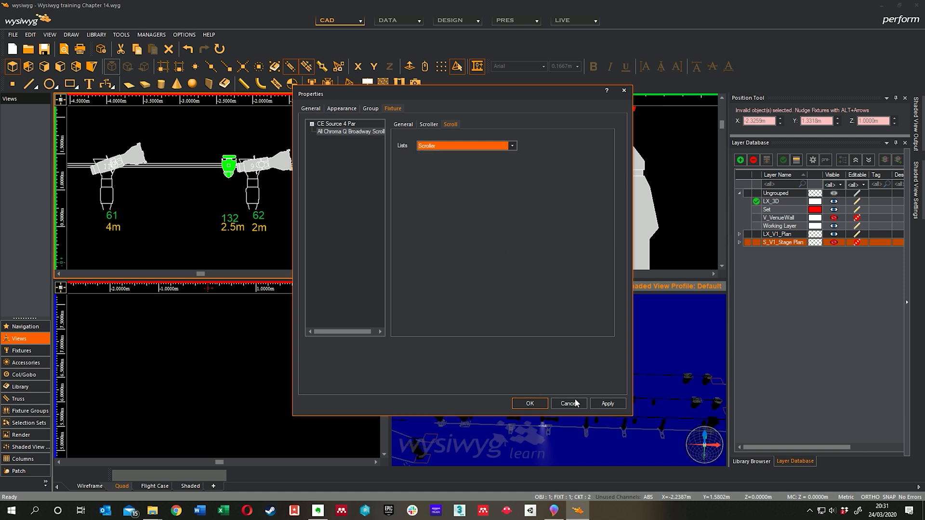
pyautogui.click(530, 403)
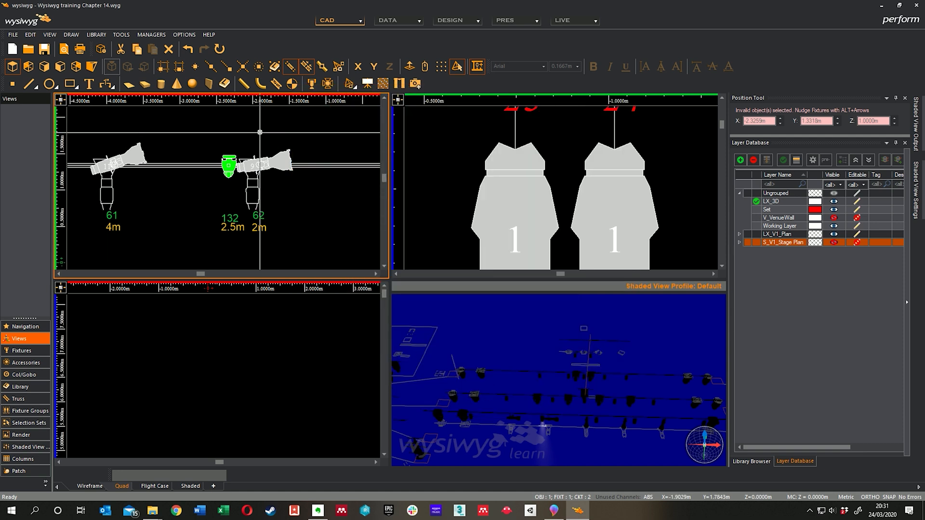
pyautogui.press('Escape')
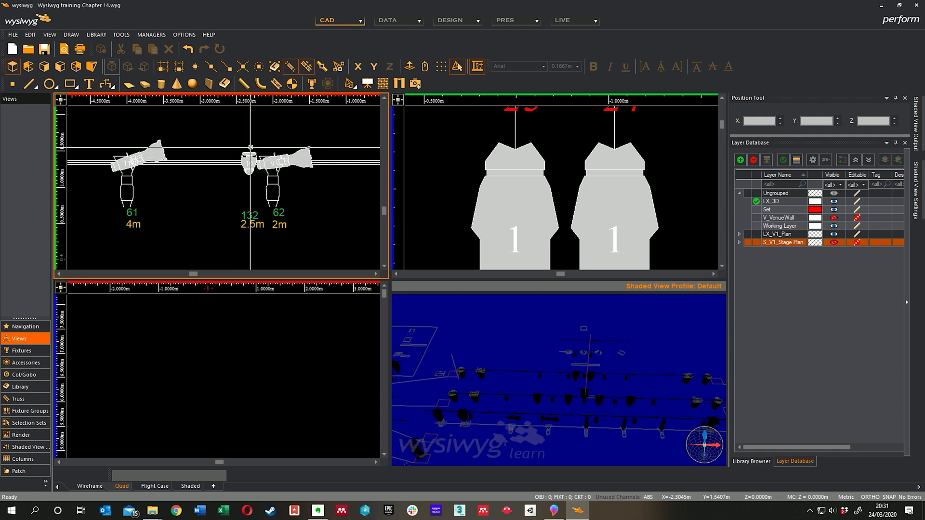
pyautogui.moveTo(293, 129)
pyautogui.mouseDown(button='middle')
pyautogui.moveTo(250, 138)
pyautogui.moveTo(260, 147)
pyautogui.mouseUp(button='middle')
pyautogui.scroll(-2, 253, 137)
pyautogui.scroll(-1, 259, 136)
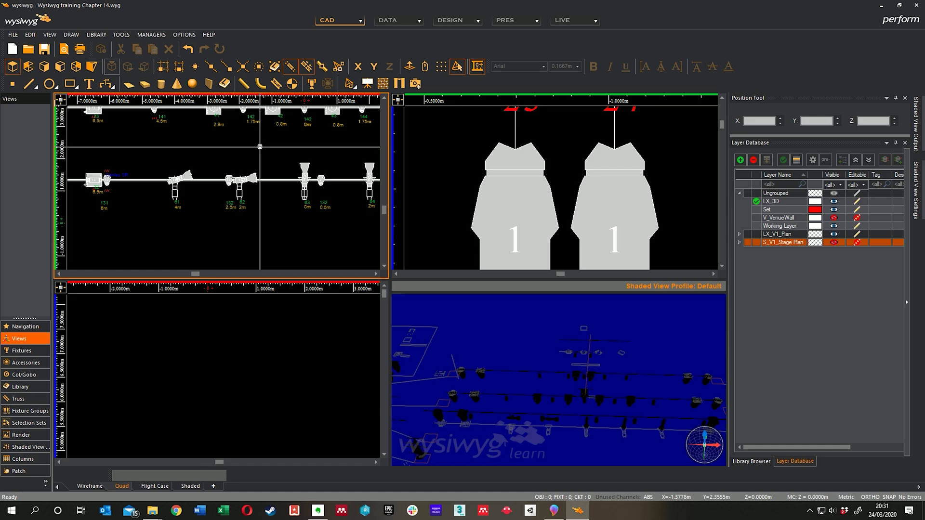